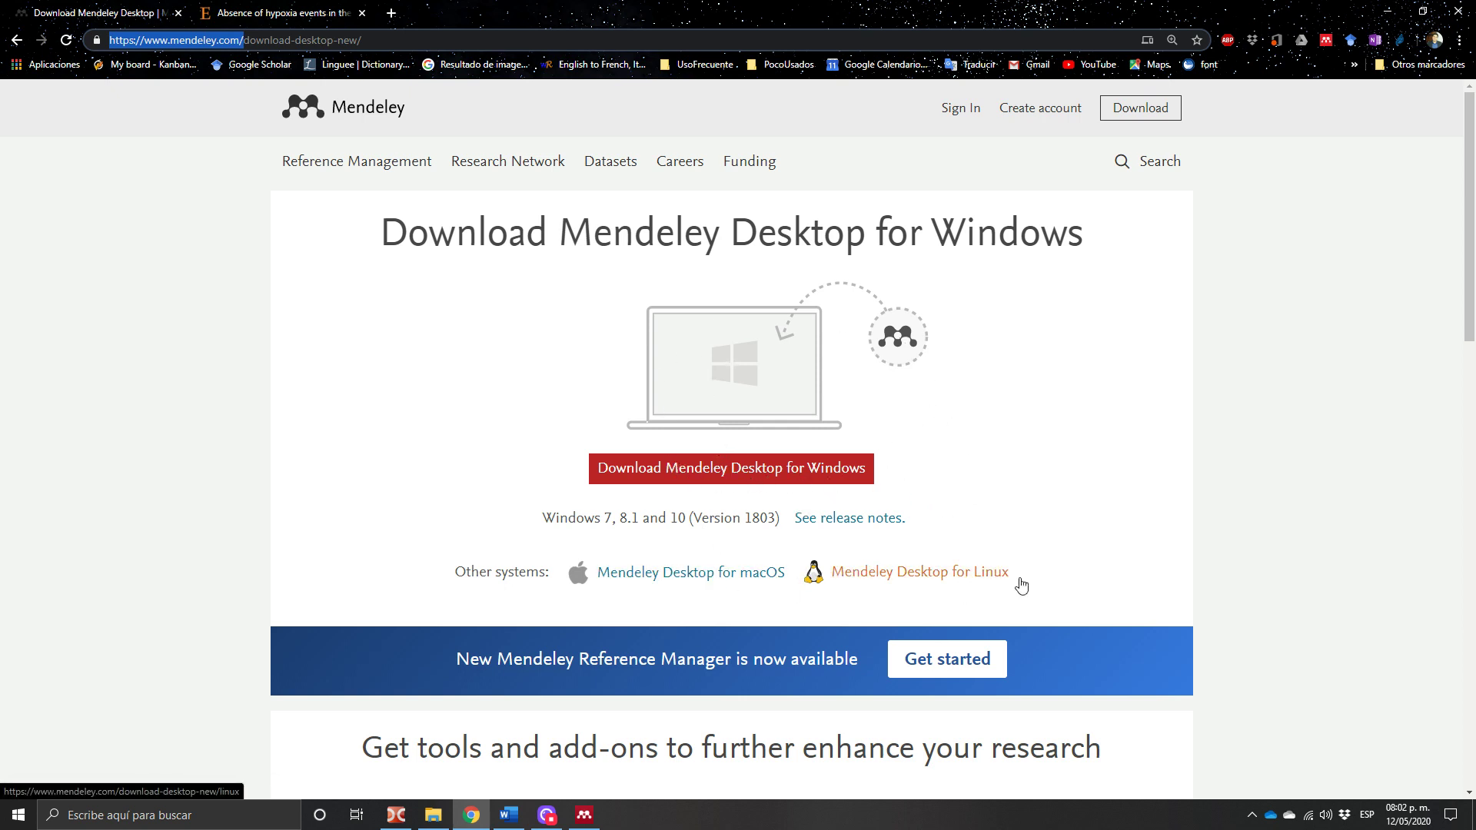
Switch to Mendeley Desktop and dismiss the merged-documents notice
left_click(1380, 14)
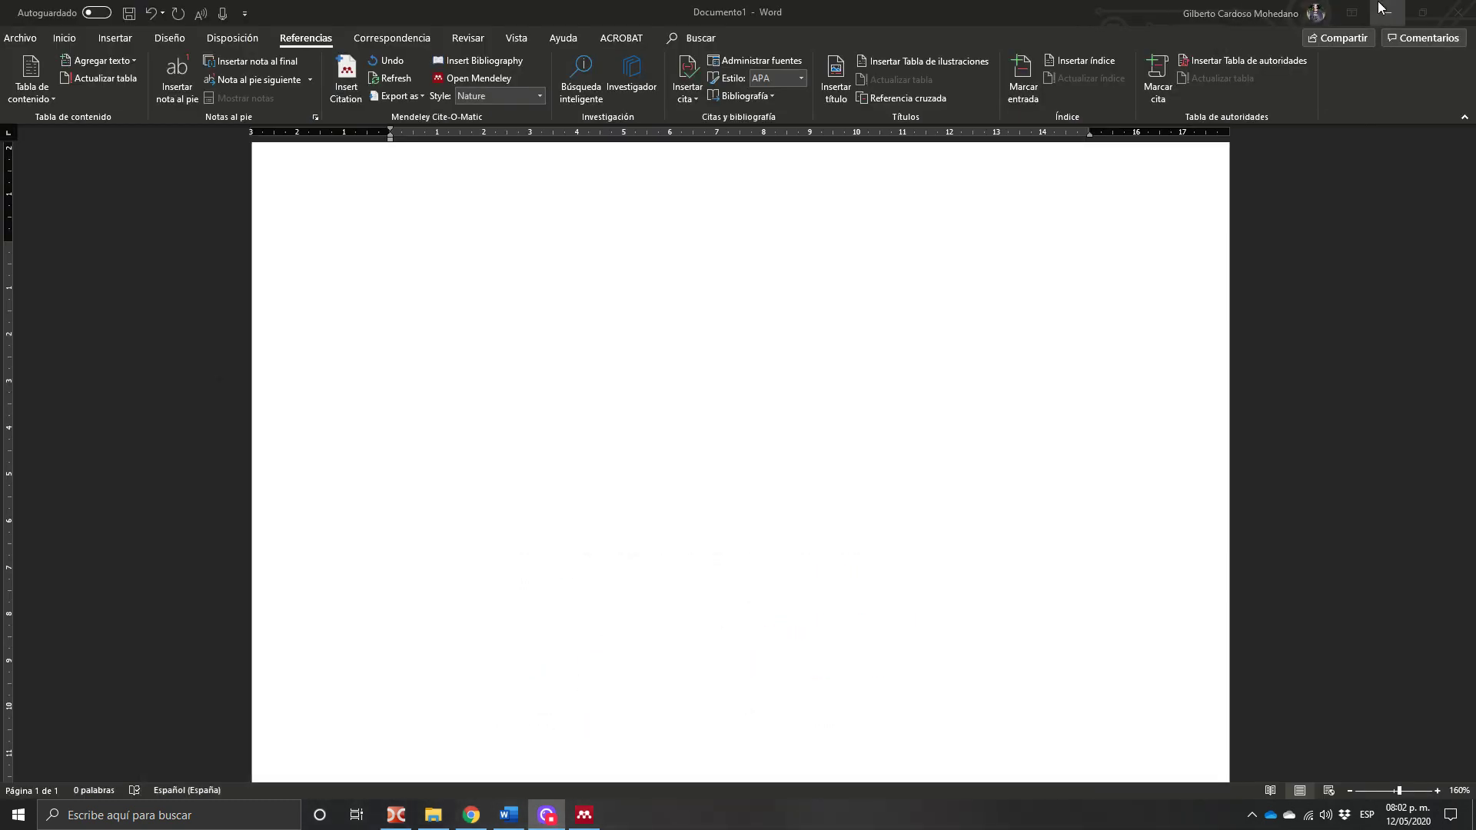
left_click(1385, 13)
left_click(584, 815)
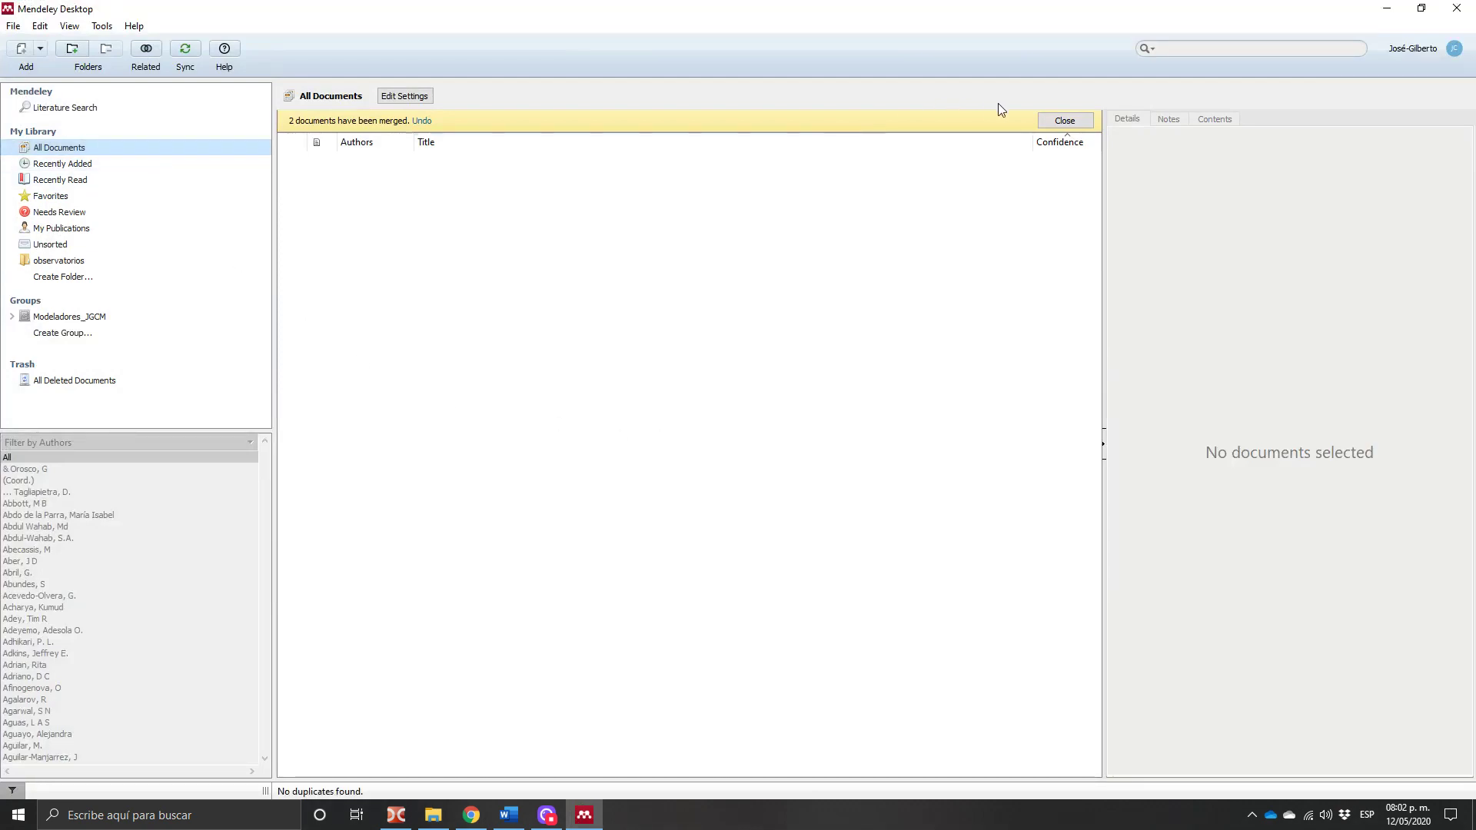
left_click(1065, 121)
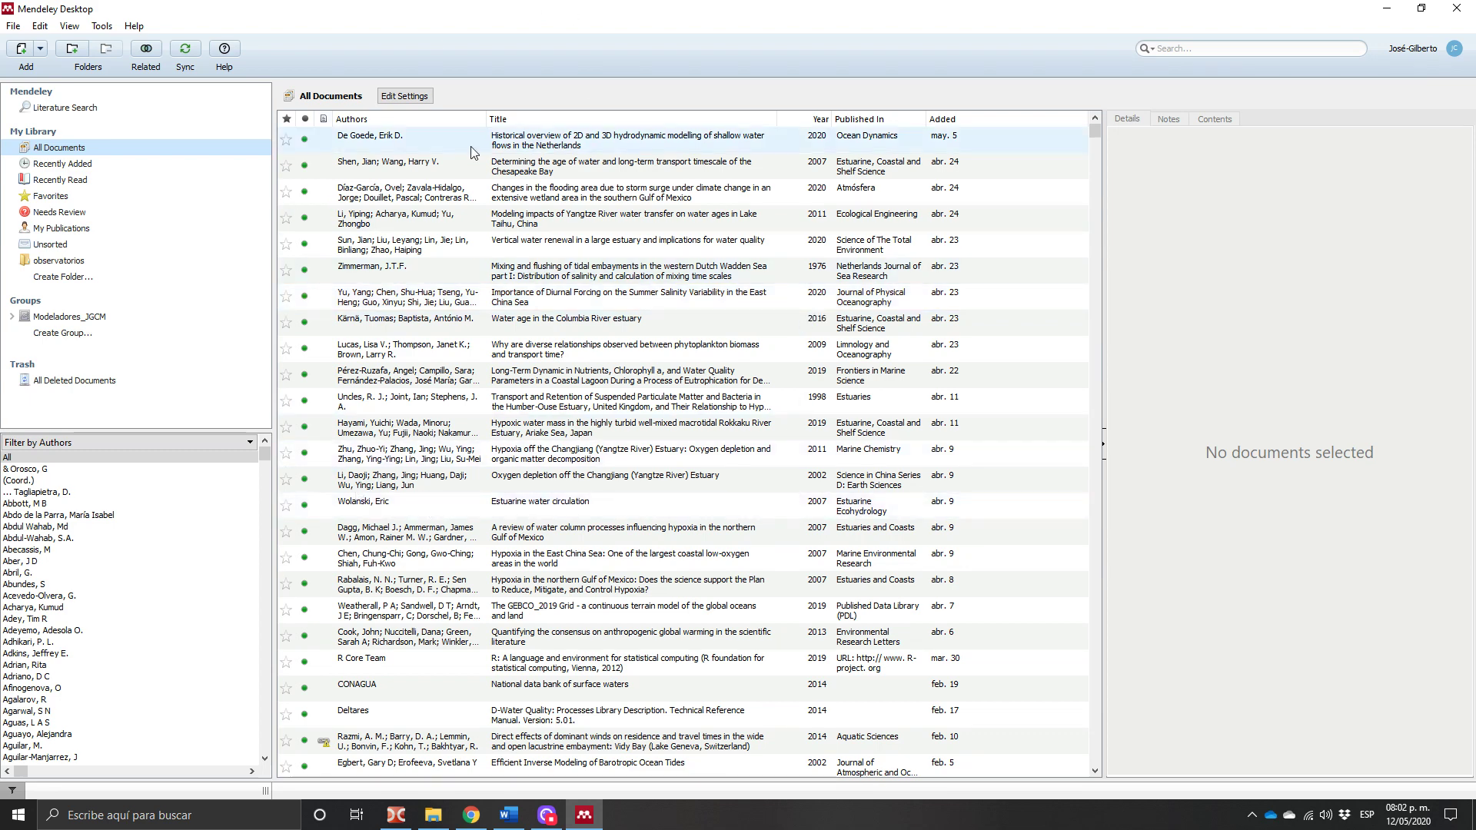
View the details of the library articles on shallow water flow modelling, Columbia River water age and East China Sea salinity
left_click(969, 141)
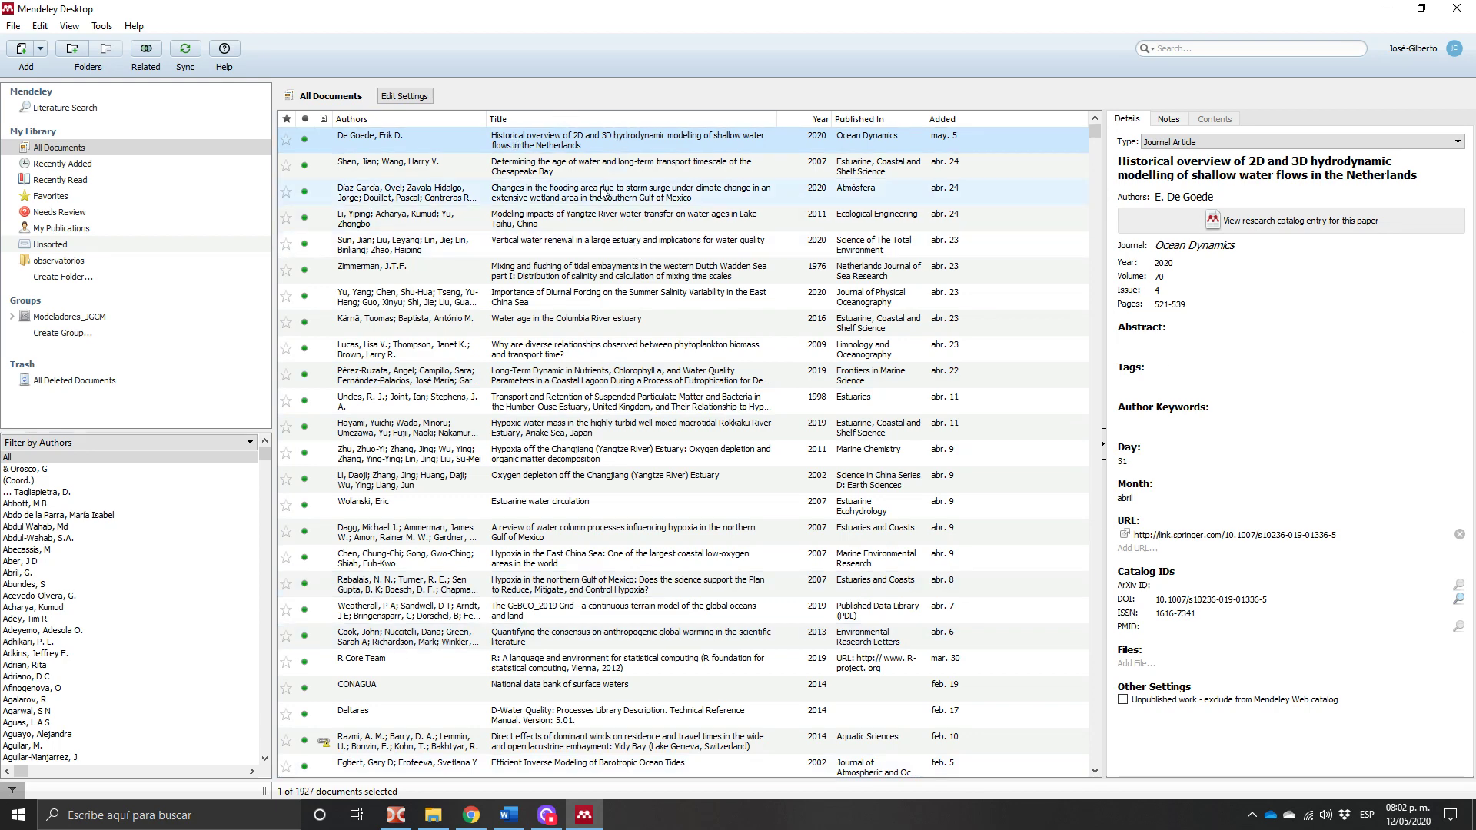
left_click(640, 304)
left_click(641, 320)
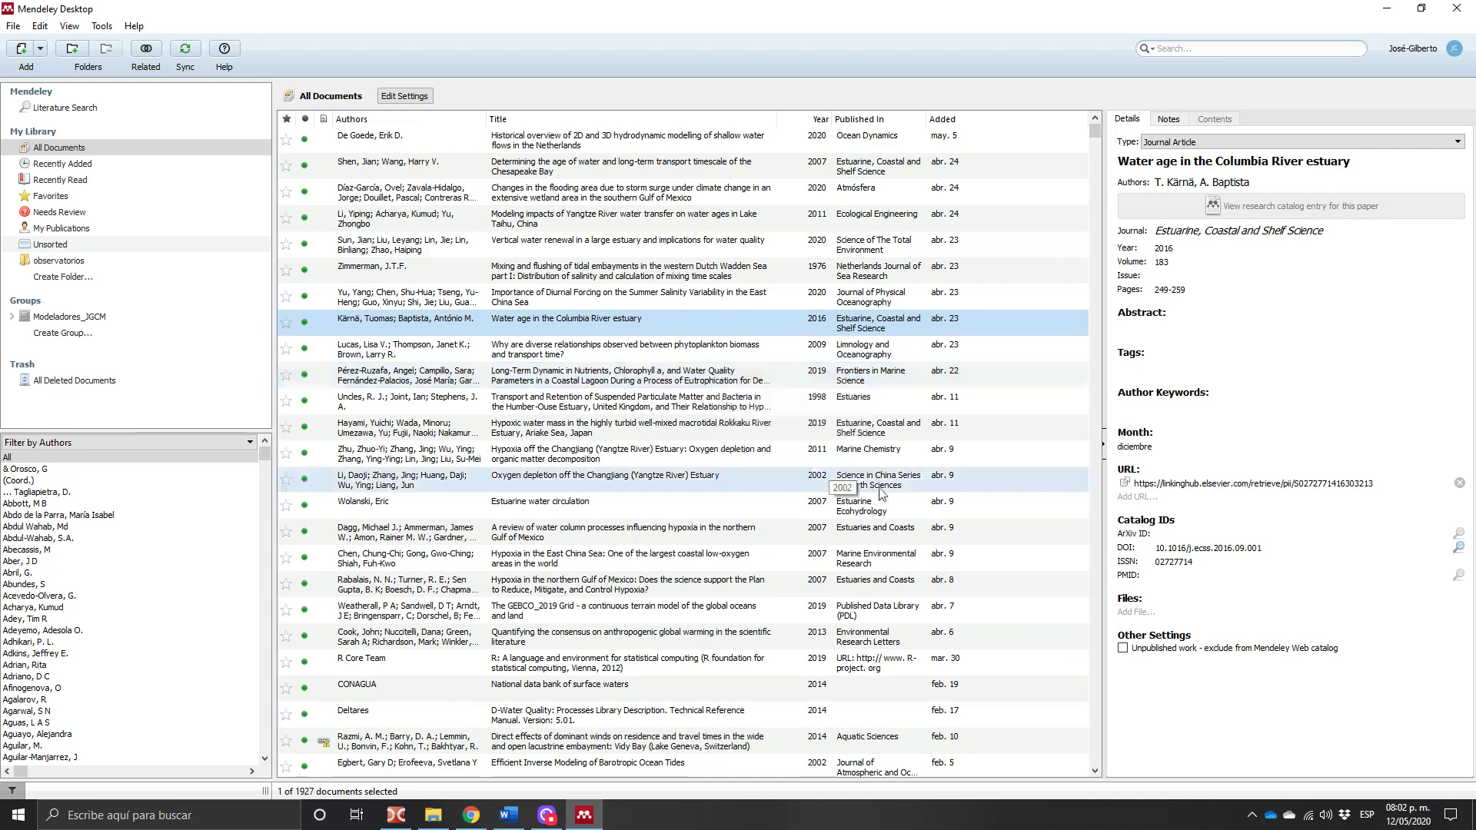
left_click(769, 298)
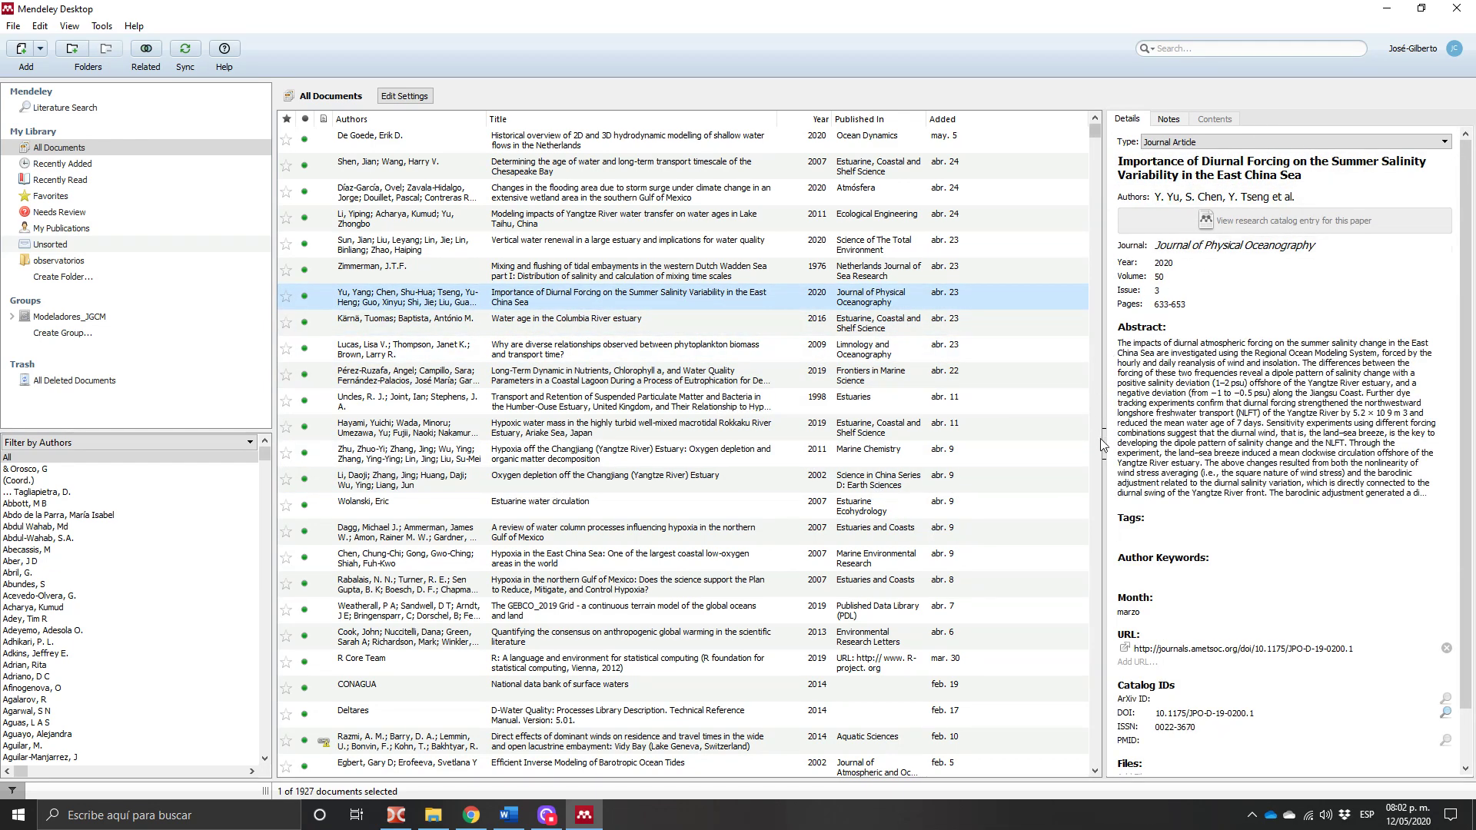
Widen the details pane to read the East China Sea and Lake Taihu articles' metadata, and narrow it again
left_click_drag(1105, 446, 997, 450)
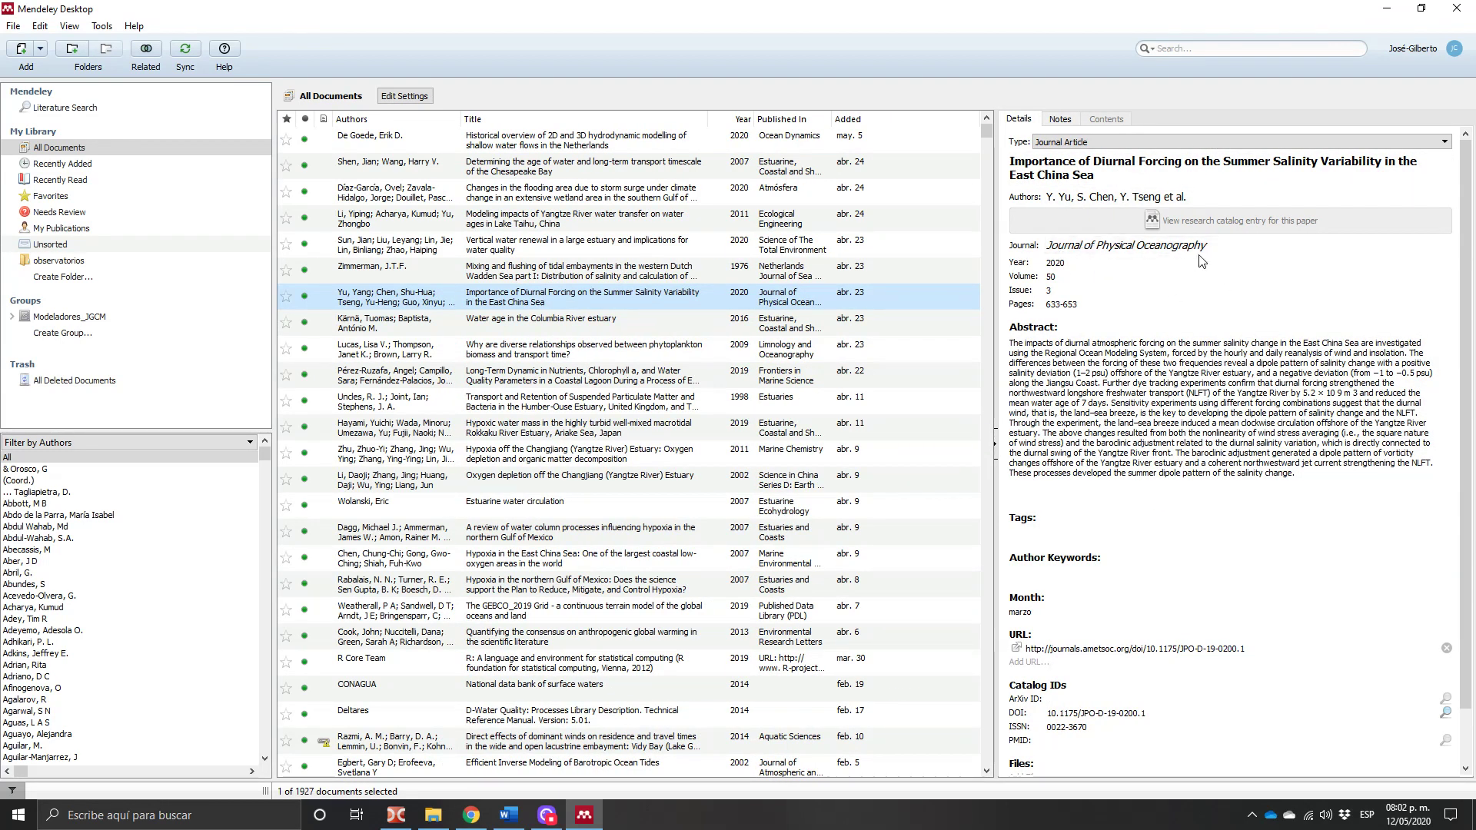
scroll(1169, 627, "down", 1)
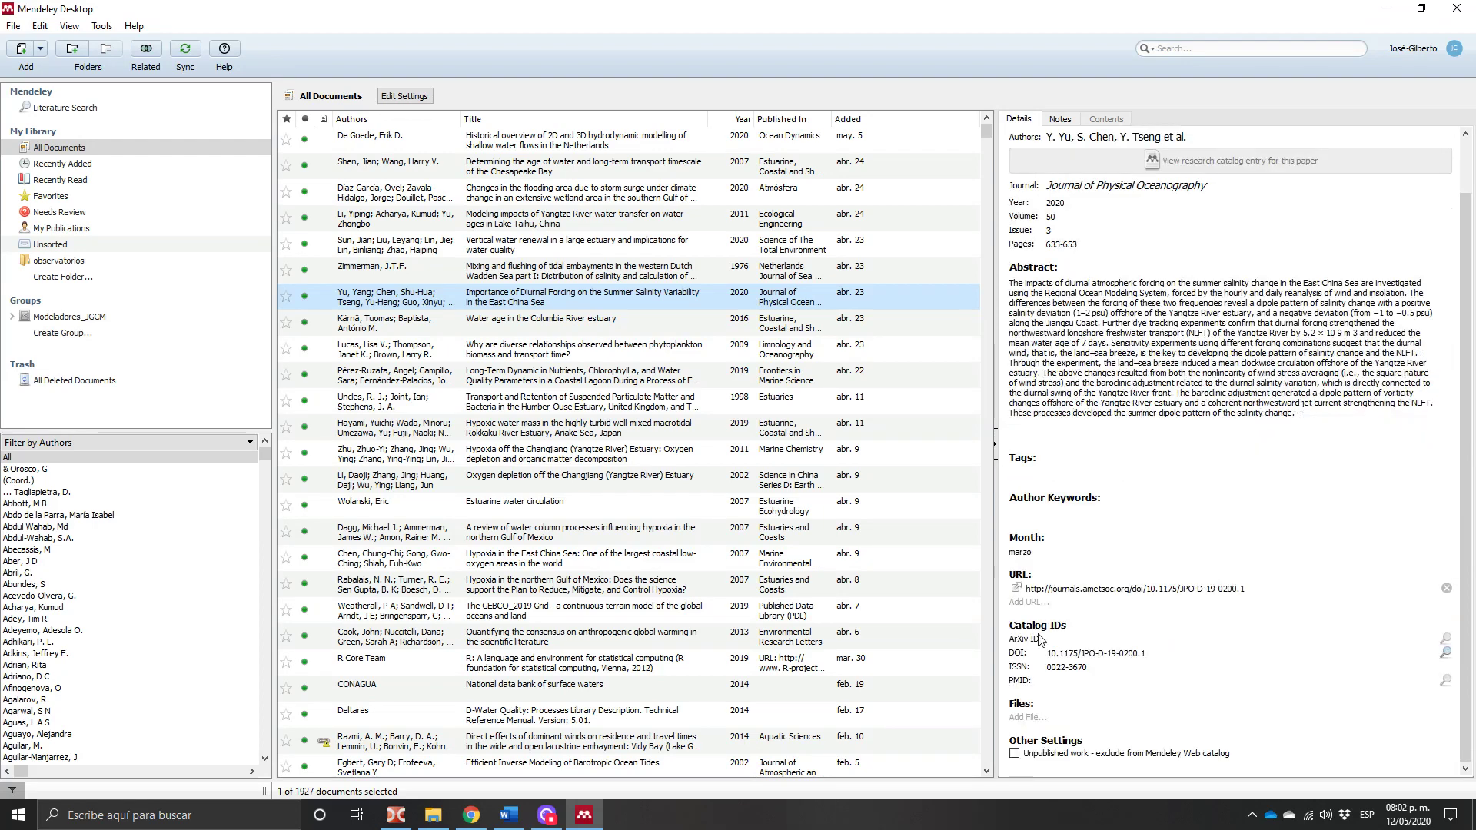
left_click(552, 223)
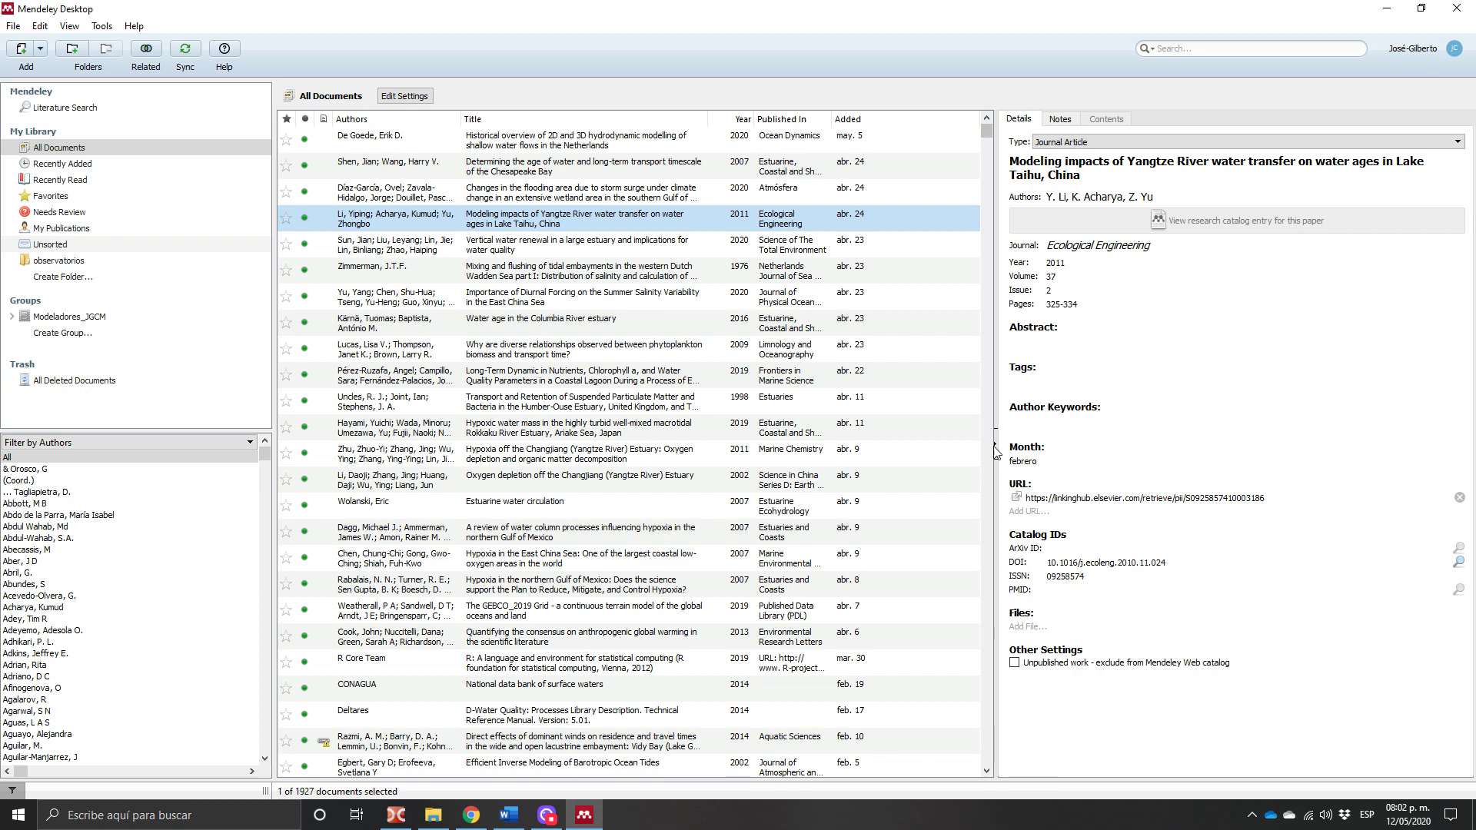
left_click_drag(997, 452, 1121, 452)
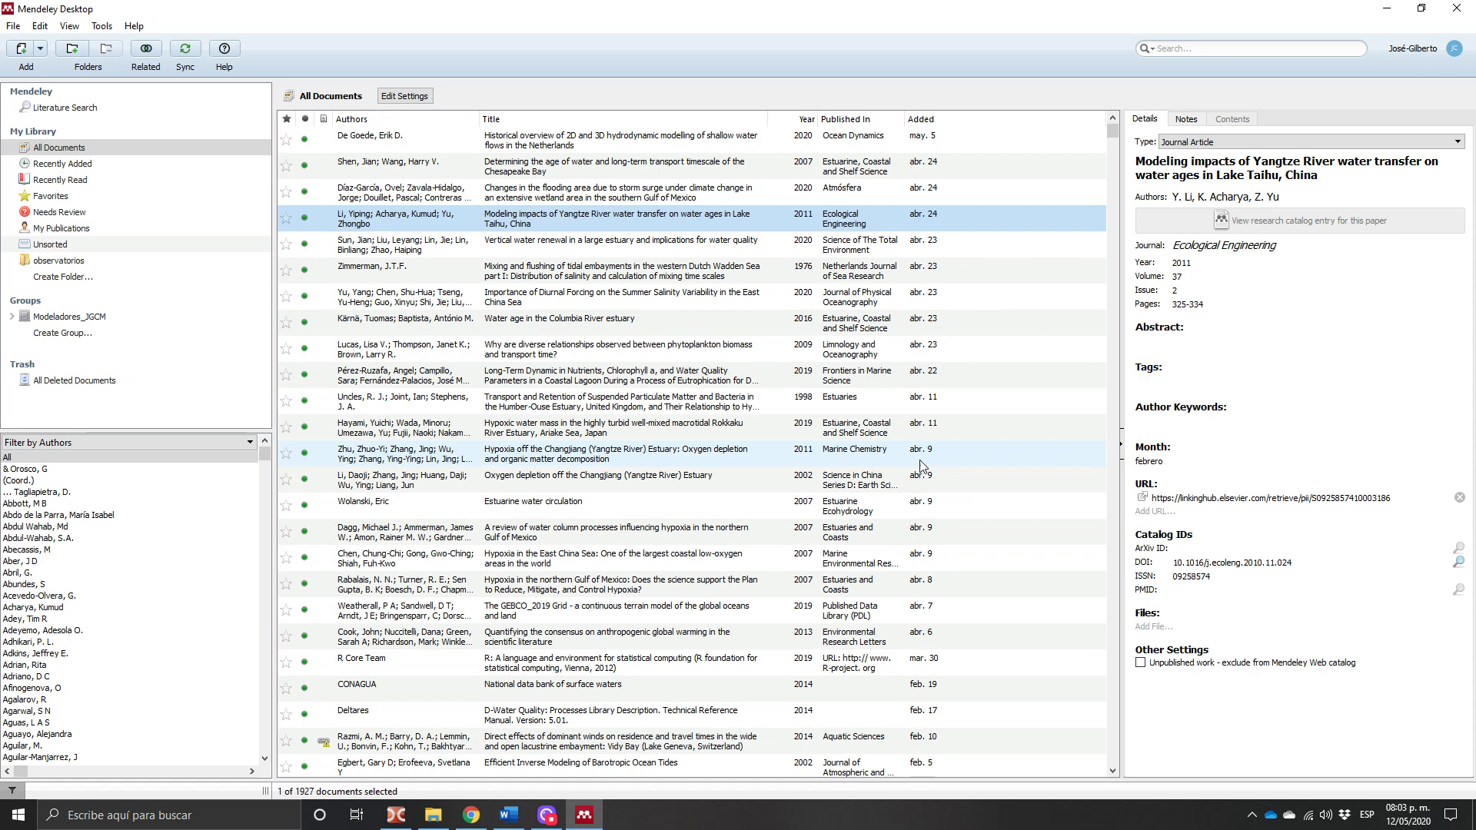
Open the form for adding a reference entry manually and enlarge its window to show more fields
left_click(6, 29)
left_click(102, 25)
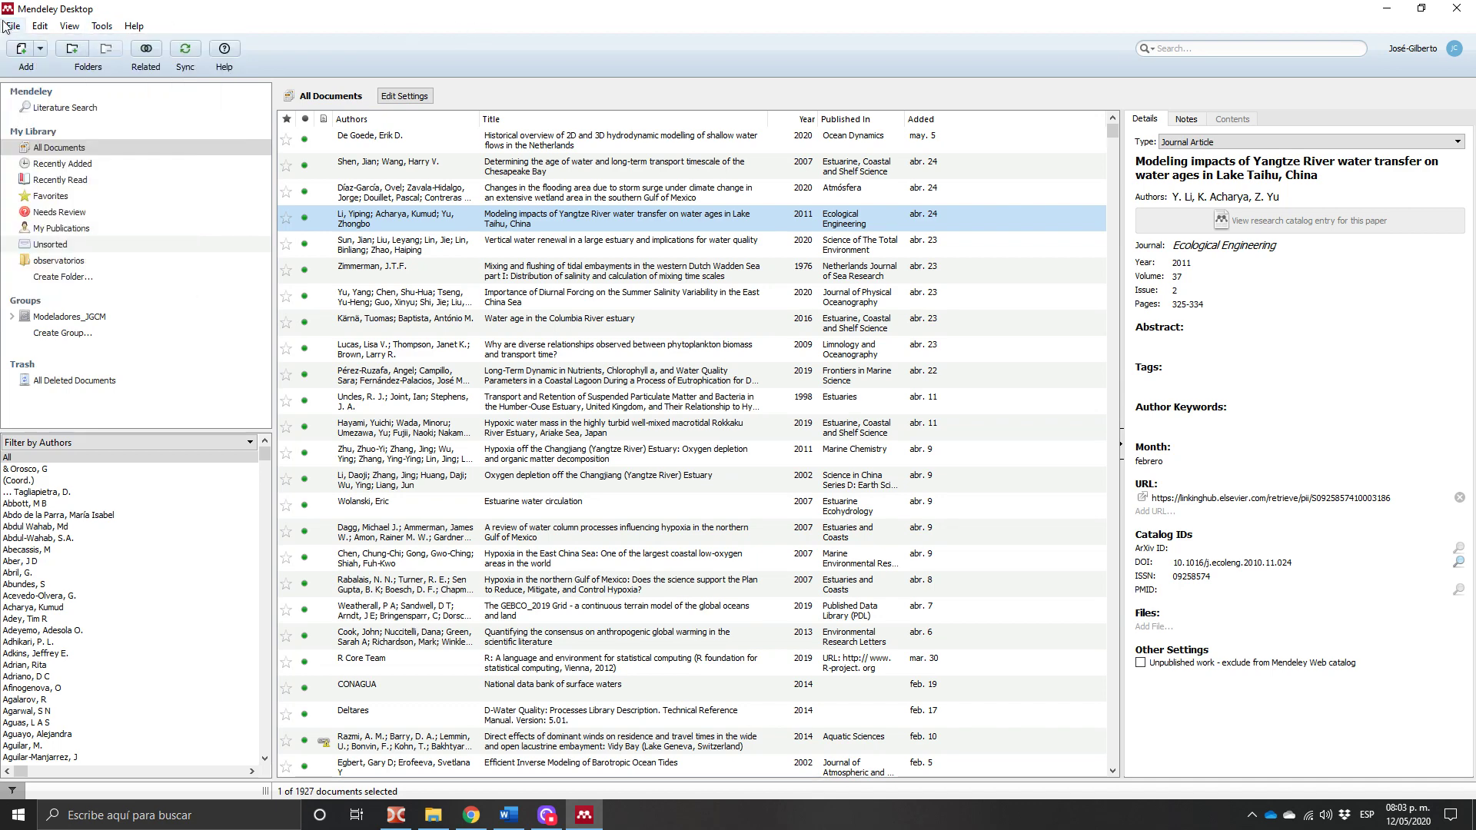
left_click(7, 27)
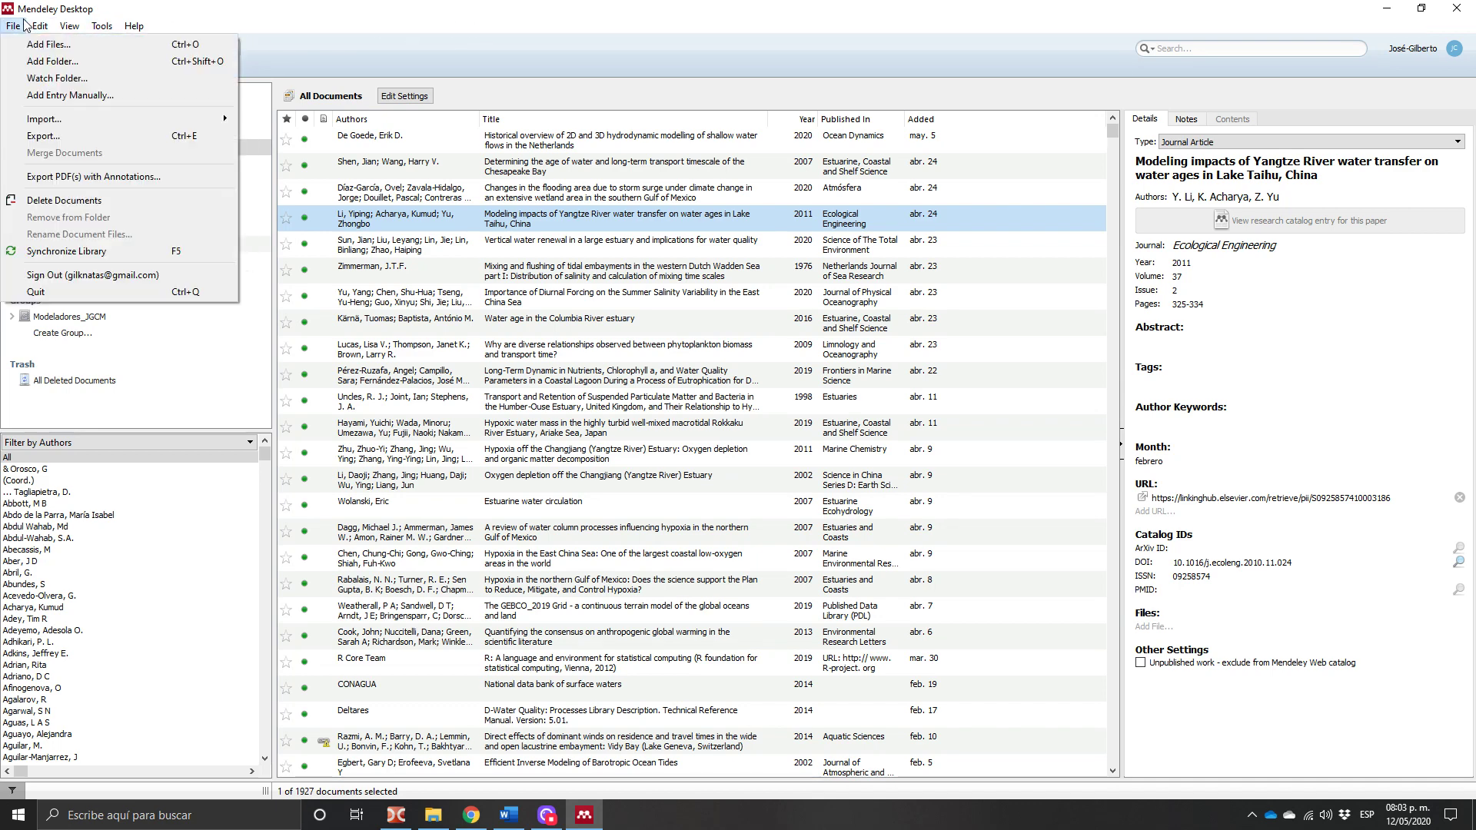
left_click(61, 96)
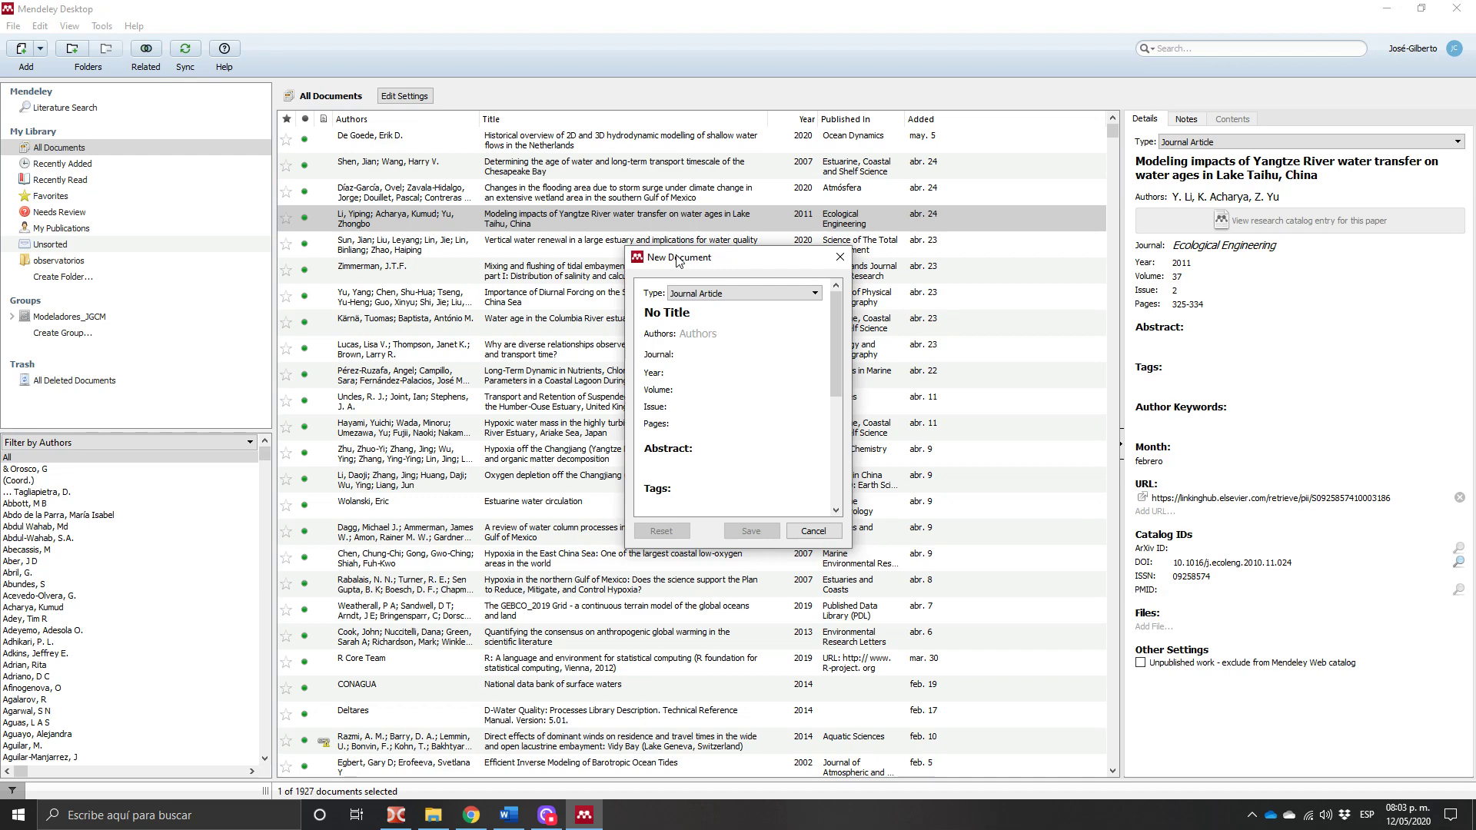
left_click_drag(692, 261, 519, 150)
left_click_drag(685, 437, 1255, 584)
left_click_drag(794, 160, 580, 137)
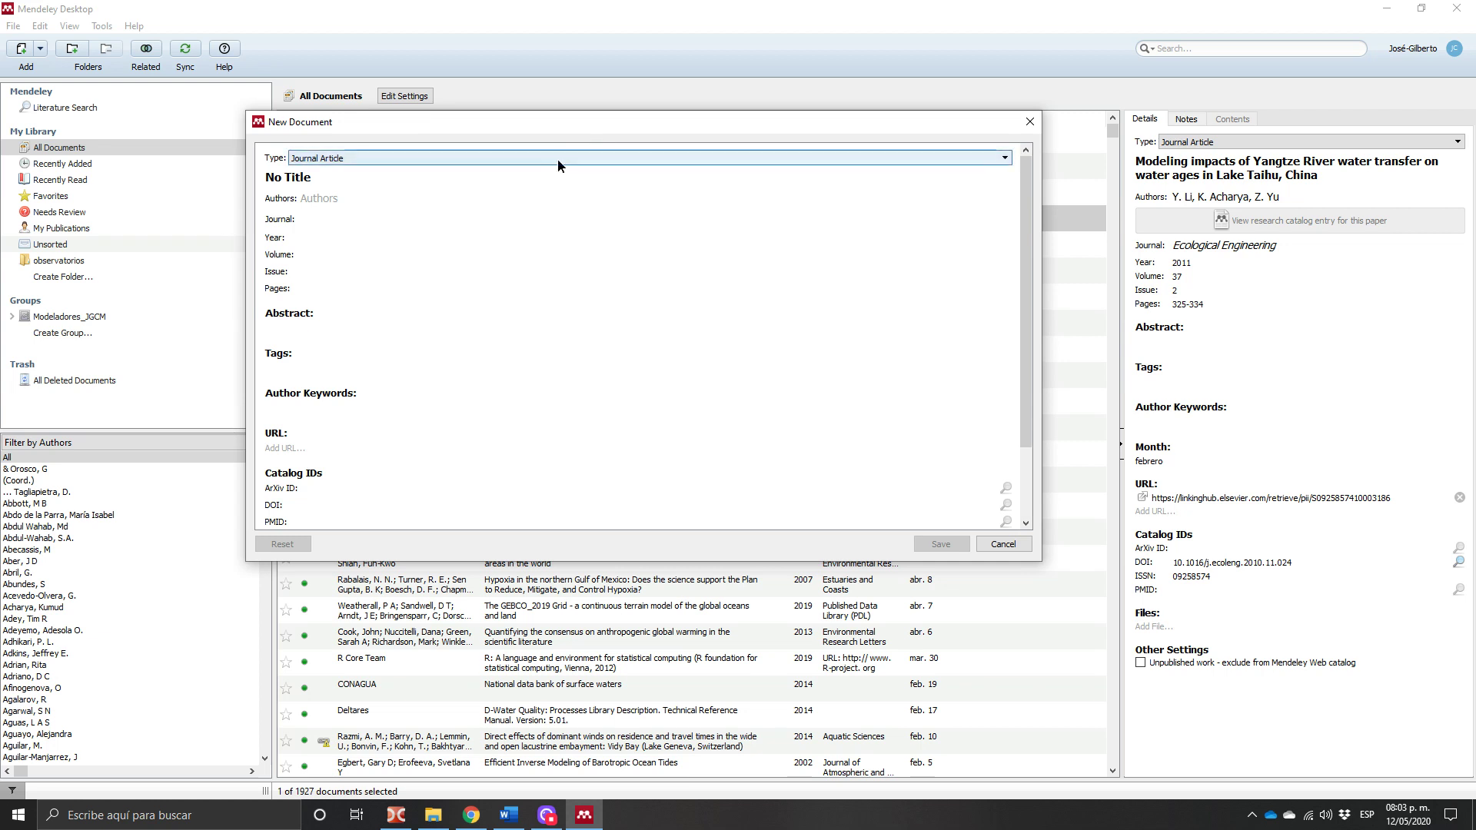
Set the new entry's document type to Book, review the fields it offers, and cancel the entry
left_click(558, 159)
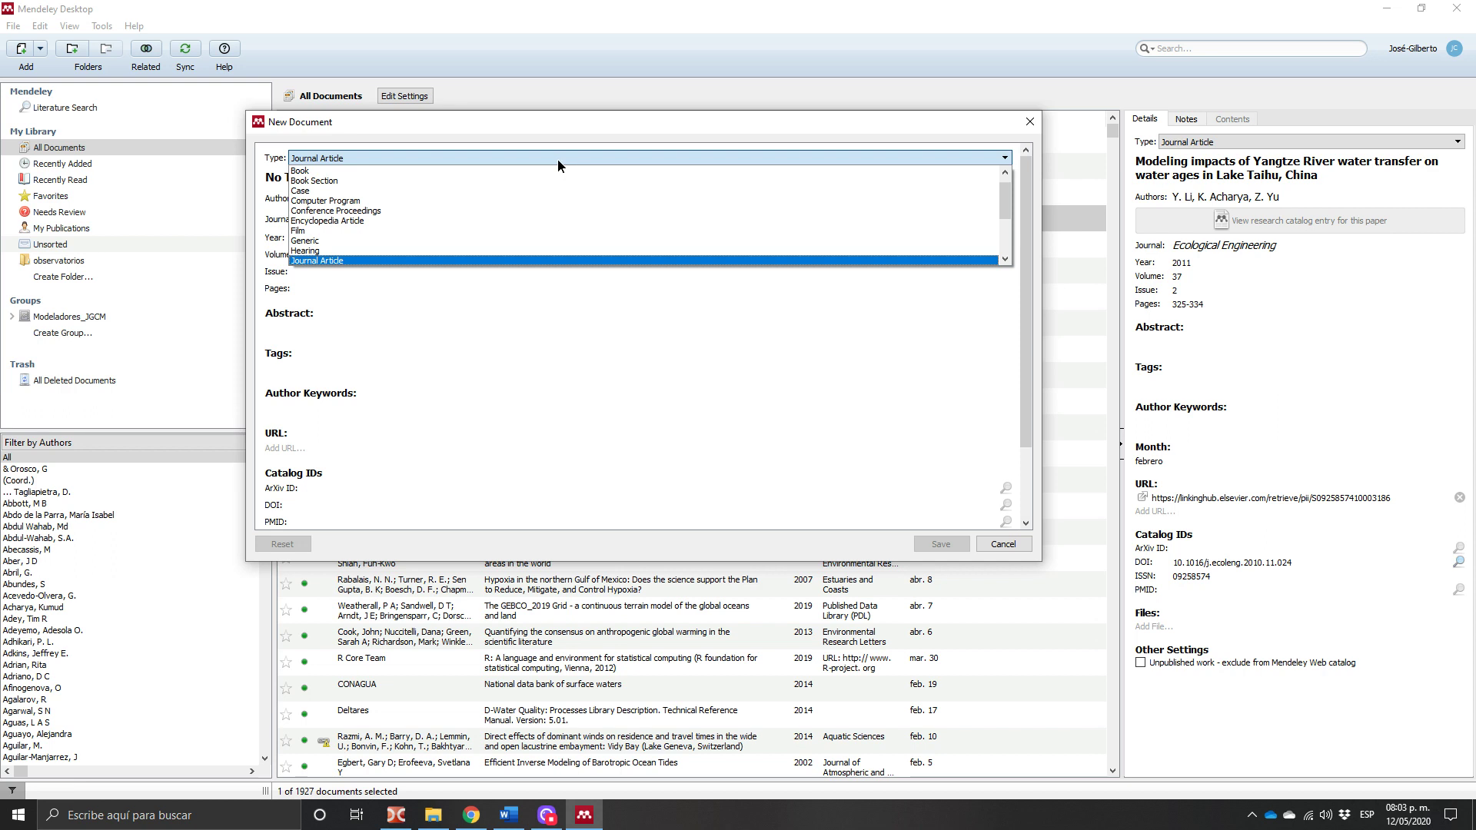
left_click(558, 160)
left_click(558, 160)
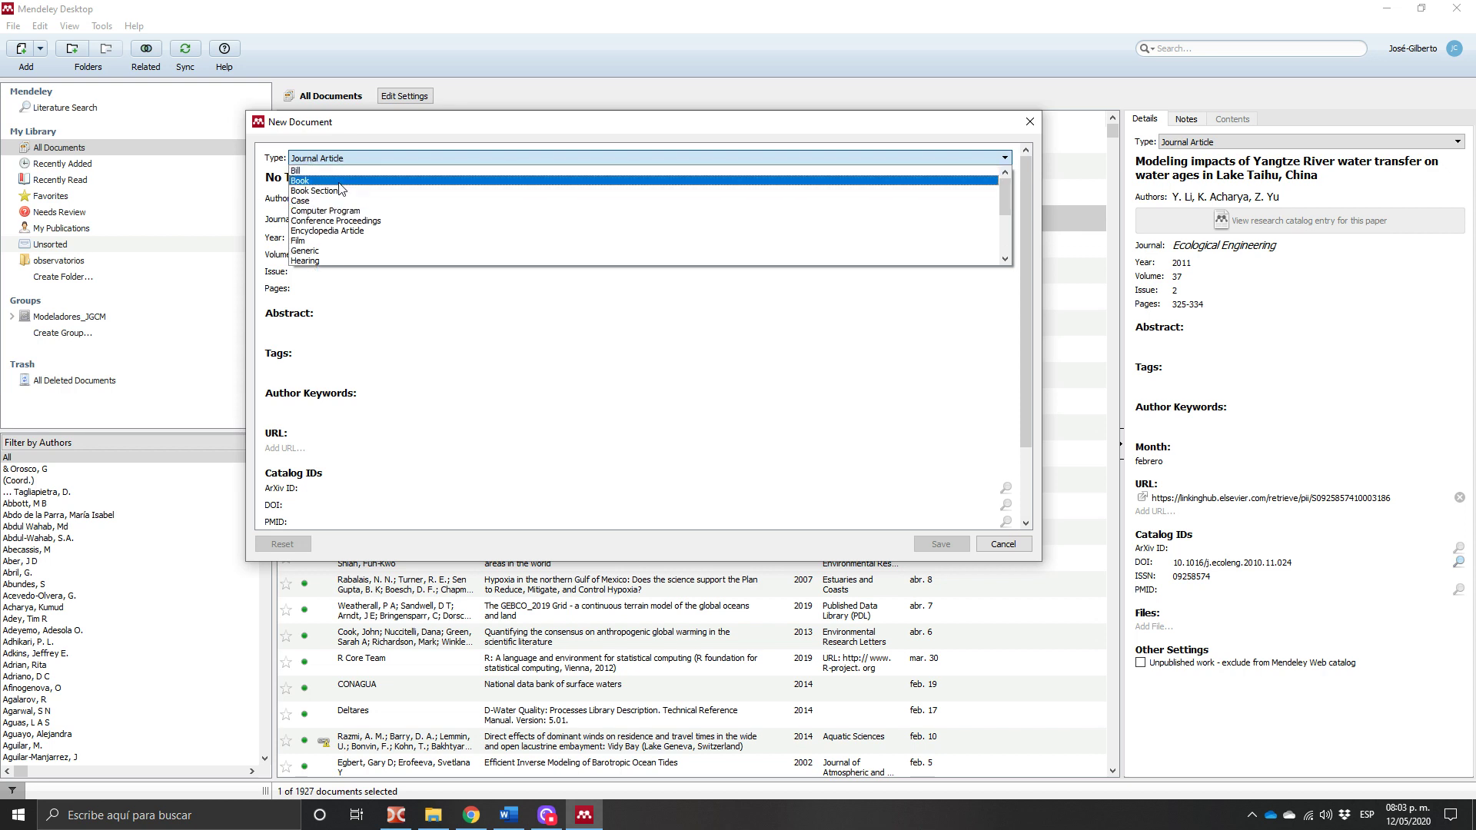
left_click(323, 179)
left_click(296, 178)
double_click(296, 180)
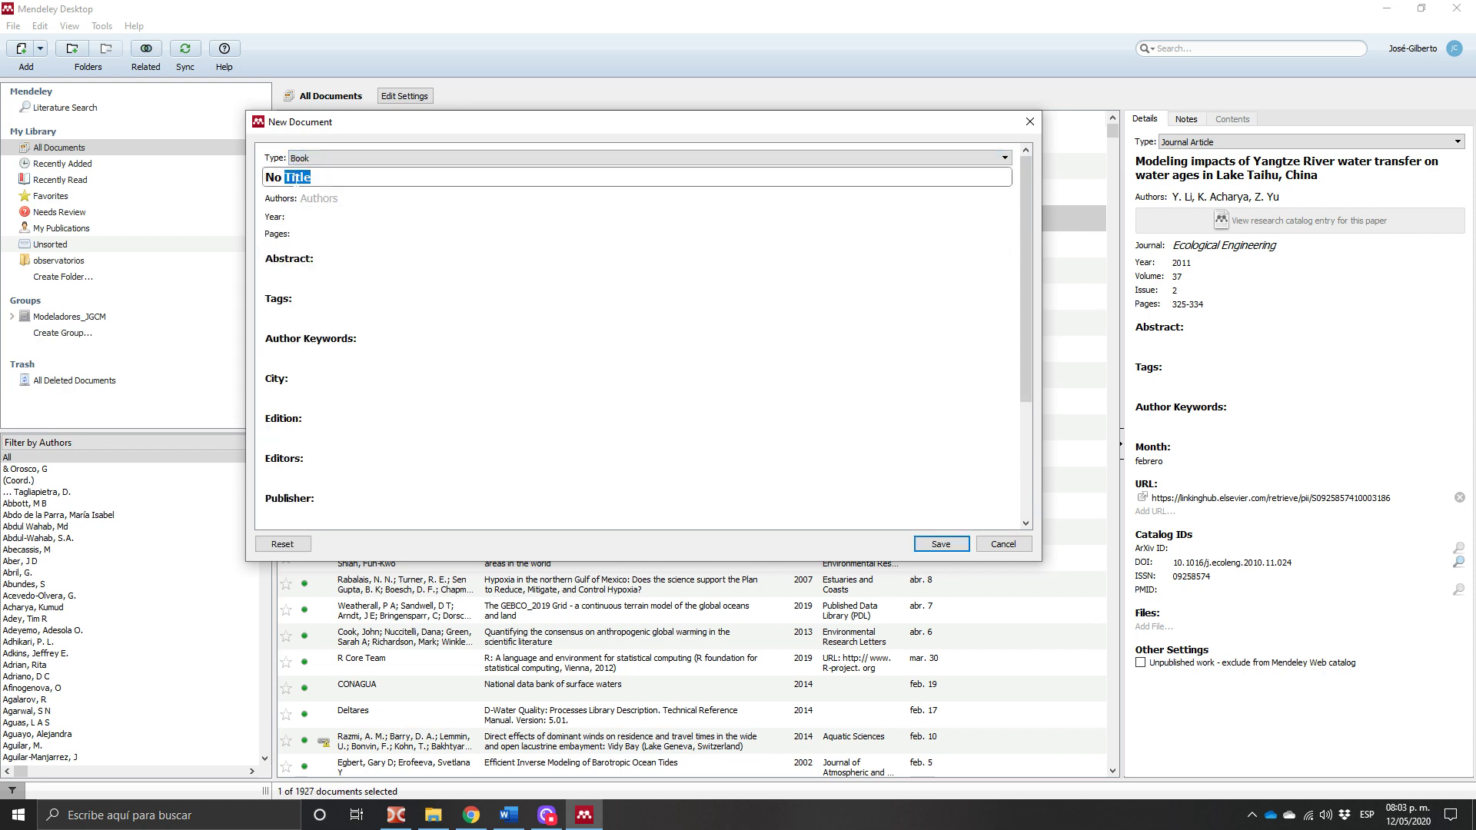
scroll(322, 271, "down", 5)
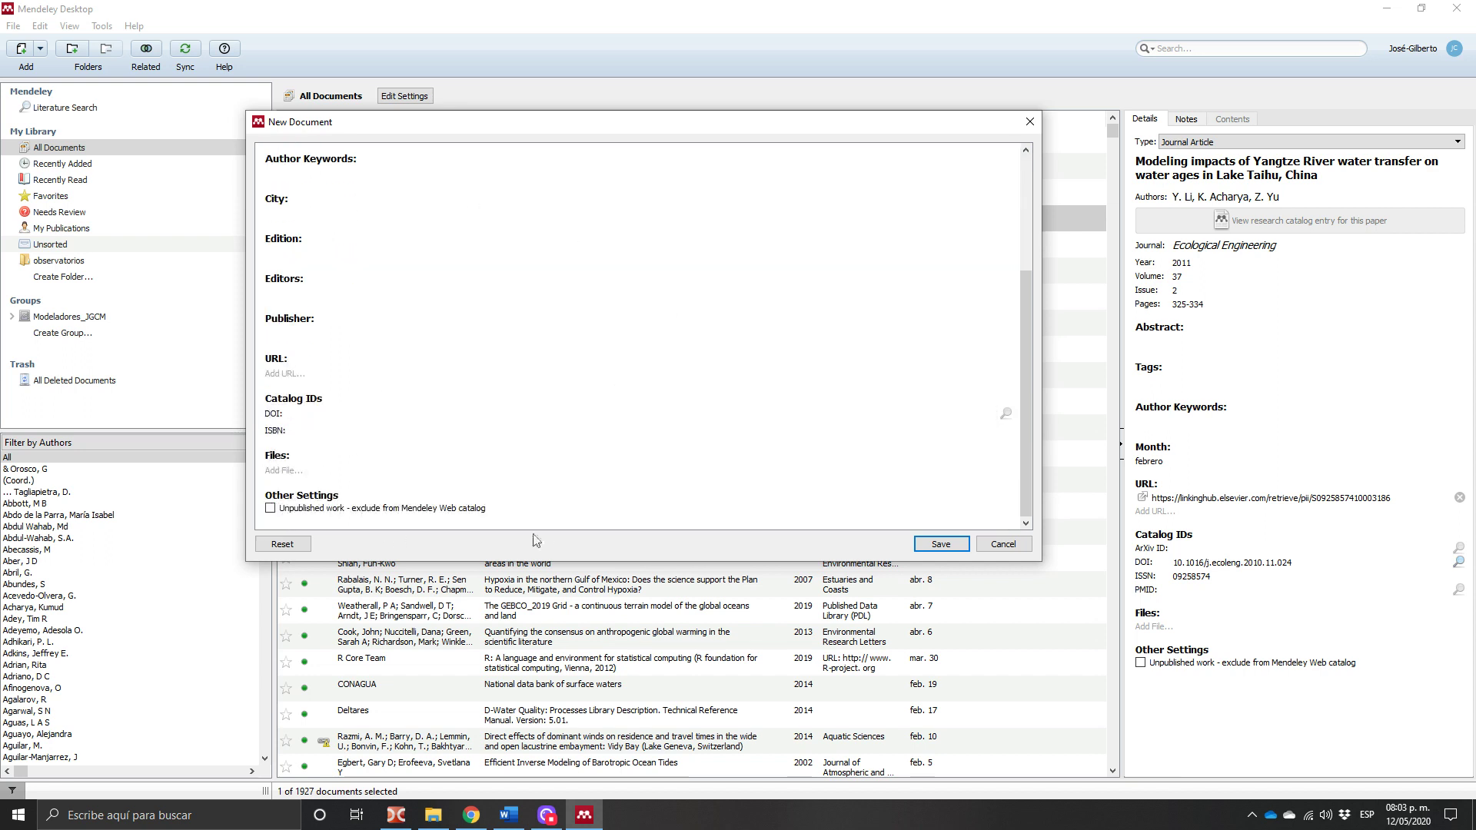
scroll(718, 501, "up", 5)
scroll(514, 408, "down", 5)
left_click(1003, 545)
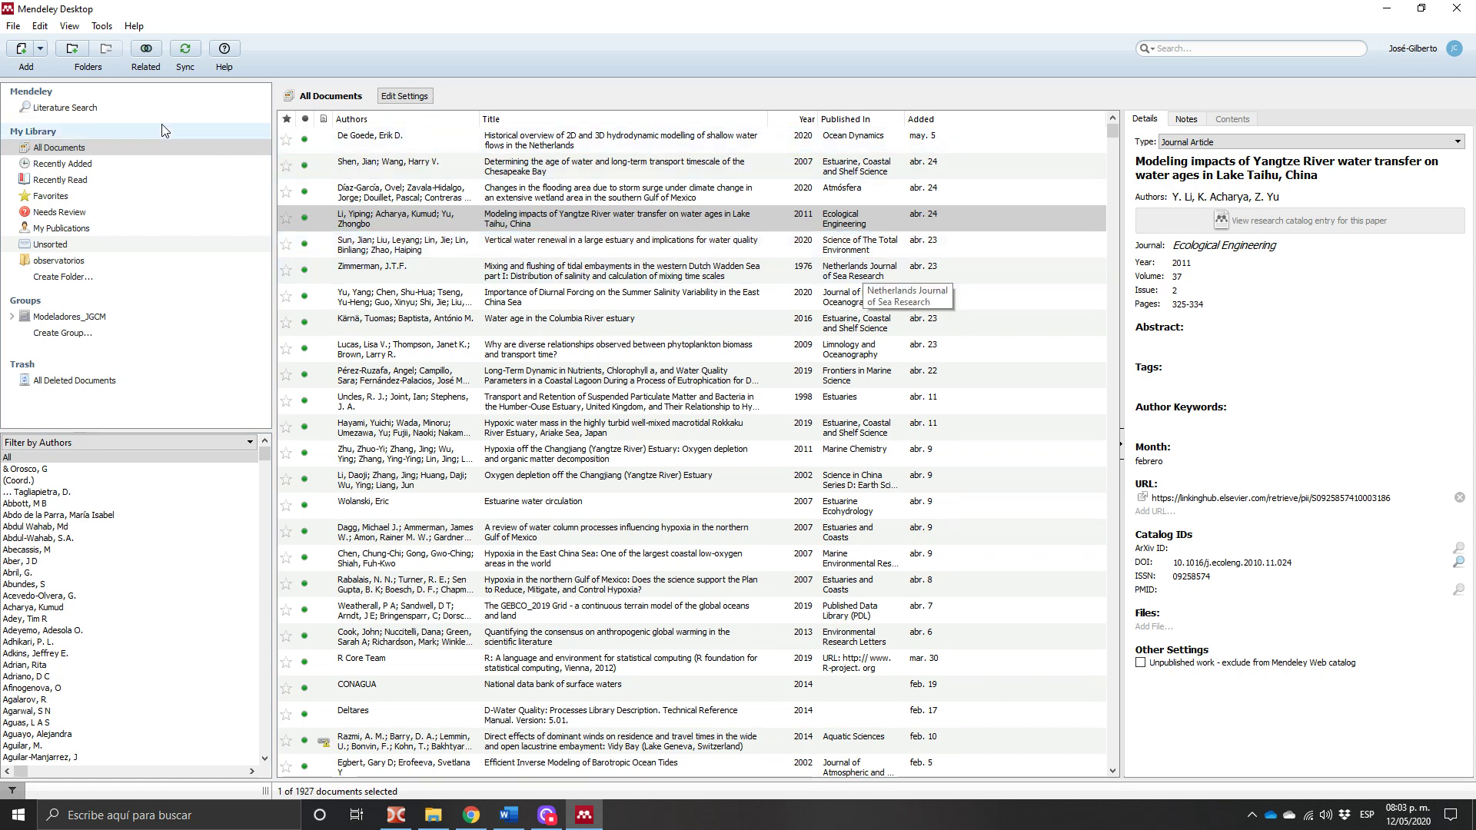
Run a Literature Search for "shrimp farm" in place of the existing search term
left_click(34, 92)
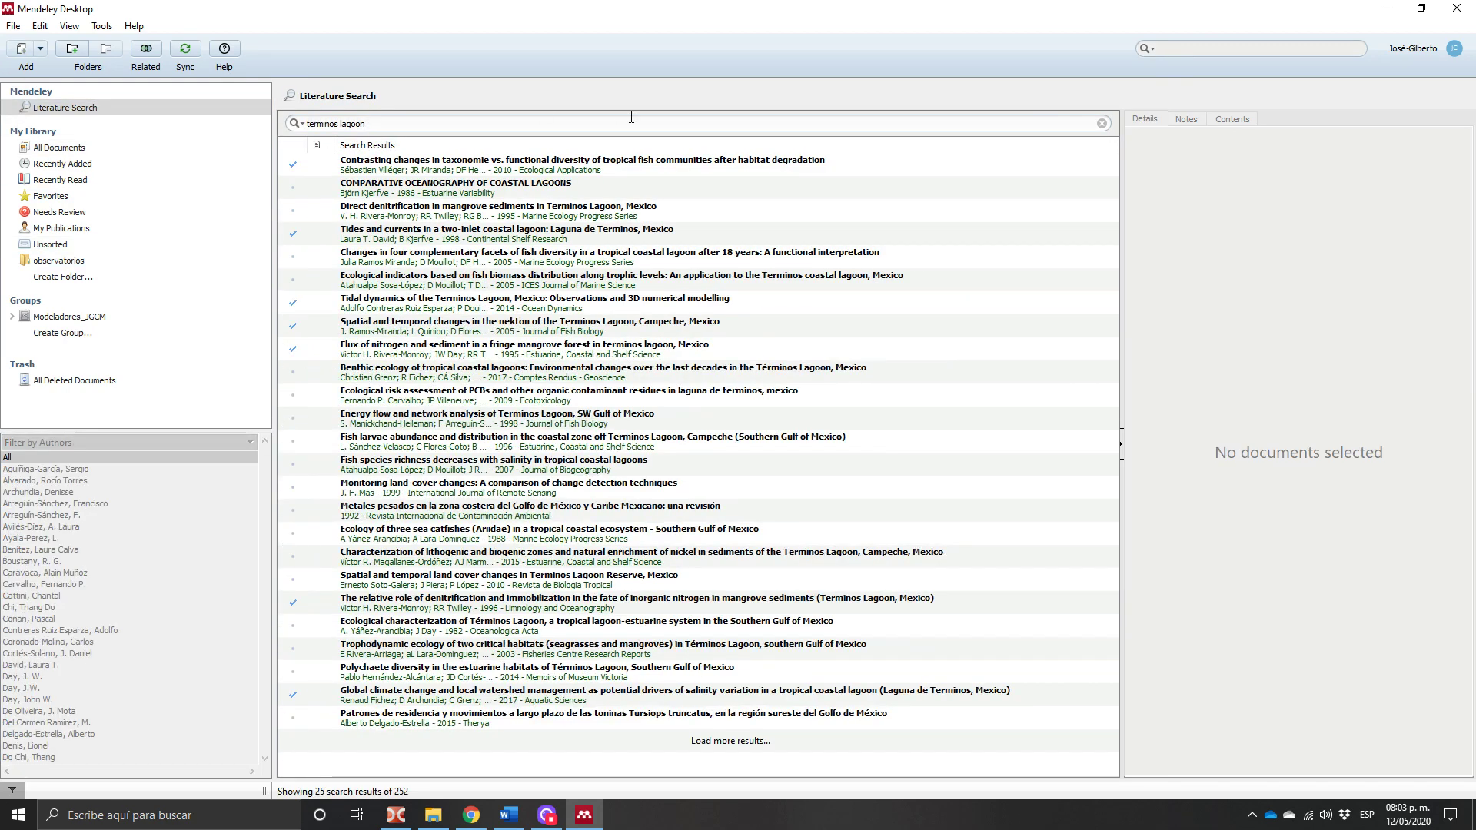
key("BackSpace")
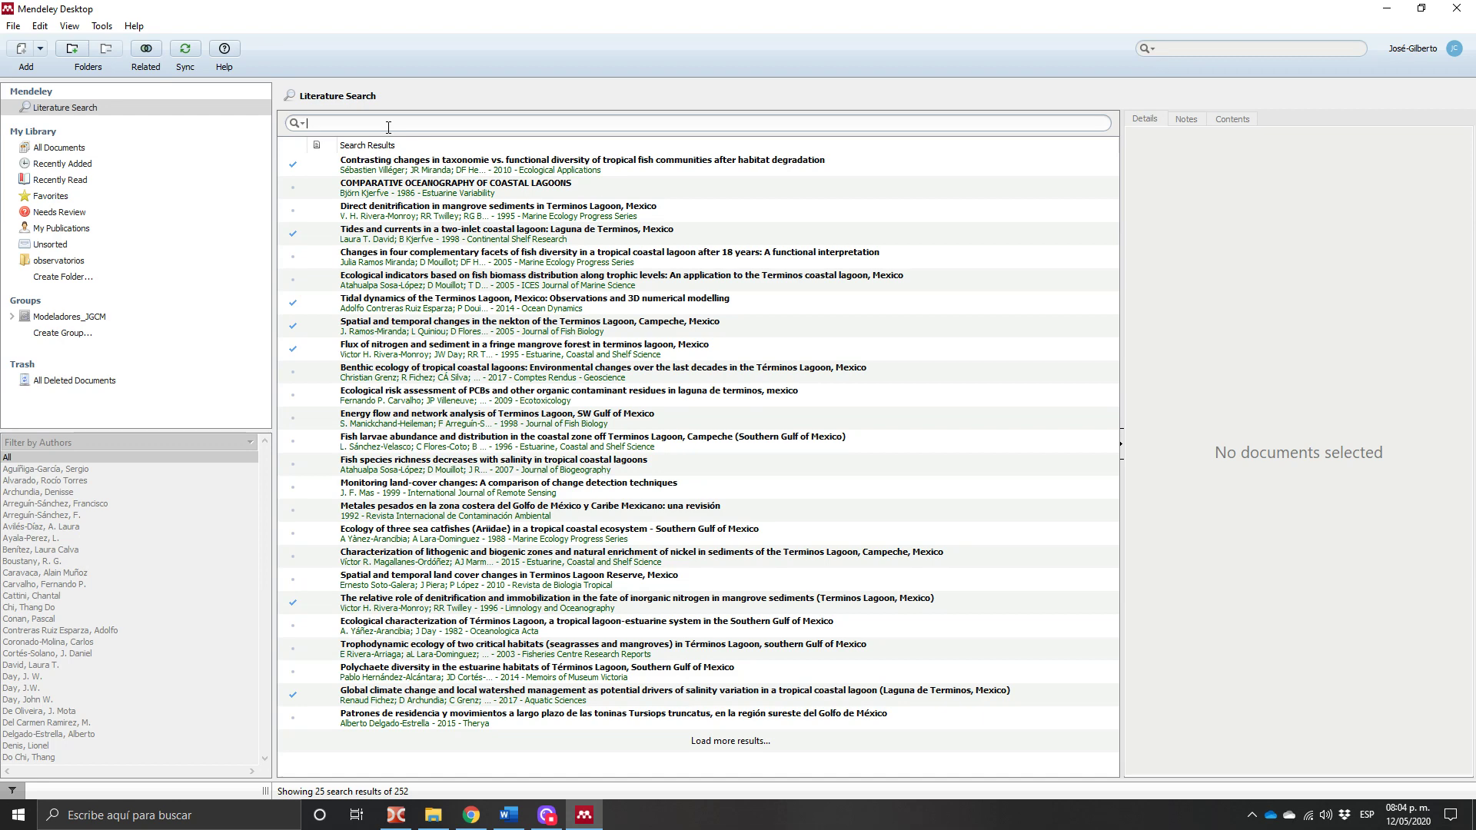
type("shrimp of")
key("BackSpace")
key("BackSpace")
type("fra")
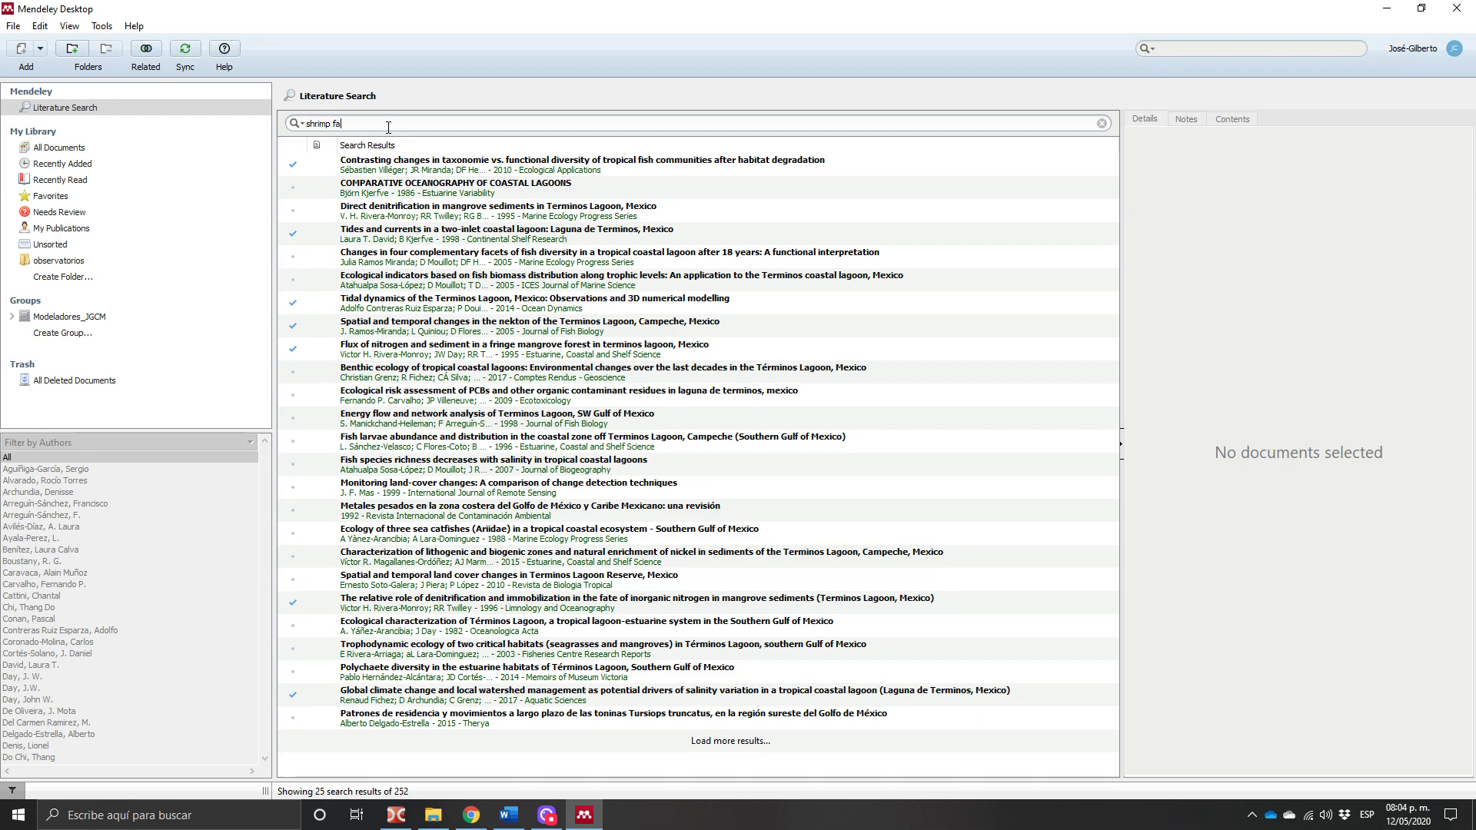
key("Return")
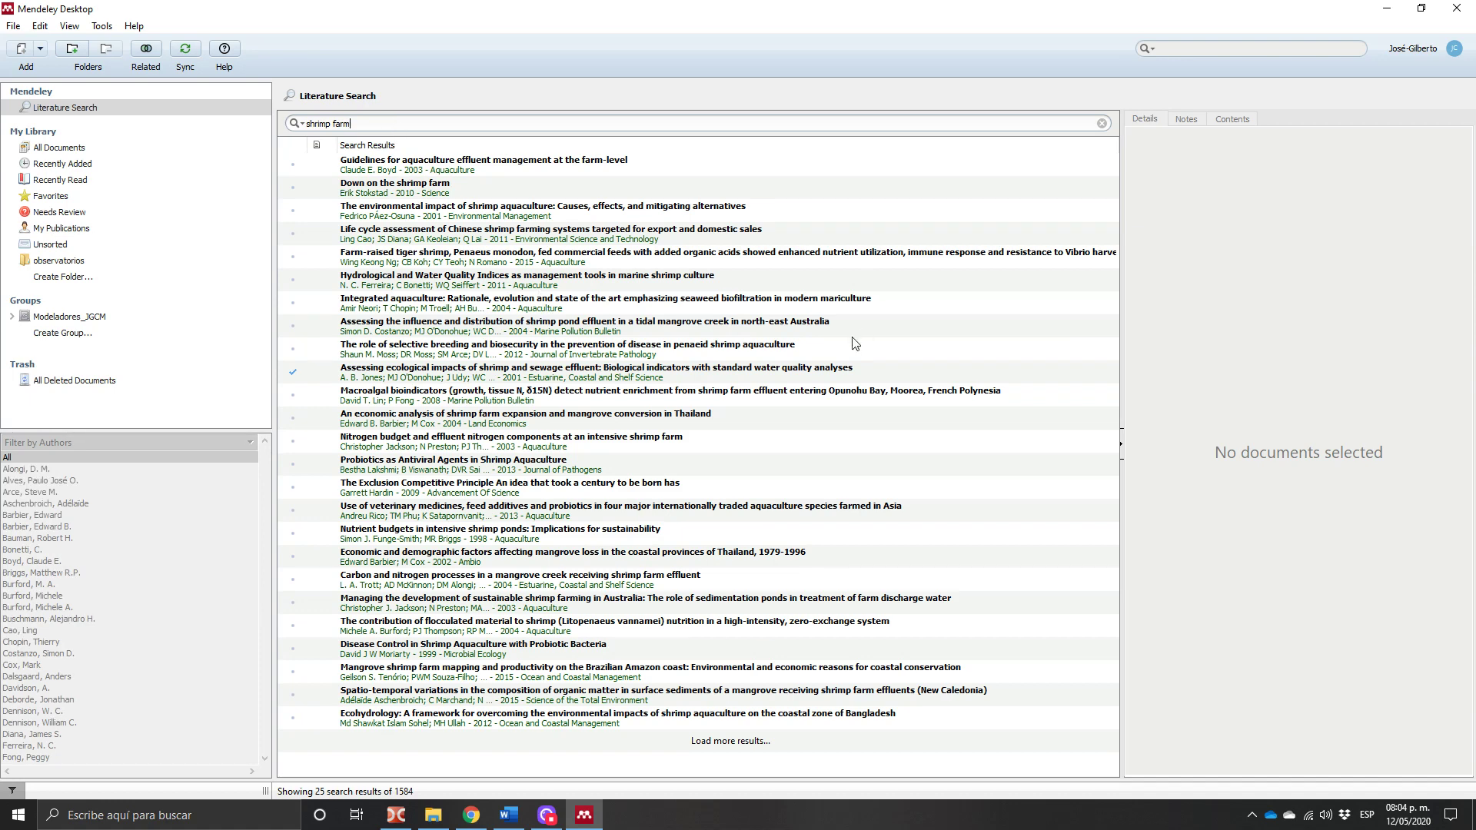
Review the details of the search results on aquaculture effluent management, Down on the shrimp farm, and shrimp aquaculture's environmental impact
left_click(284, 375)
left_click(483, 164)
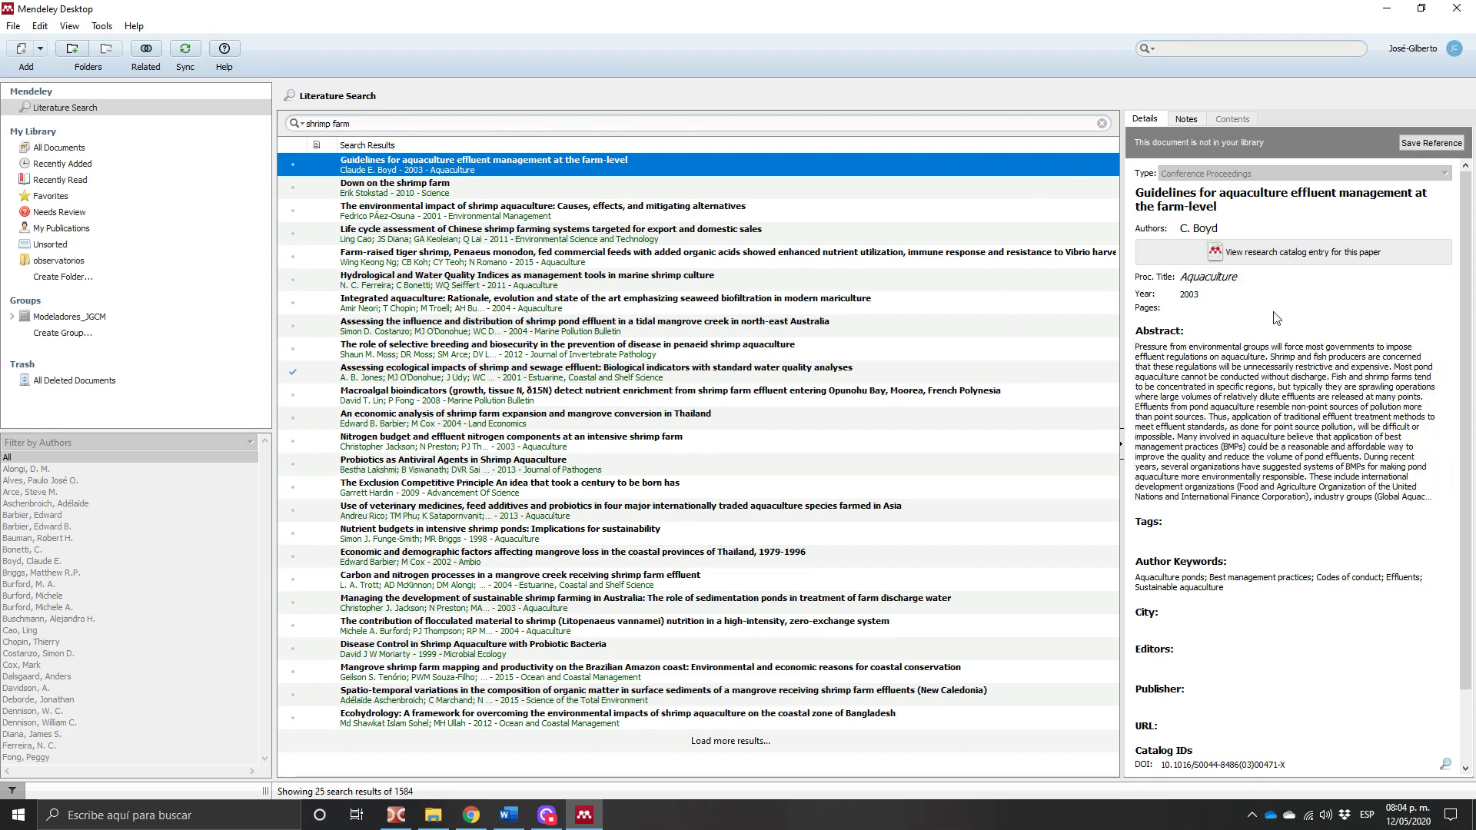
left_click(748, 194)
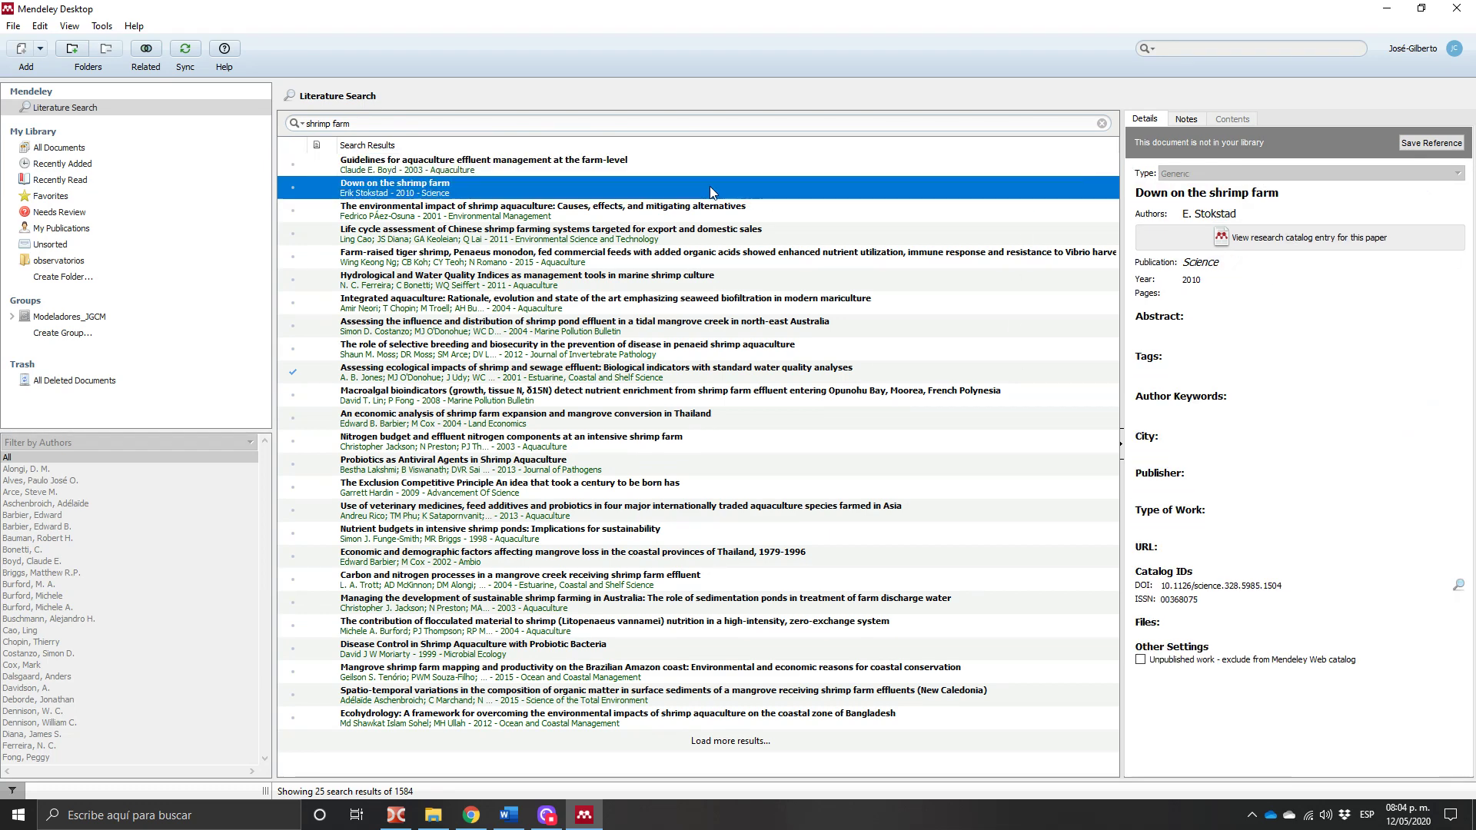
left_click(728, 167)
left_click(619, 209)
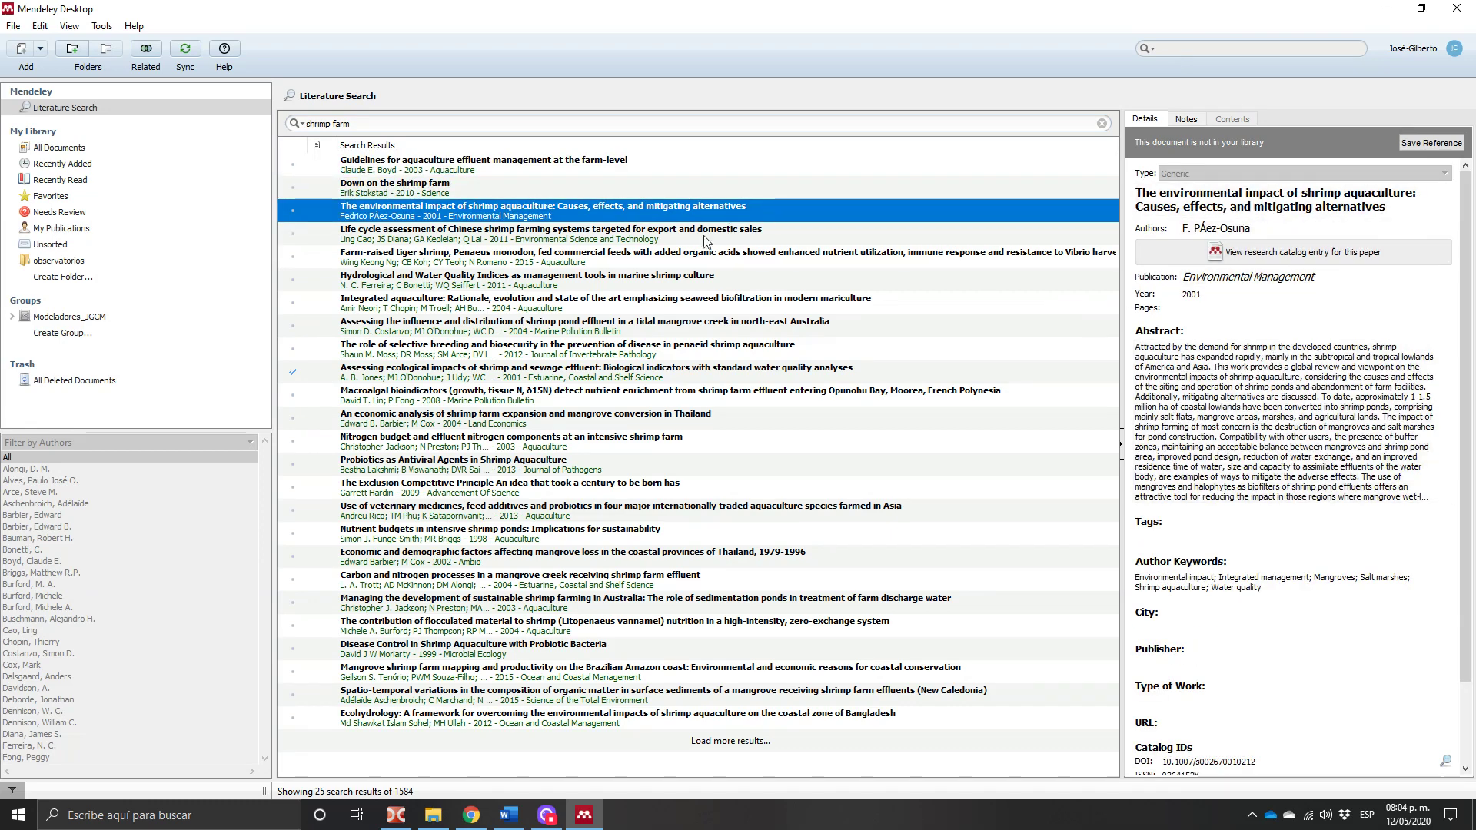
Review the 2015 Aquaculture article on farm-raised tiger shrimp and save its reference to the library
left_click(677, 252)
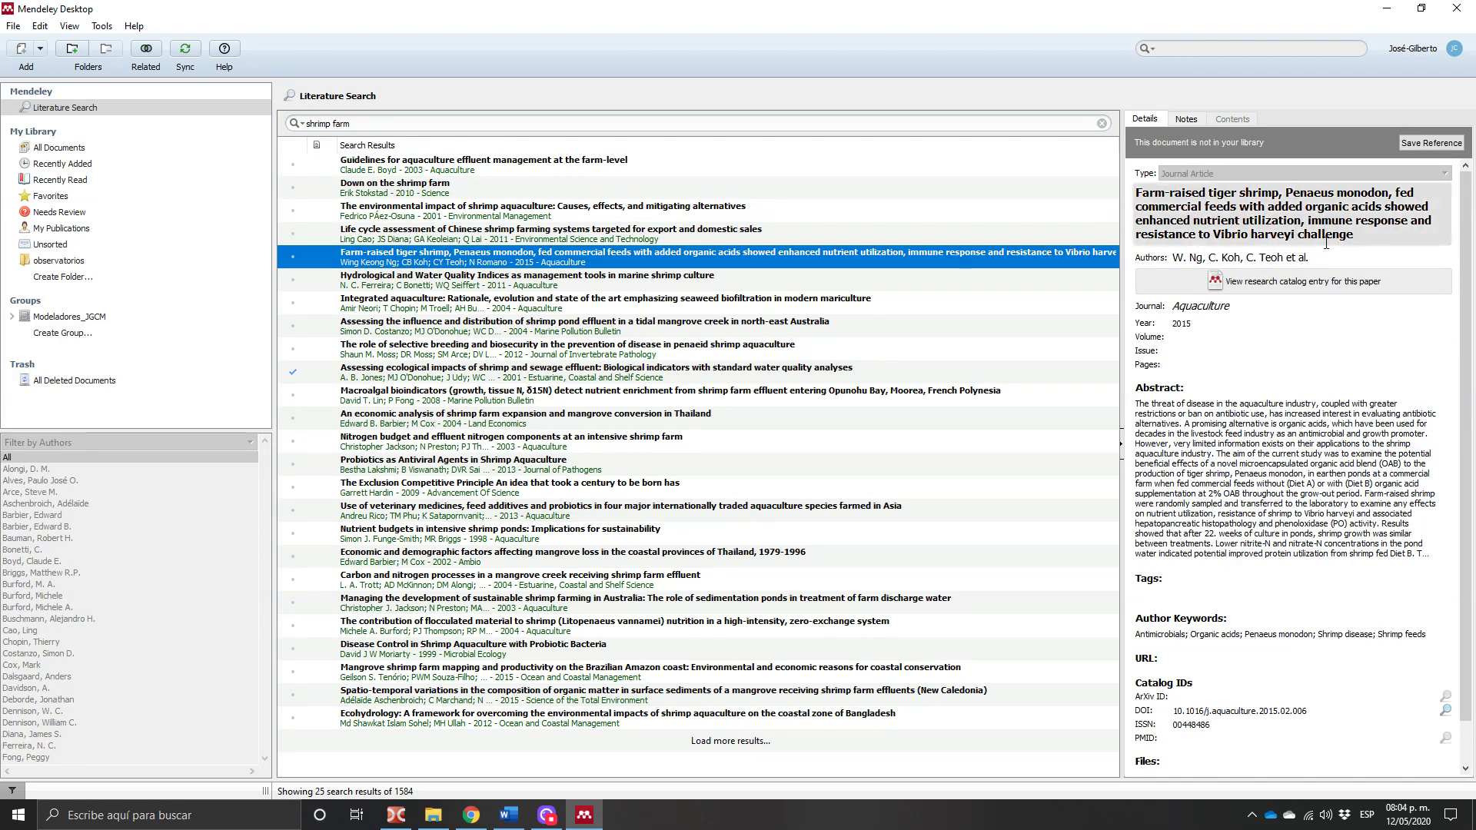
scroll(1261, 505, "down", 1)
scroll(1261, 505, "up", 1)
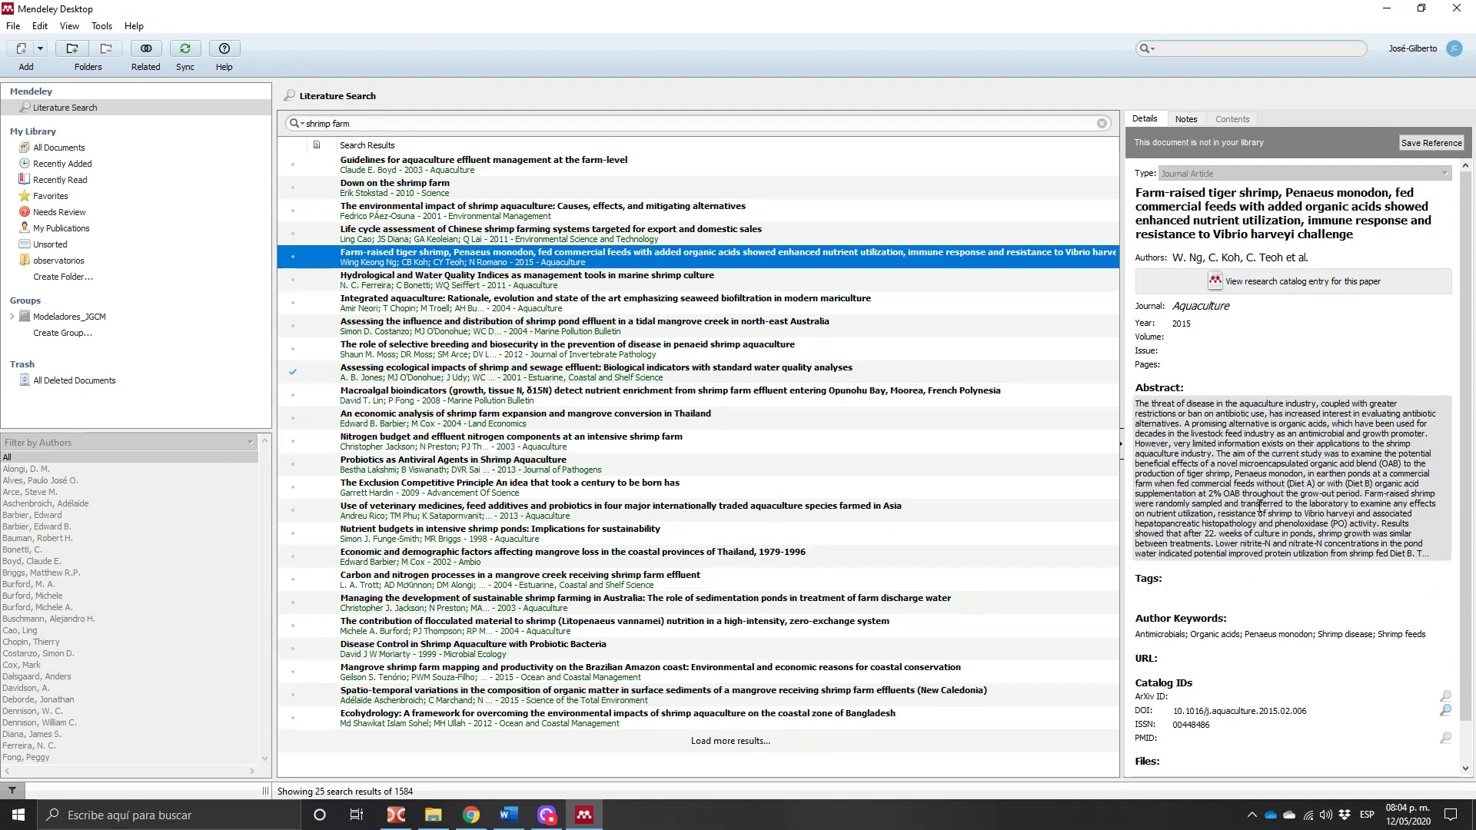
left_click(1432, 141)
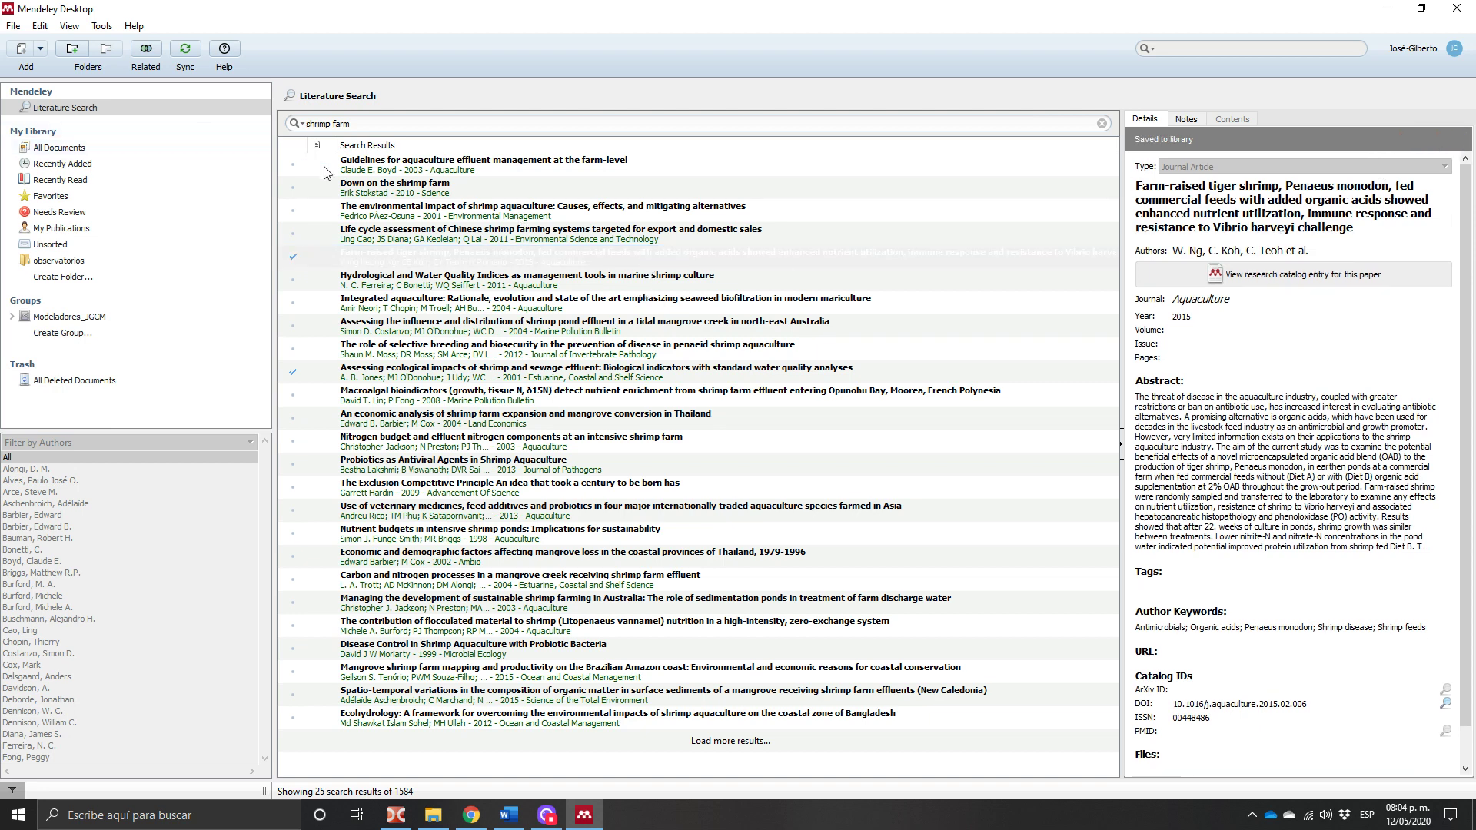
Copy the saved tiger shrimp article's title, and search All Documents in the library for "shrimp farm"
left_click_drag(1359, 228, 1131, 183)
key("ctrl+c")
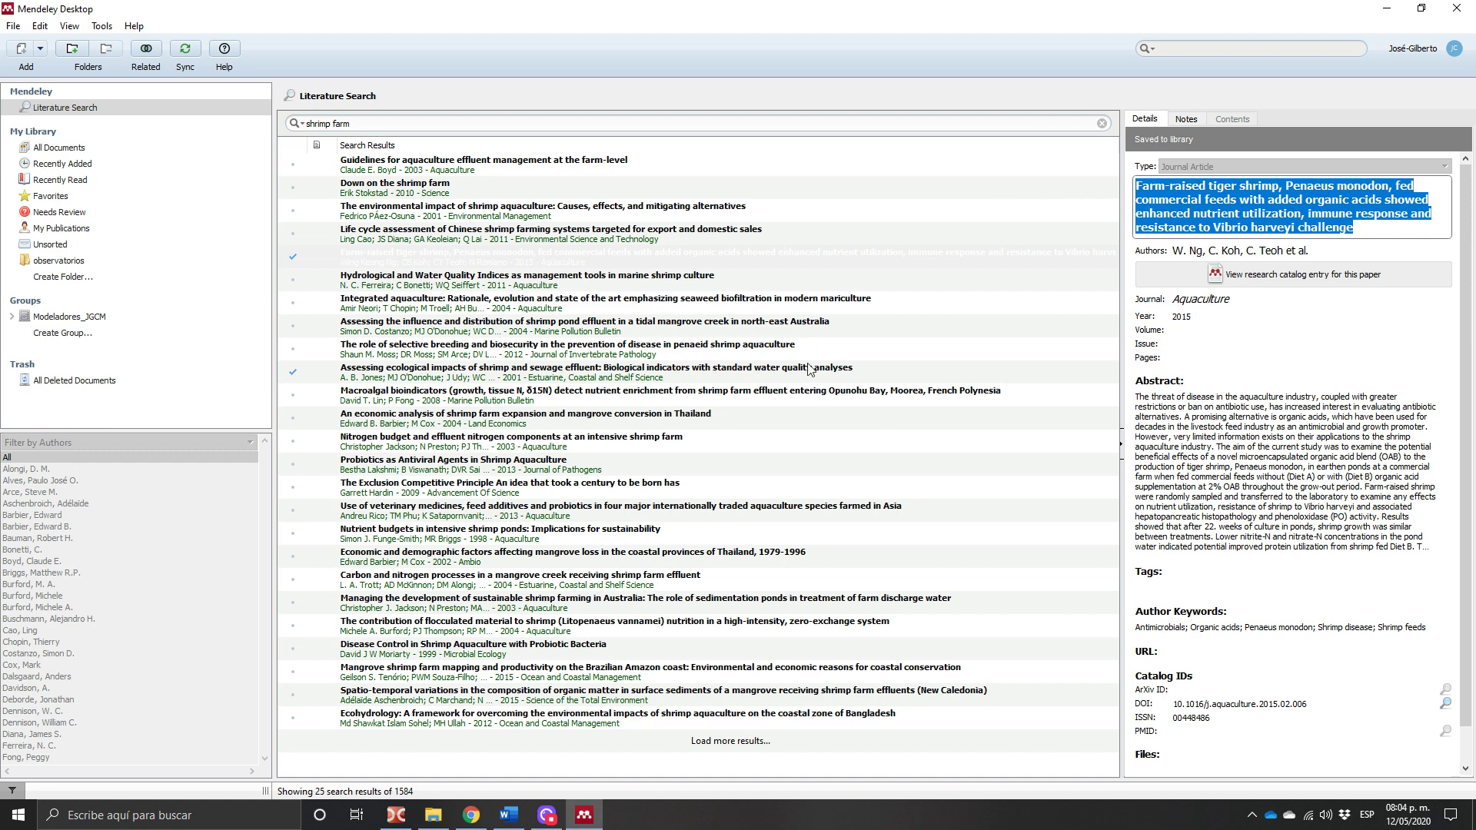
left_click(103, 143)
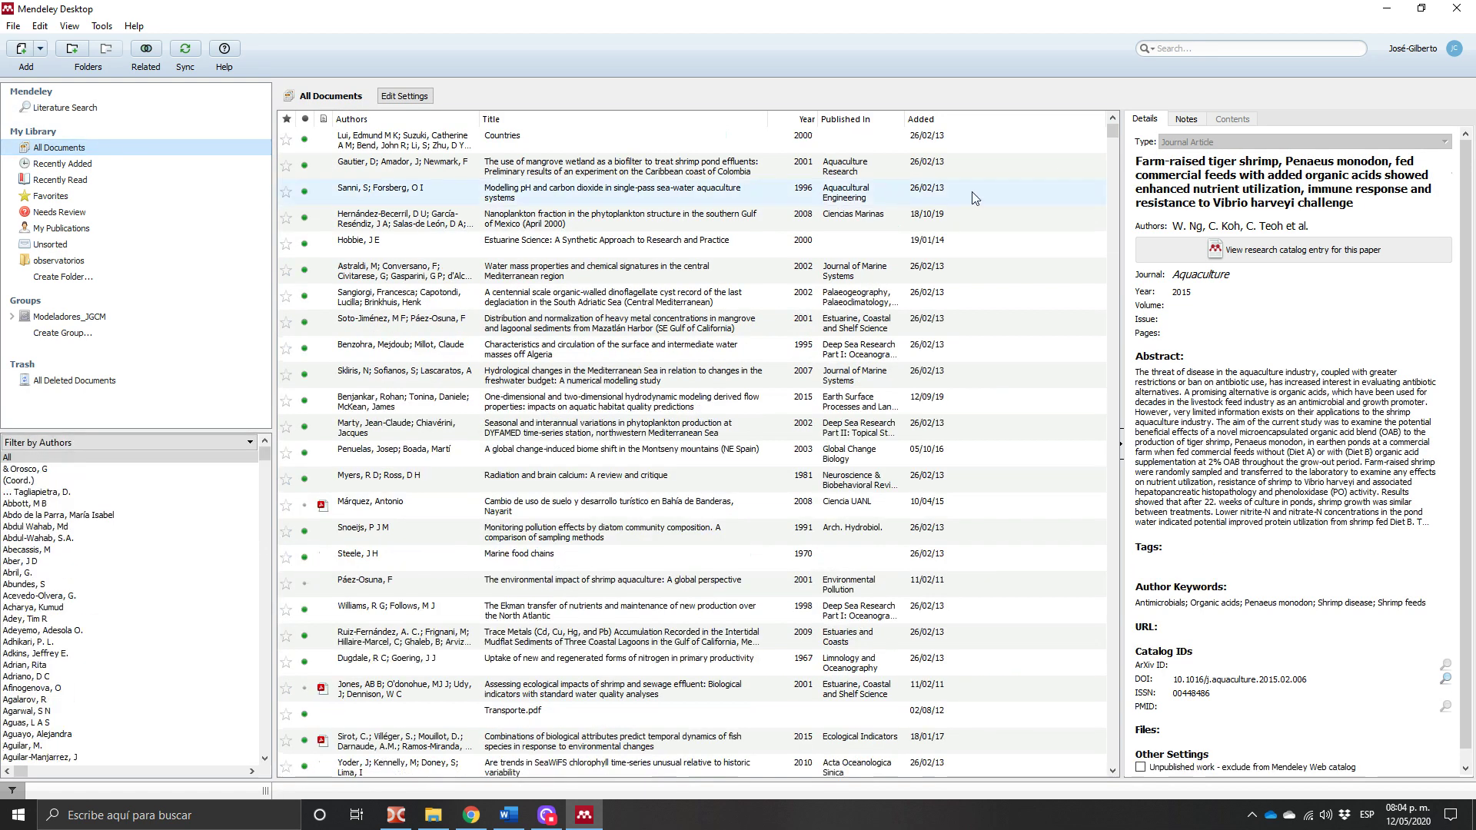
left_click(1219, 49)
type("shrimp g")
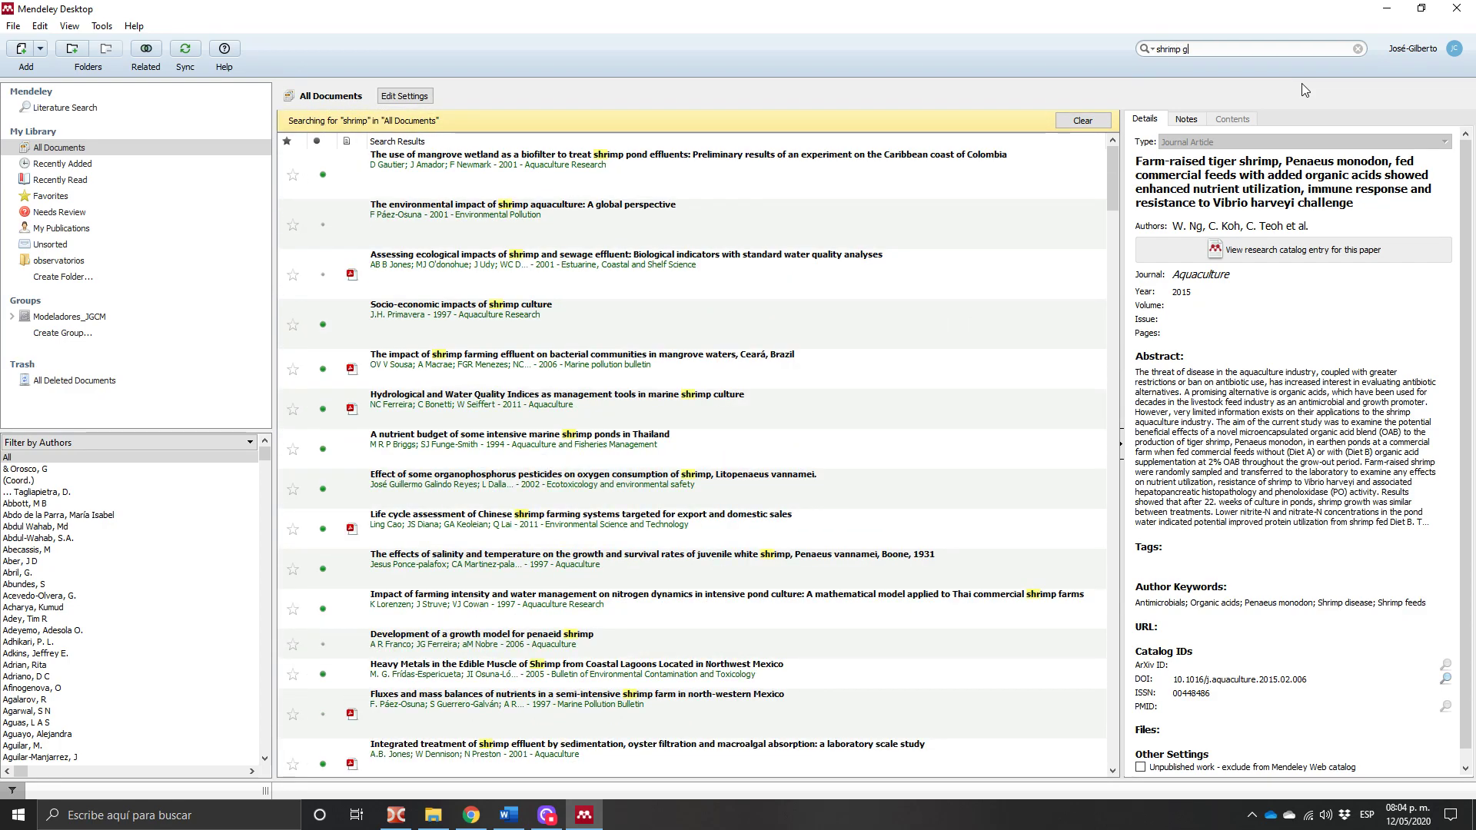
key("BackSpace")
type("farm")
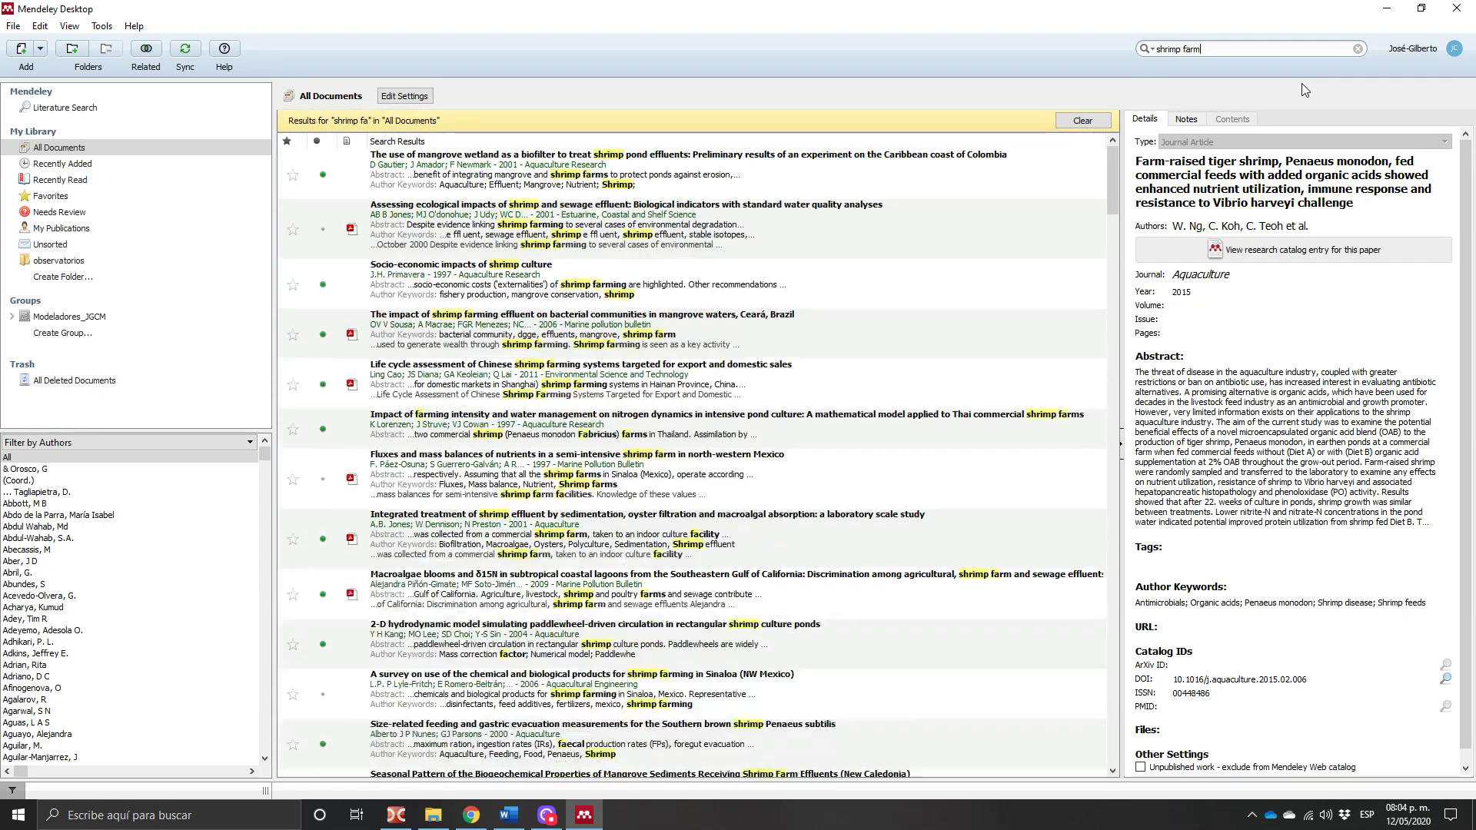
Narrow the "shrimp farm" search to Recently Added and show the saved tiger shrimp article's details
left_click(55, 165)
left_click(602, 177)
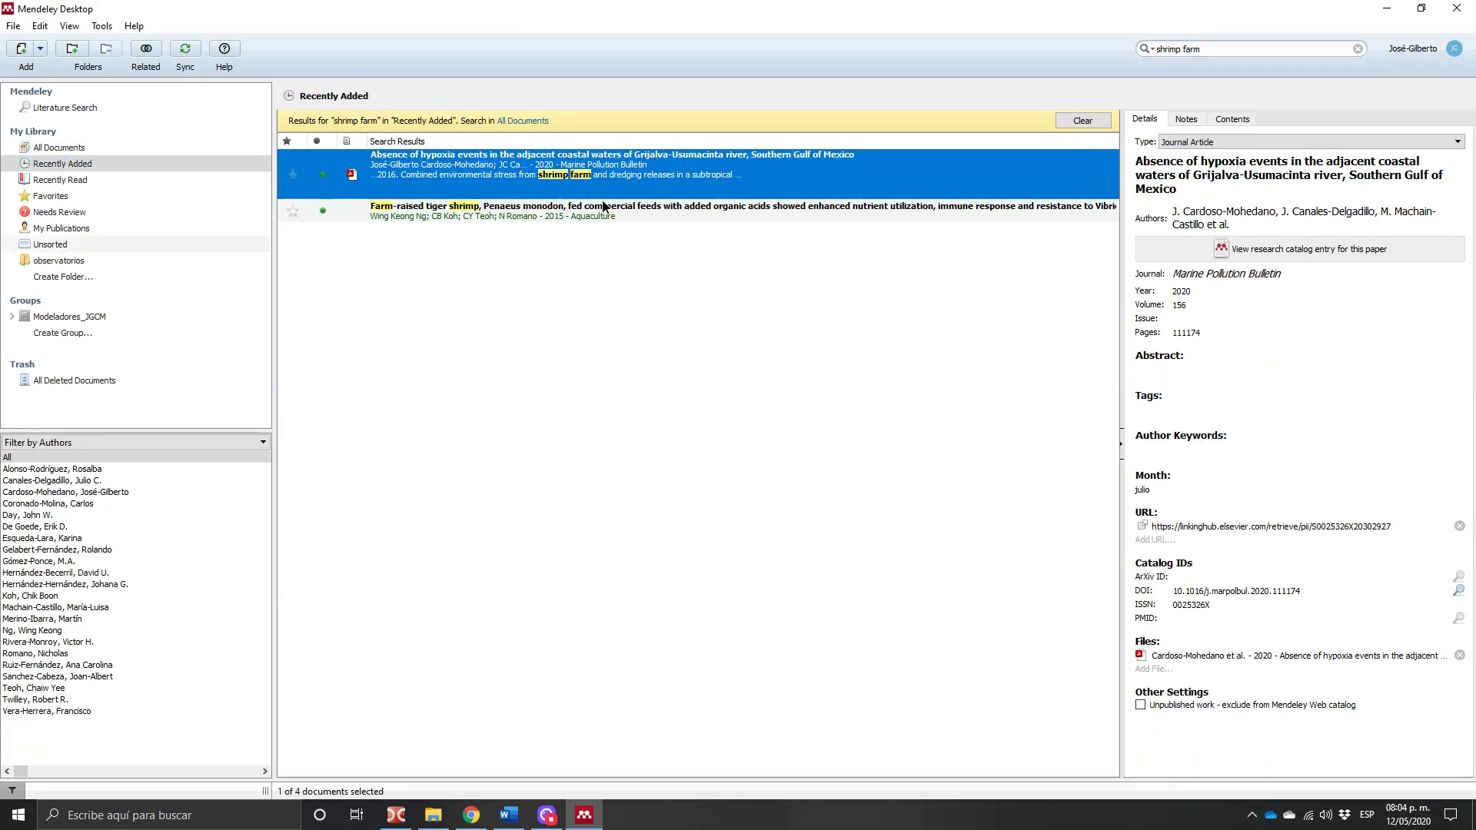
left_click(603, 204)
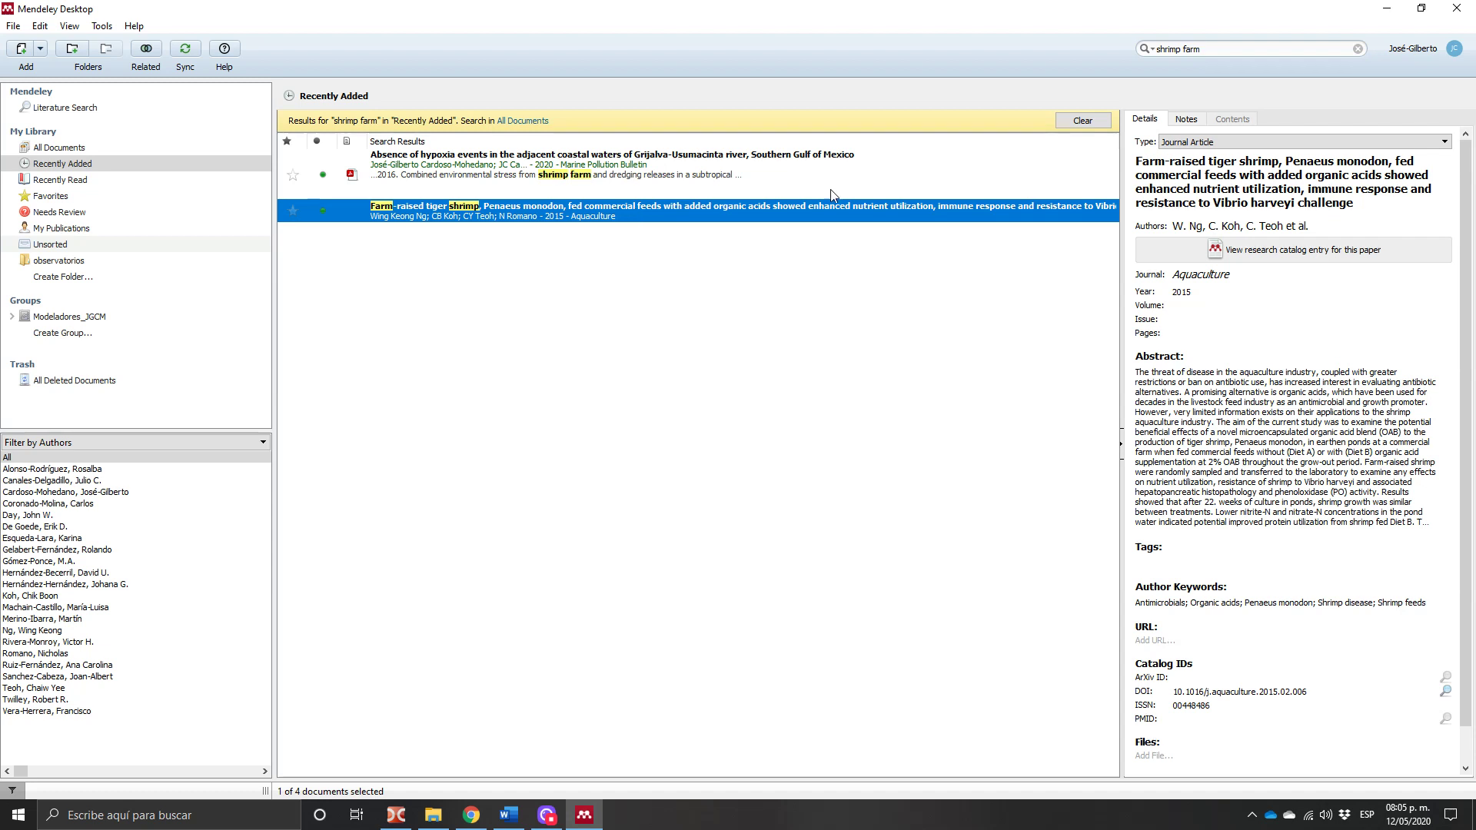
Search Recently Added and All Documents for the copied full title of the farm-raised tiger shrimp article
left_click(1191, 43)
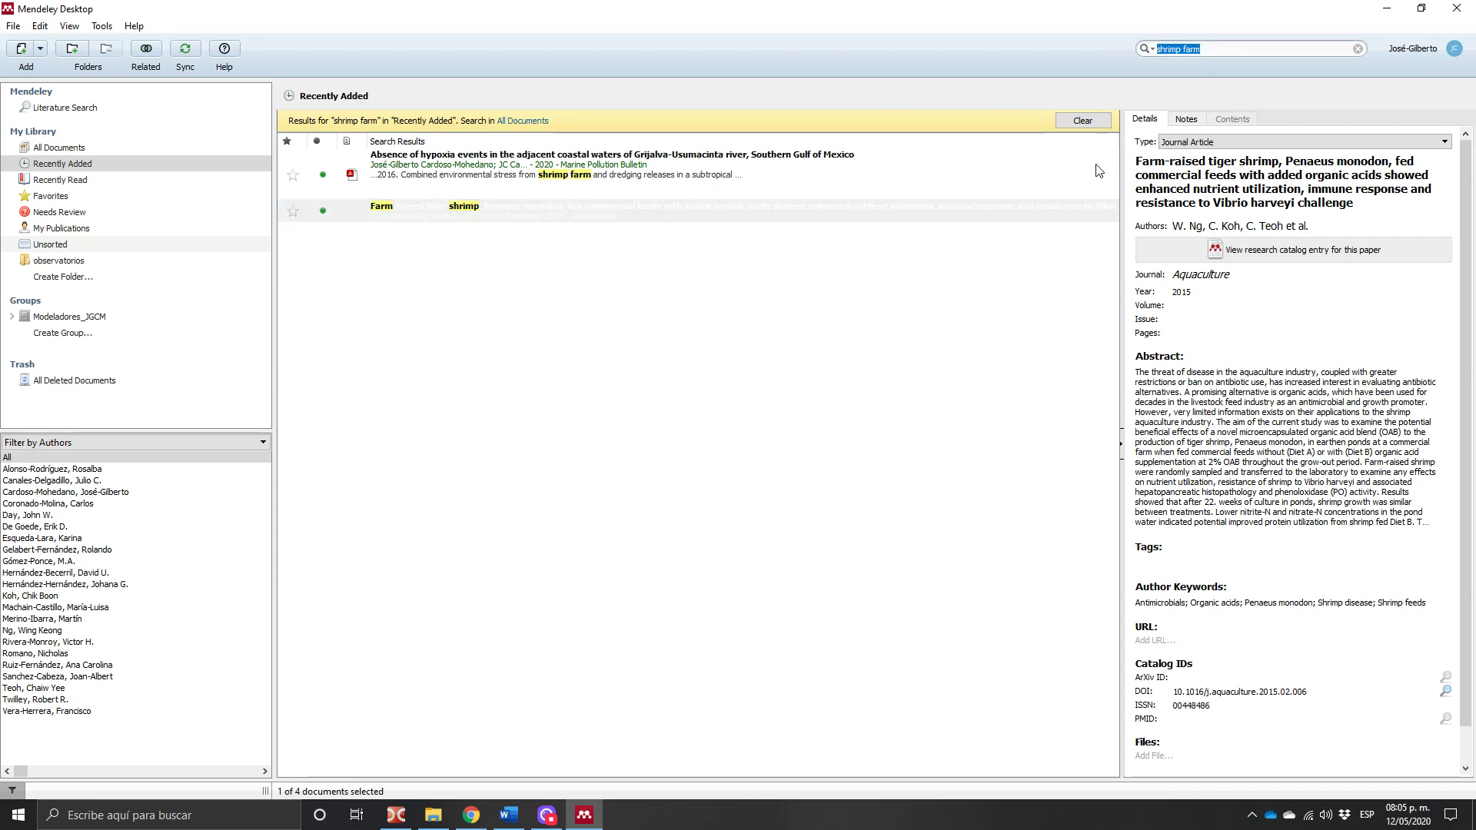
key("ctrl+v")
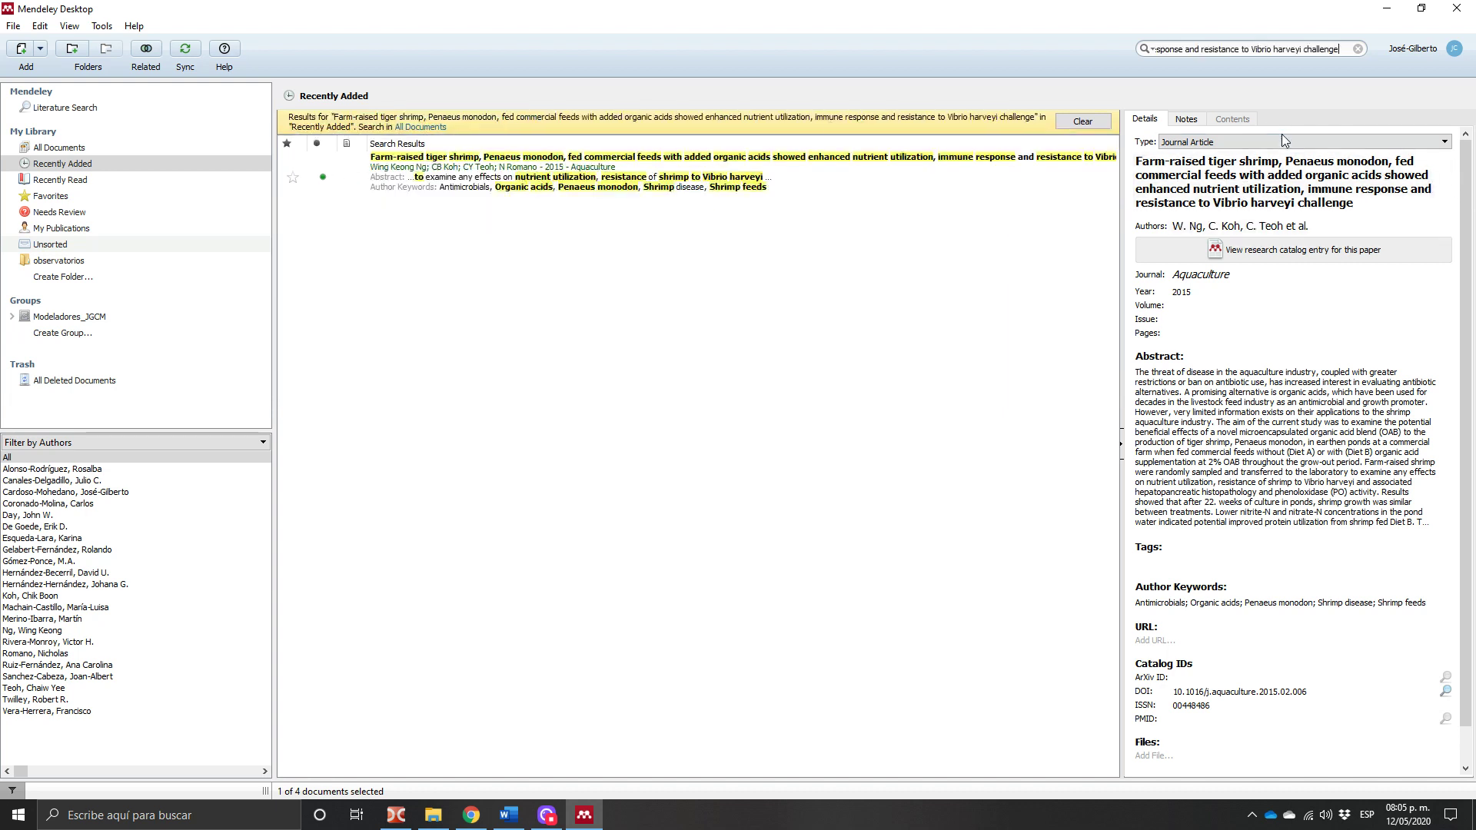
left_click(172, 149)
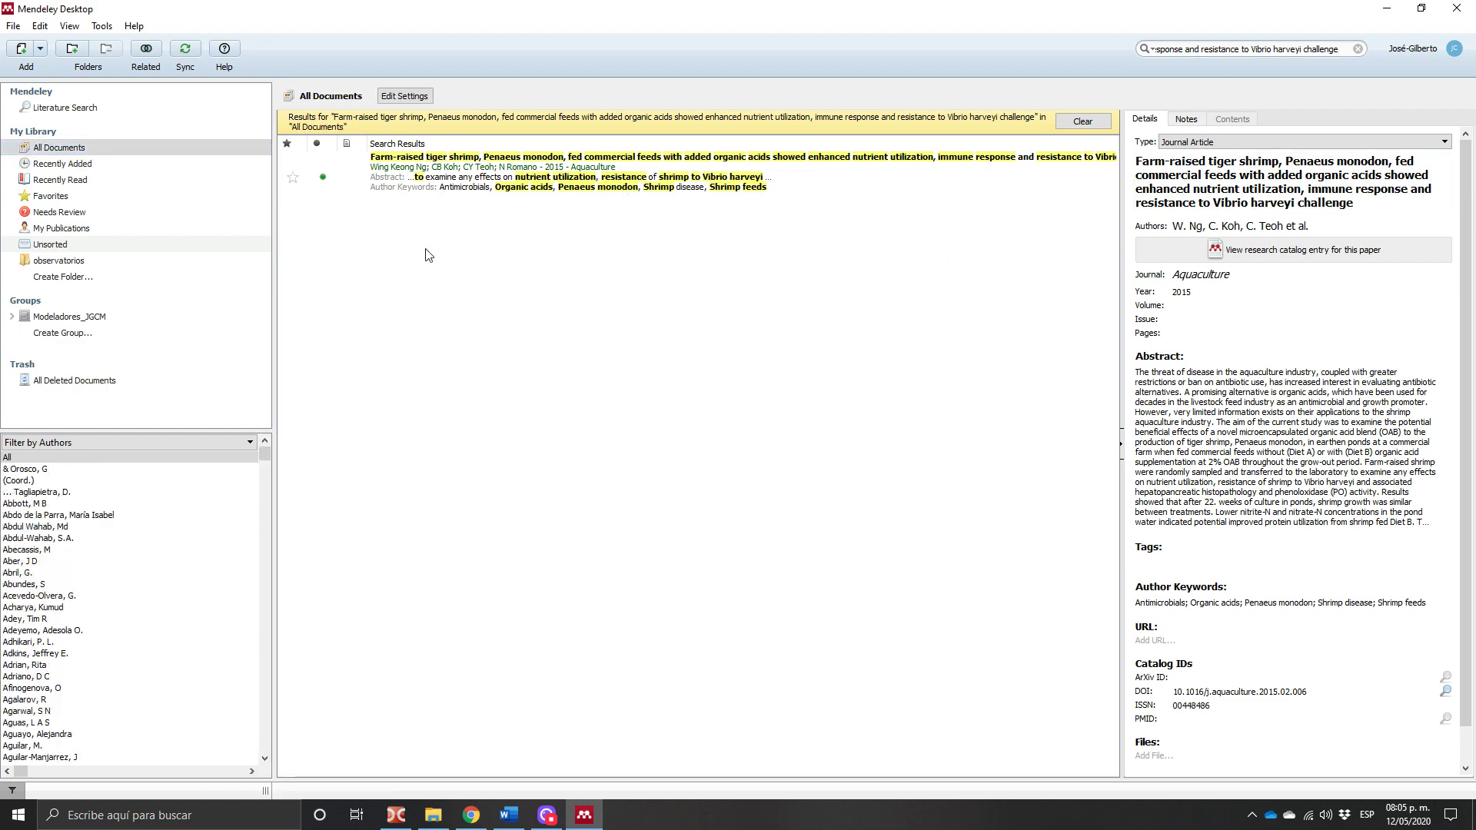
left_click(108, 164)
left_click(101, 153)
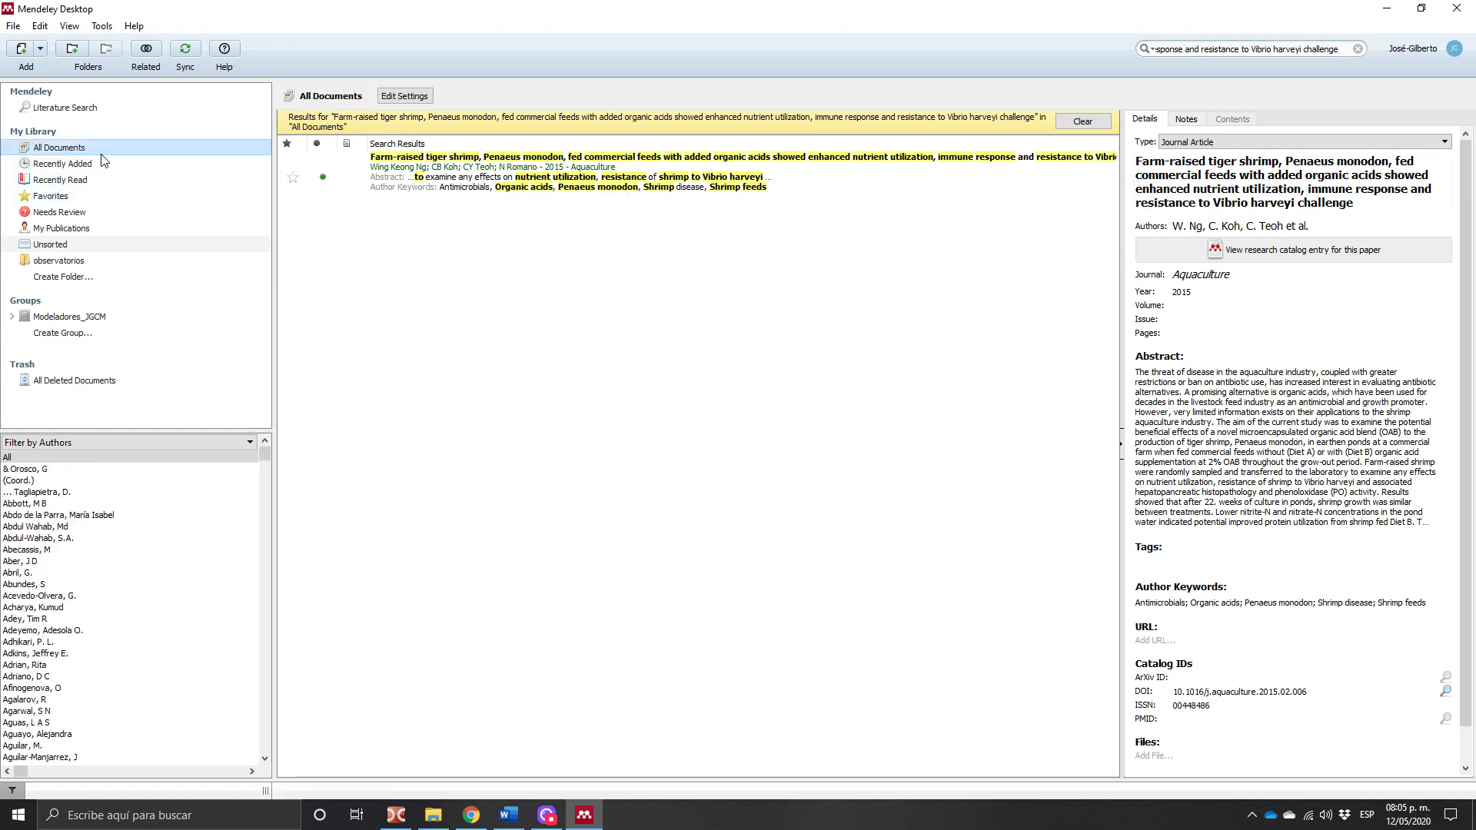
Open the Literature Search and clear its "shrimp farm" query
left_click(101, 110)
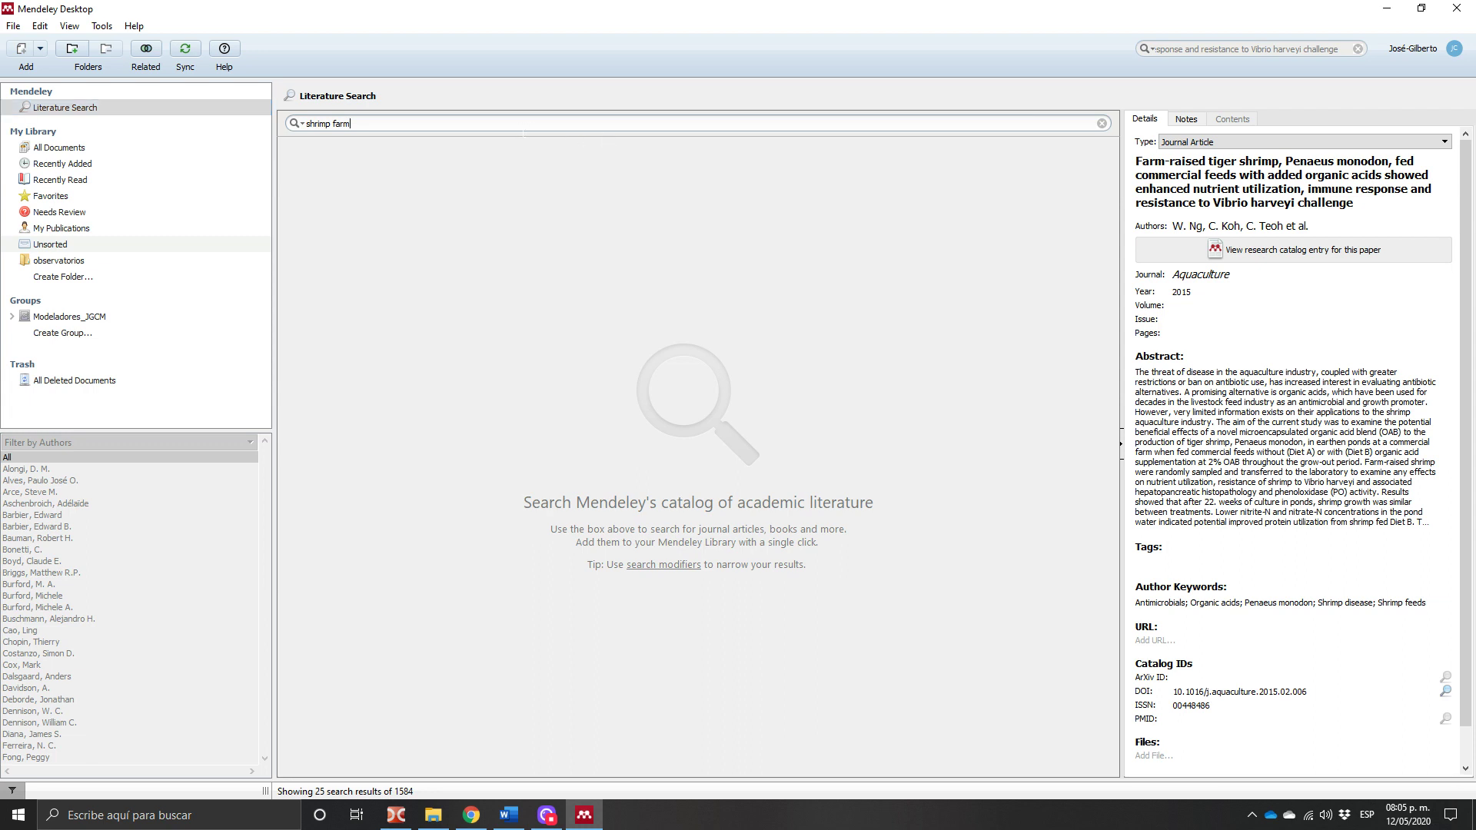
left_click(80, 107)
key("BackSpace")
left_click(99, 109)
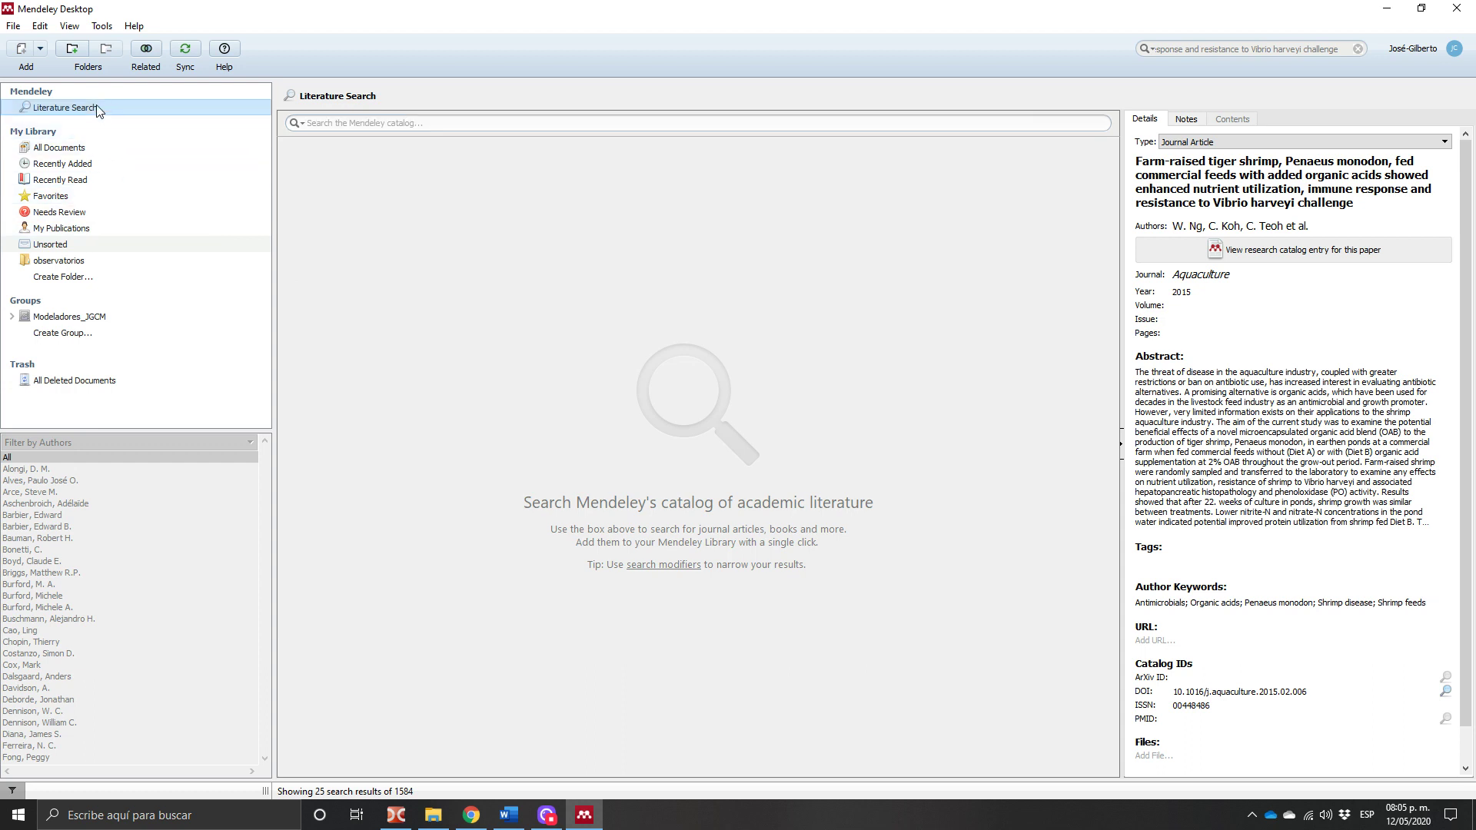
Return to All Documents and add the PDF of the 2020 Grijalva-Usumacinta hypoxia article from the Todos folder
left_click(14, 25)
left_click(15, 25)
left_click(61, 164)
left_click(60, 147)
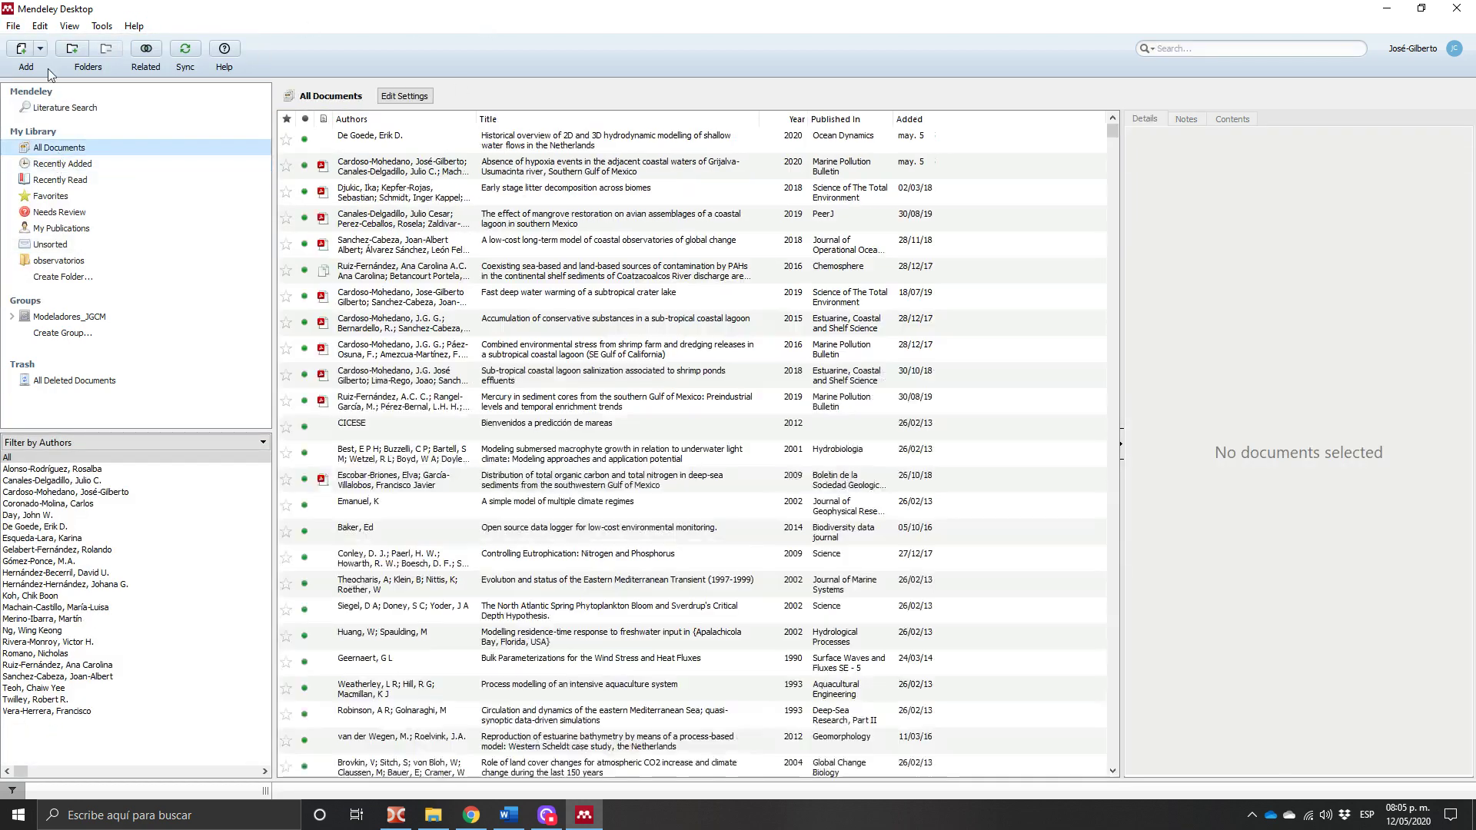
left_click(14, 26)
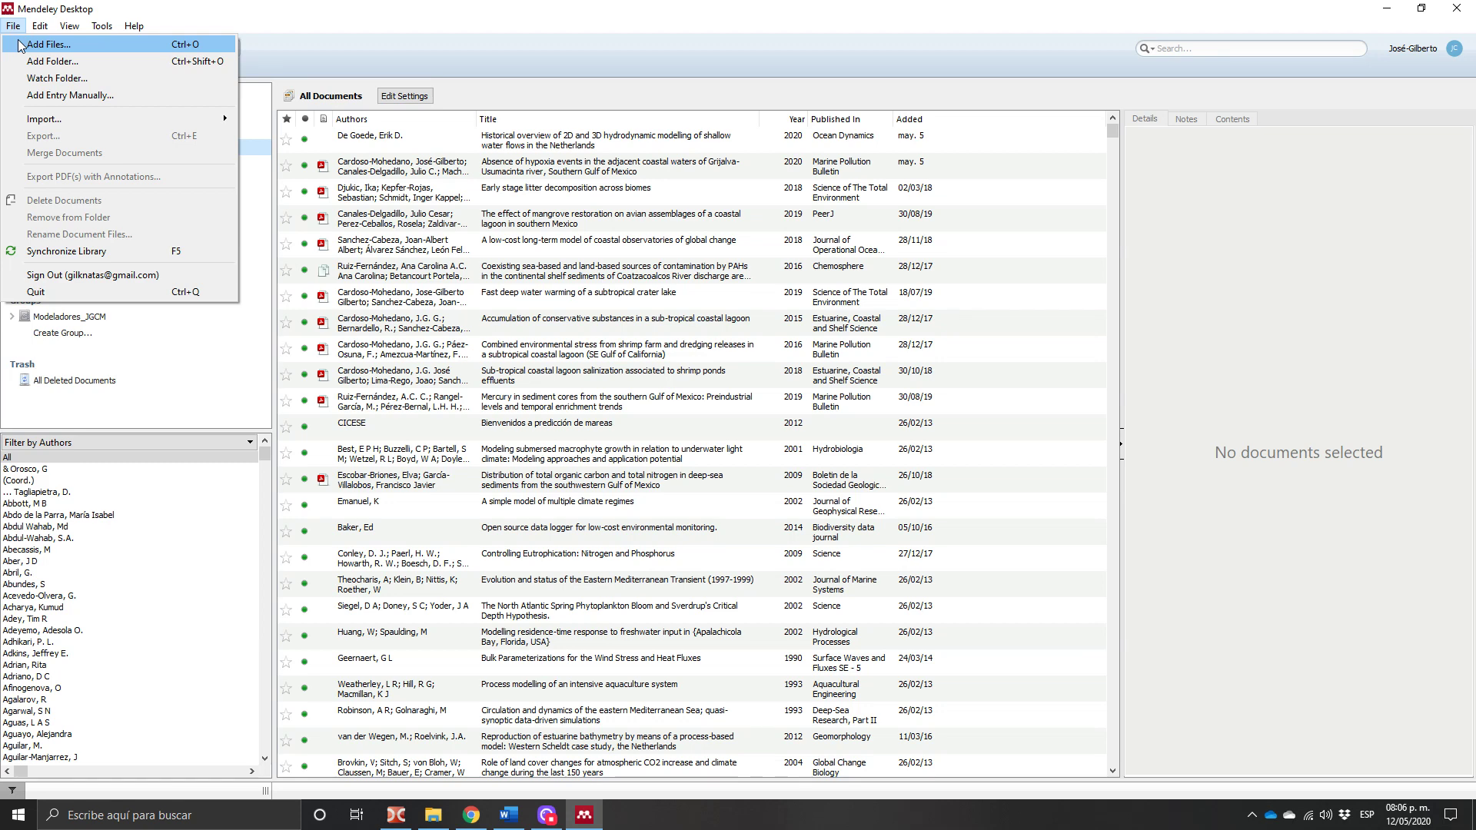
left_click(48, 45)
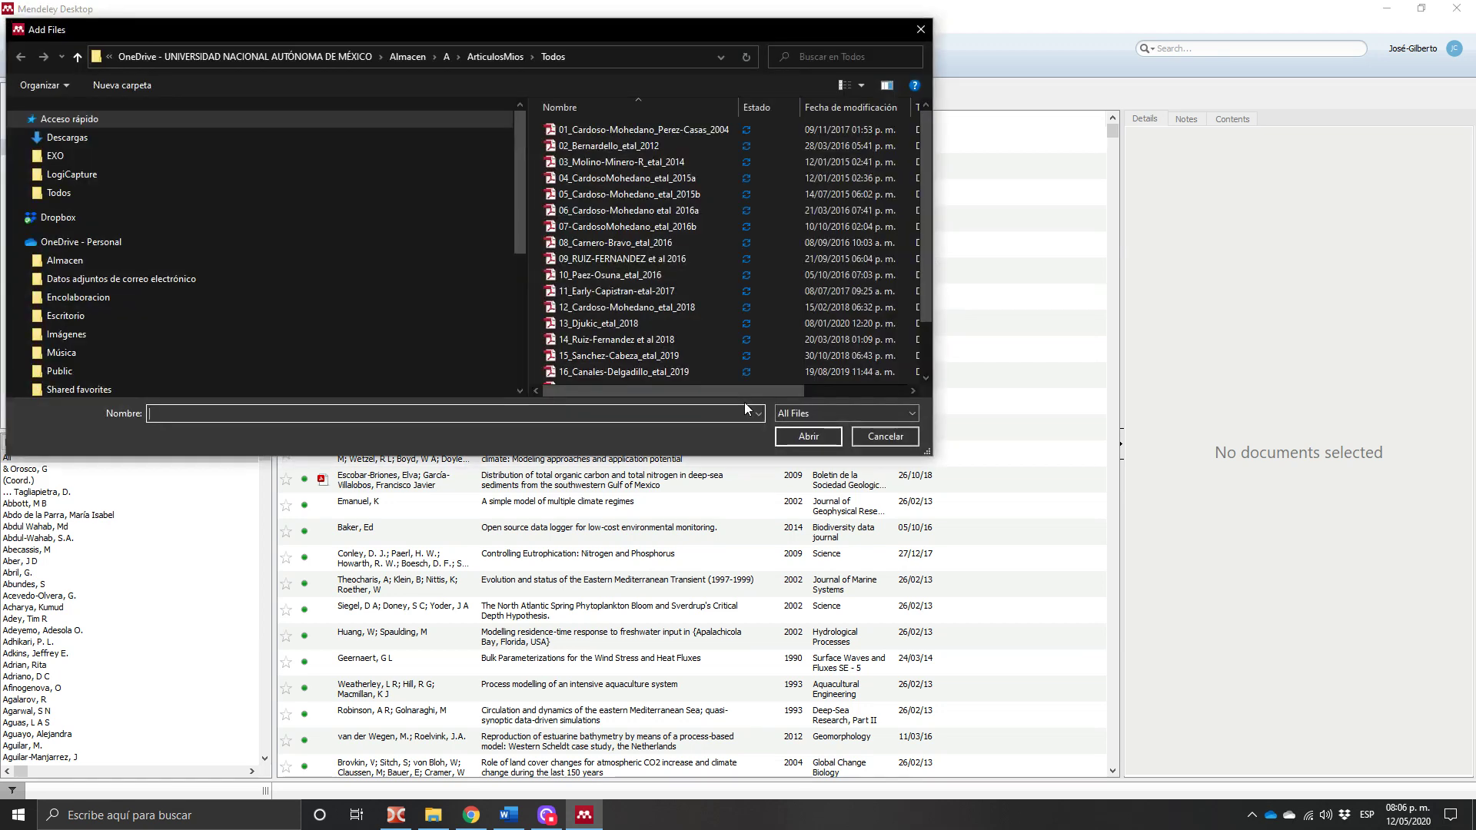
double_click(662, 362)
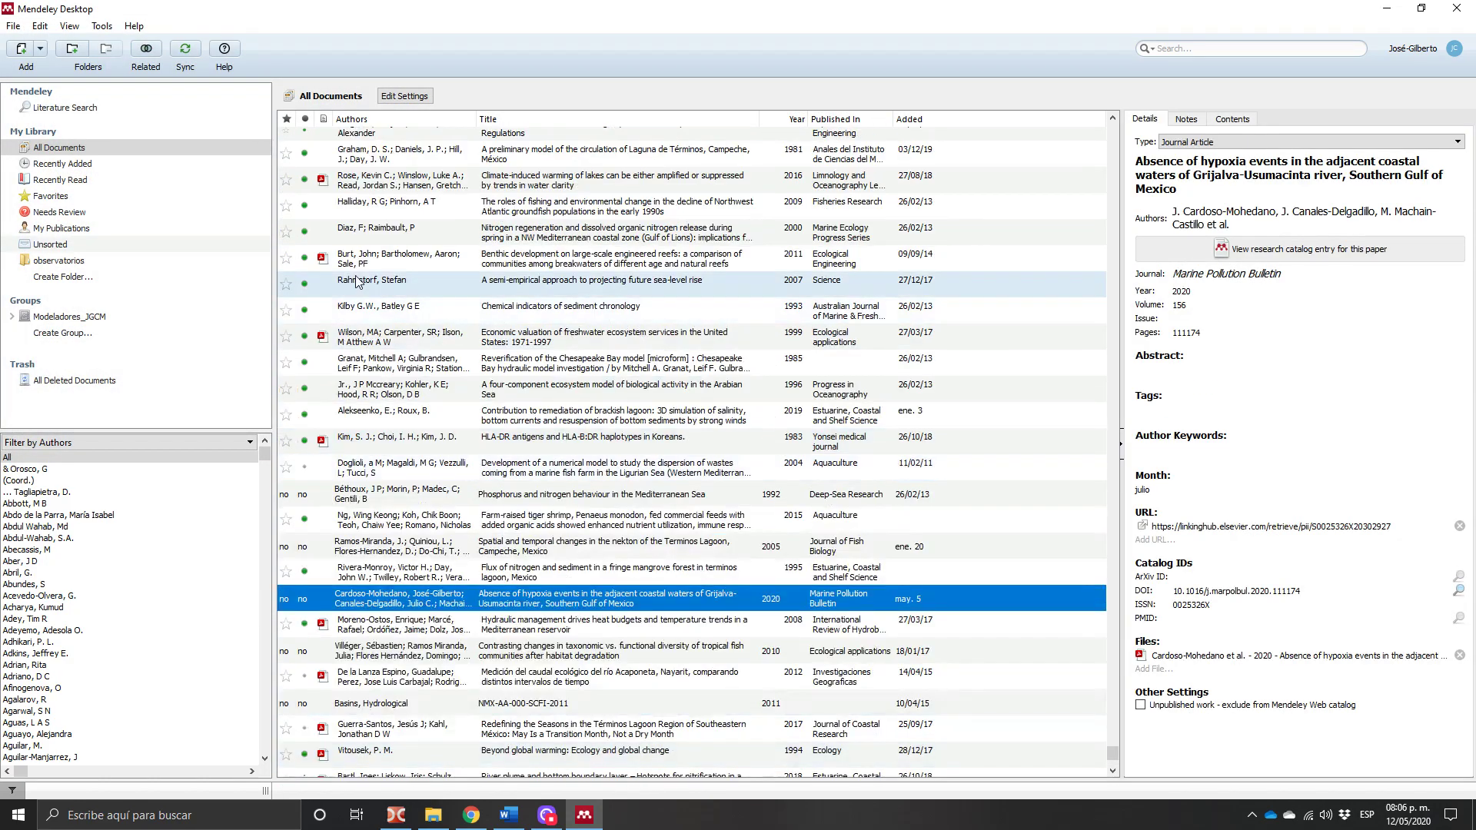
Show the details of the added Grijalva-Usumacinta hypoxia article in Recently Added, and widen the details pane
left_click(76, 171)
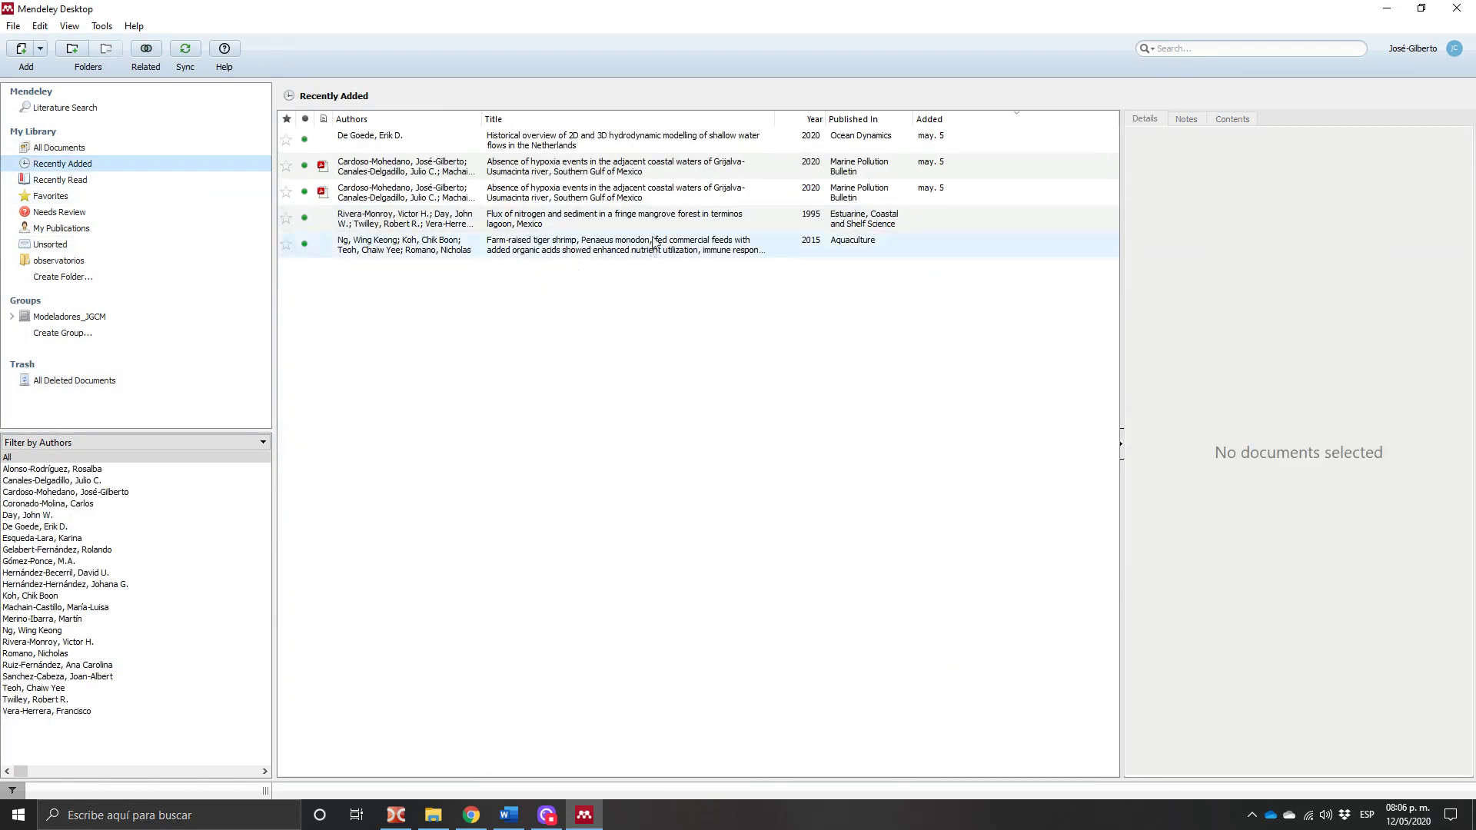
left_click(695, 176)
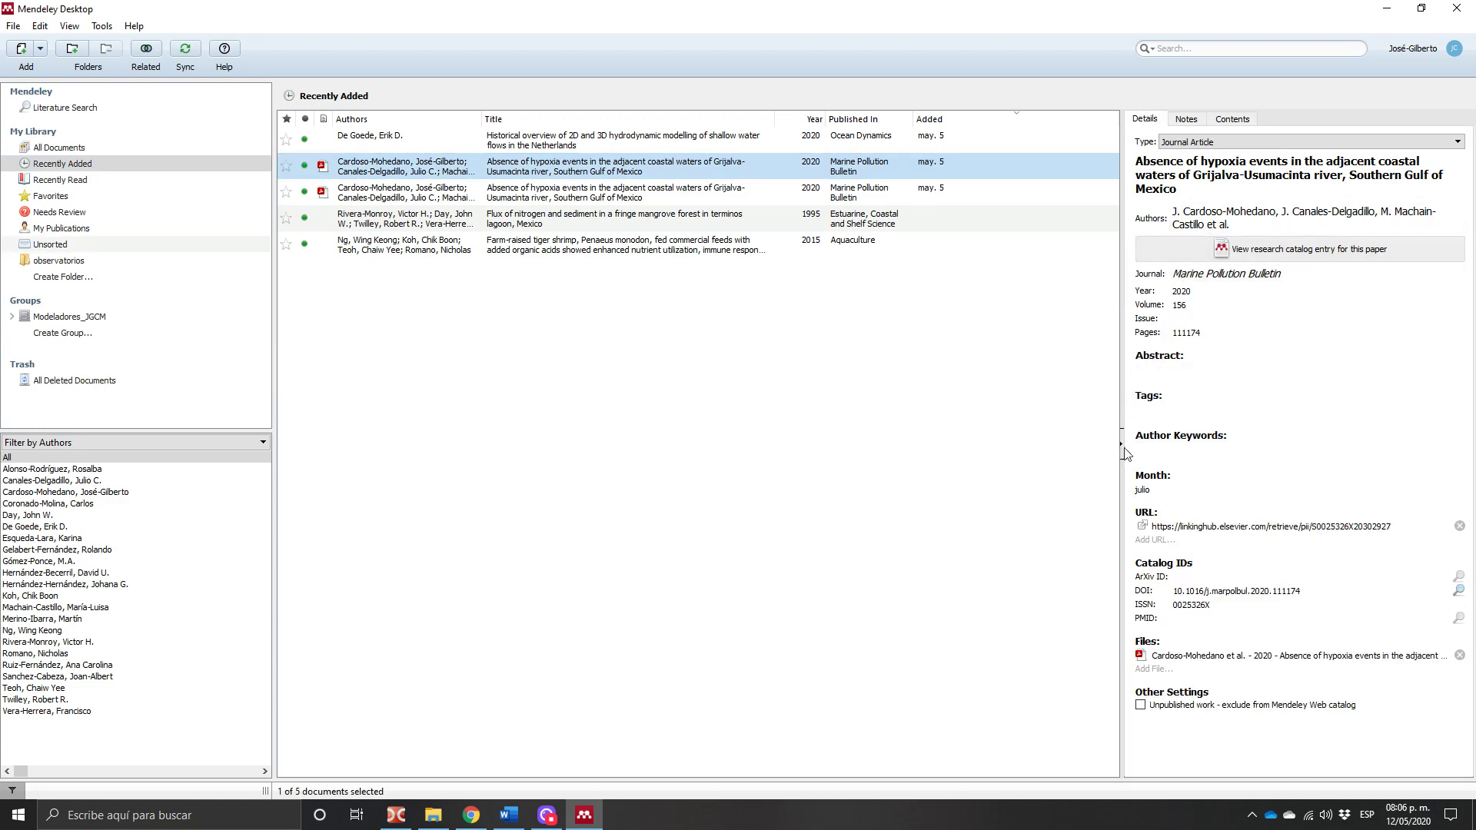
left_click_drag(1119, 457, 846, 452)
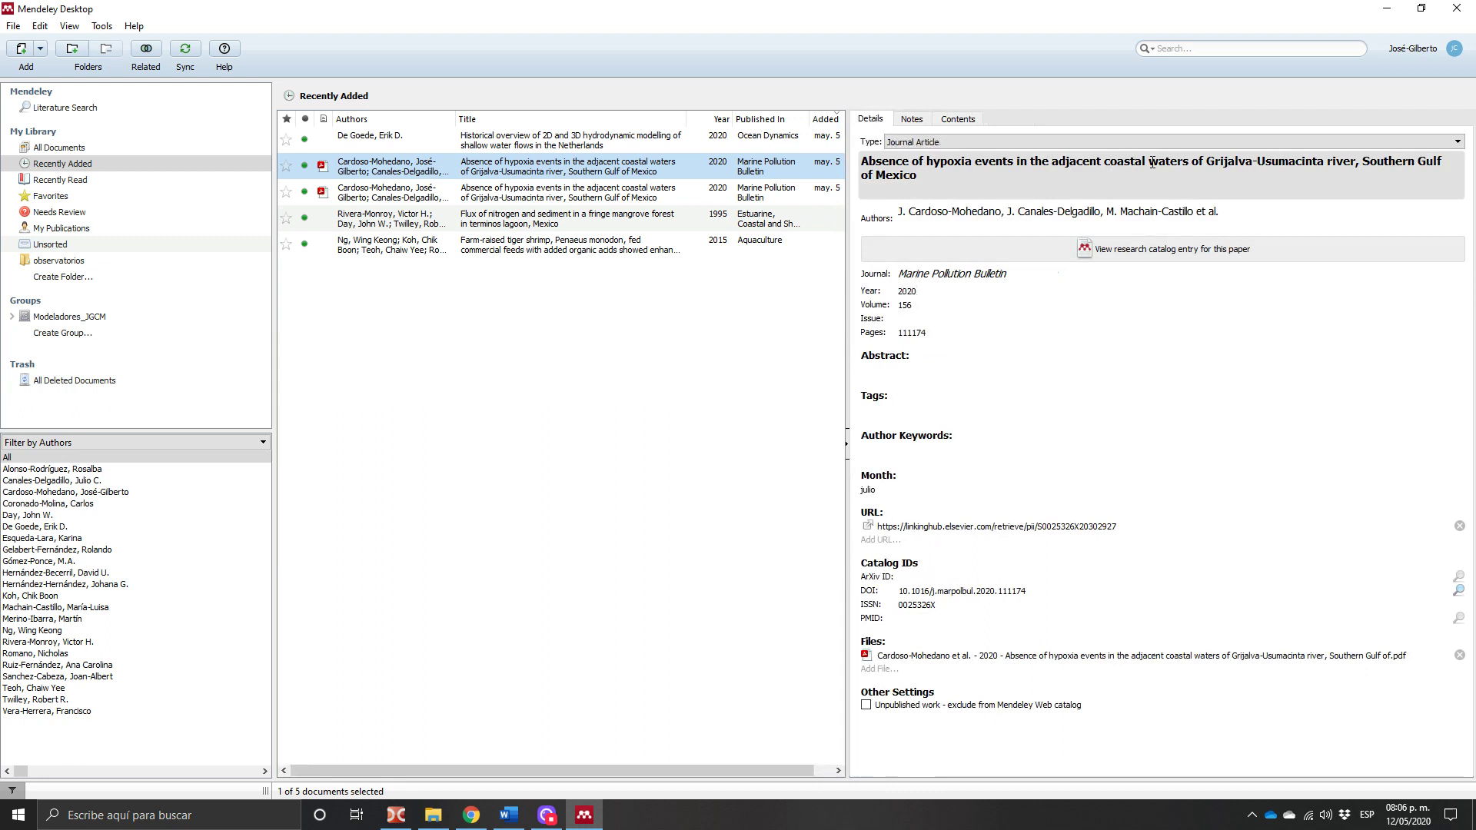
Examine the hypoxia article's title, authors and volume, then narrow the details pane and deselect the article
left_click(1199, 163)
left_click_drag(1198, 164, 1215, 164)
left_click_drag(1324, 163, 1208, 156)
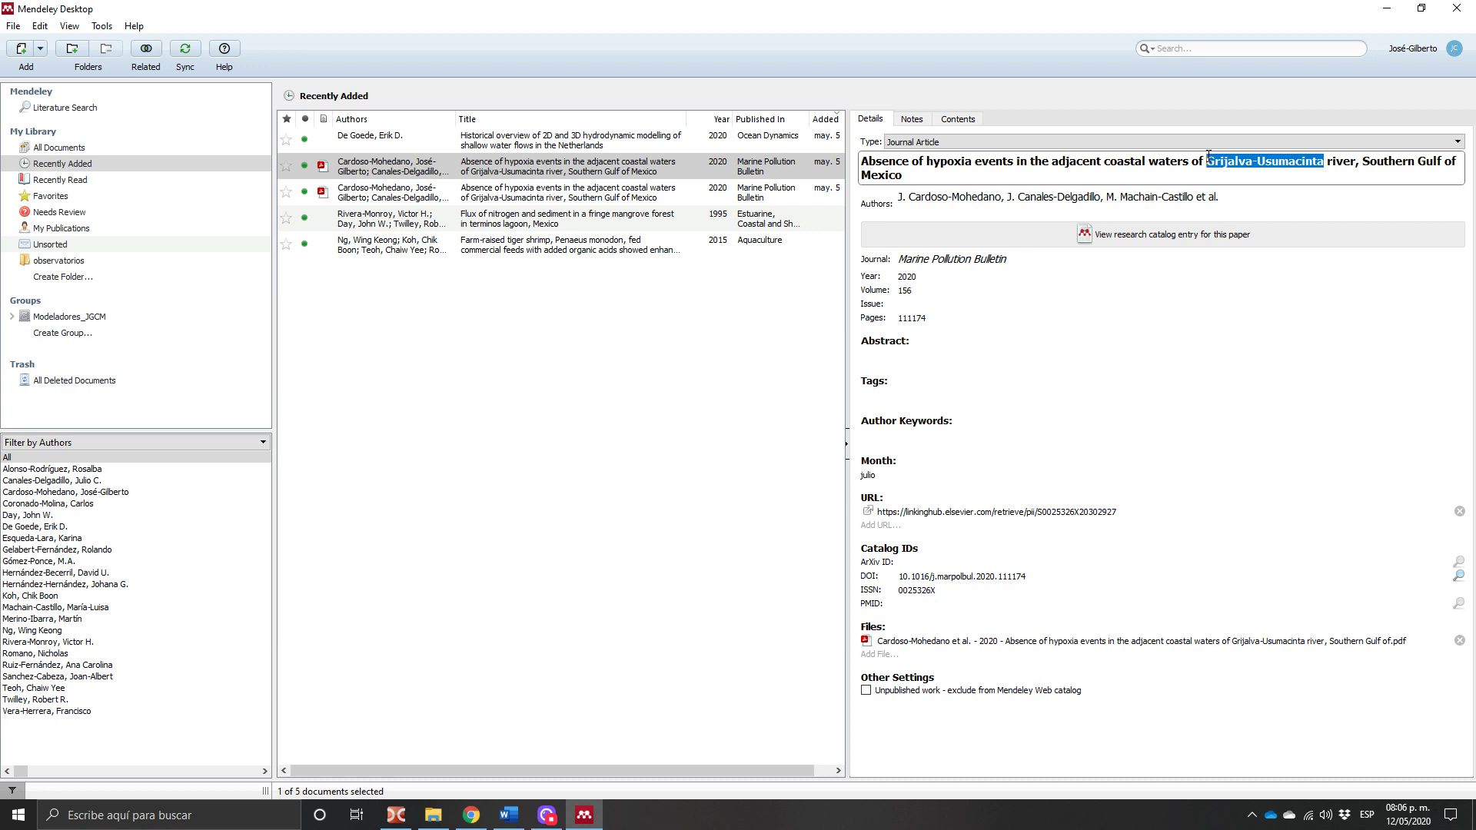
left_click(1197, 162)
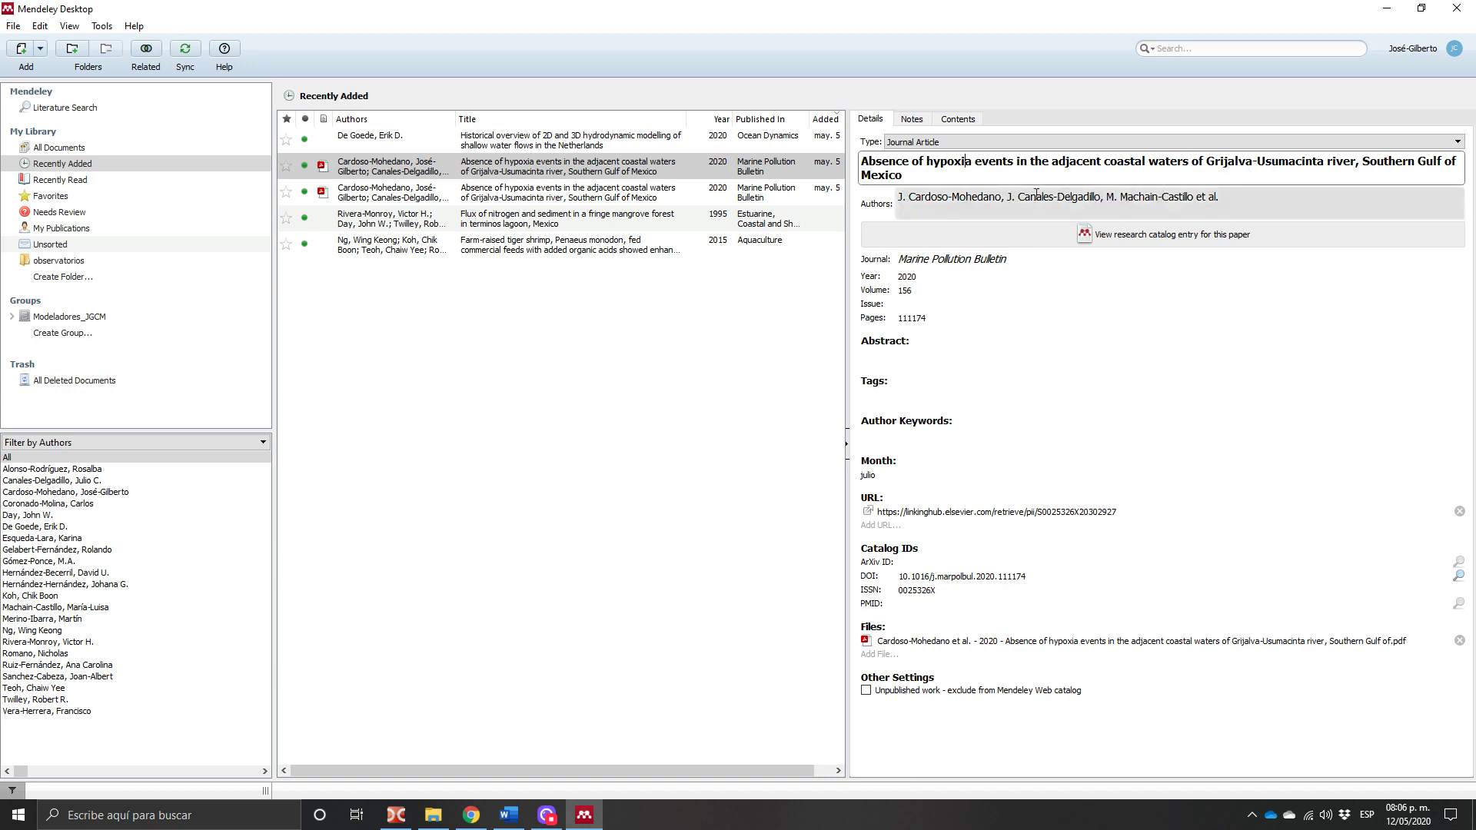
left_click(1258, 199)
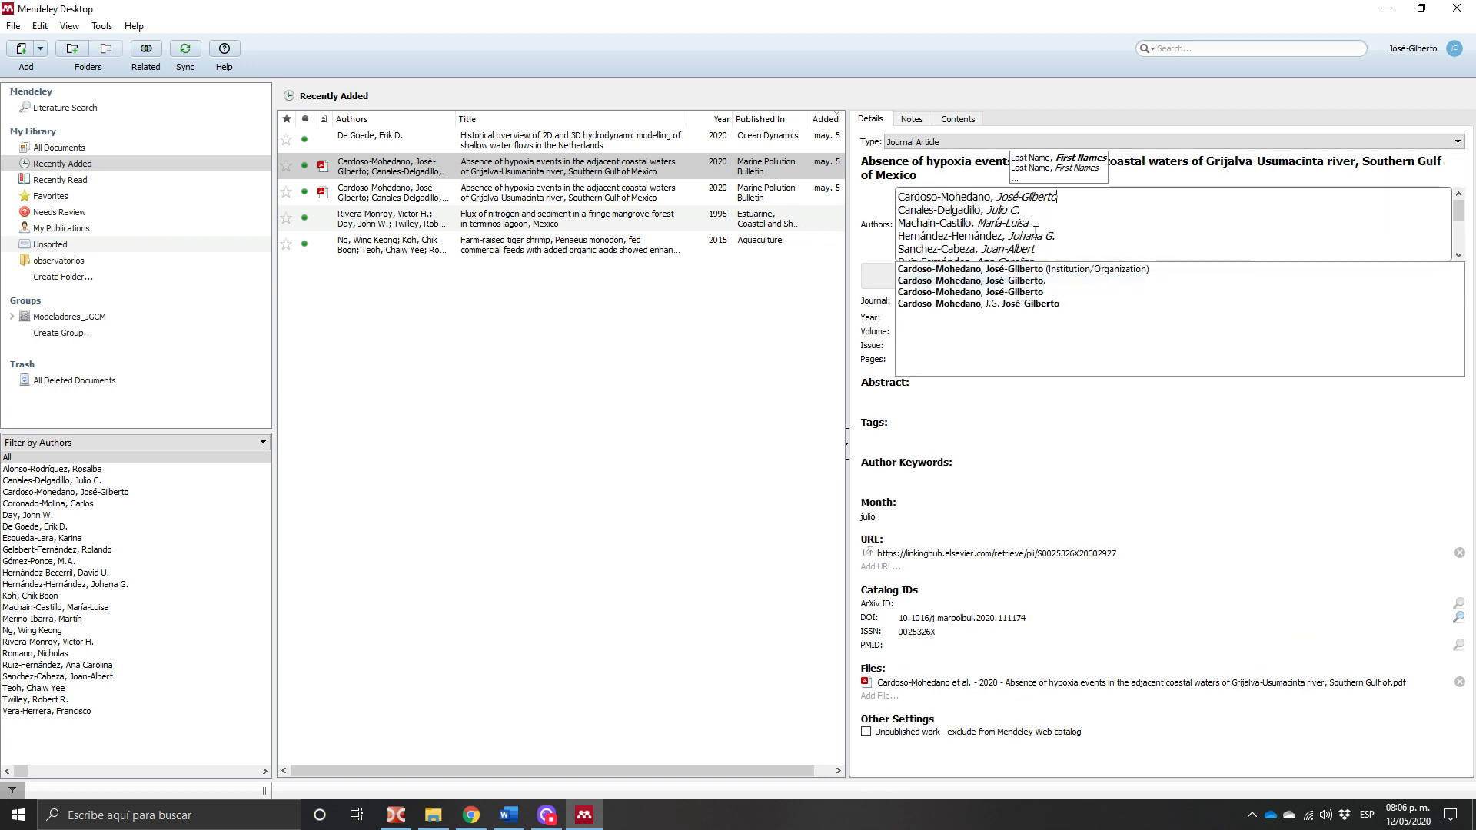
left_click(965, 328)
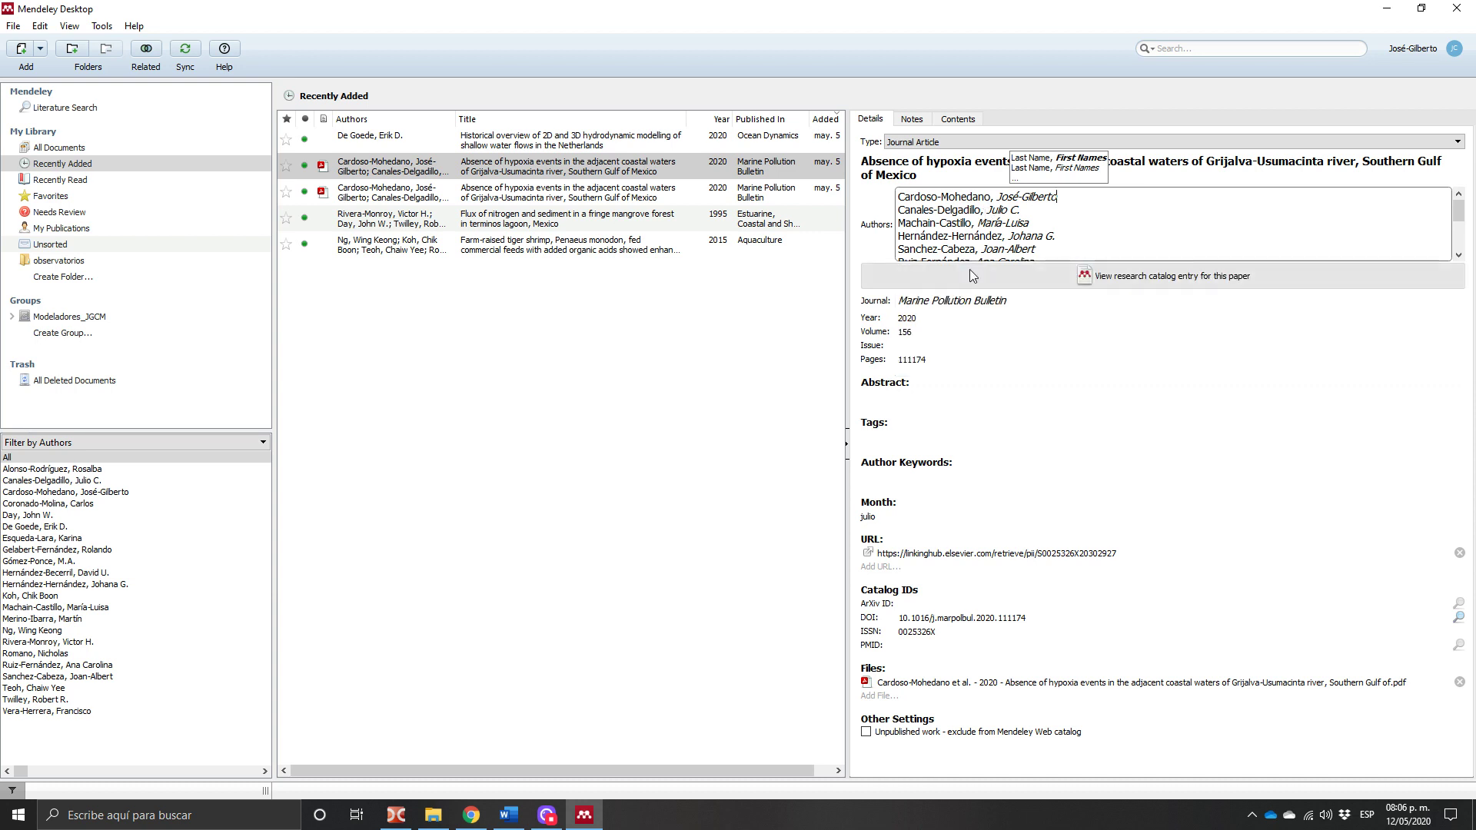
left_click(965, 328)
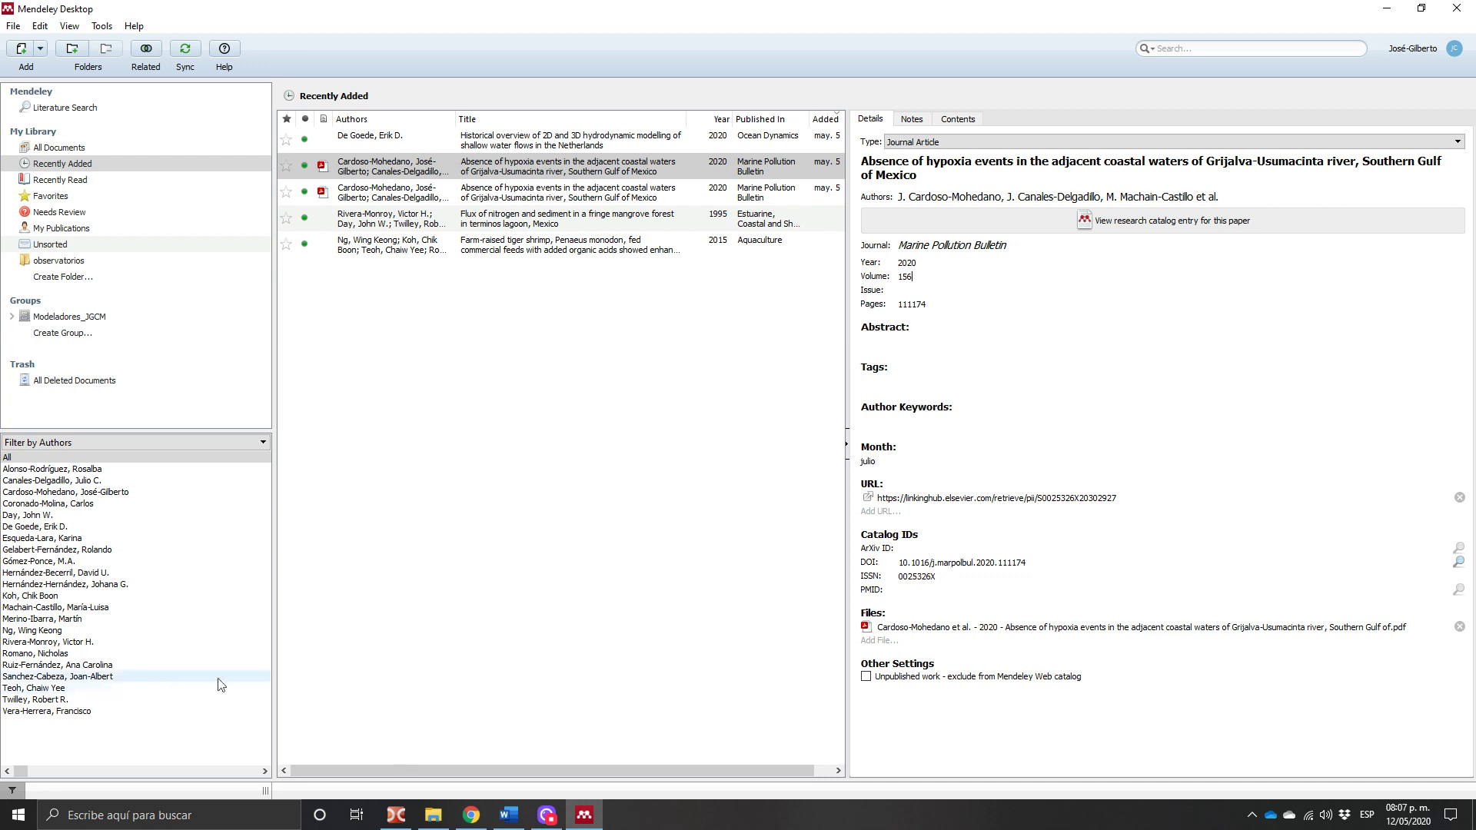
left_click_drag(847, 487, 975, 487)
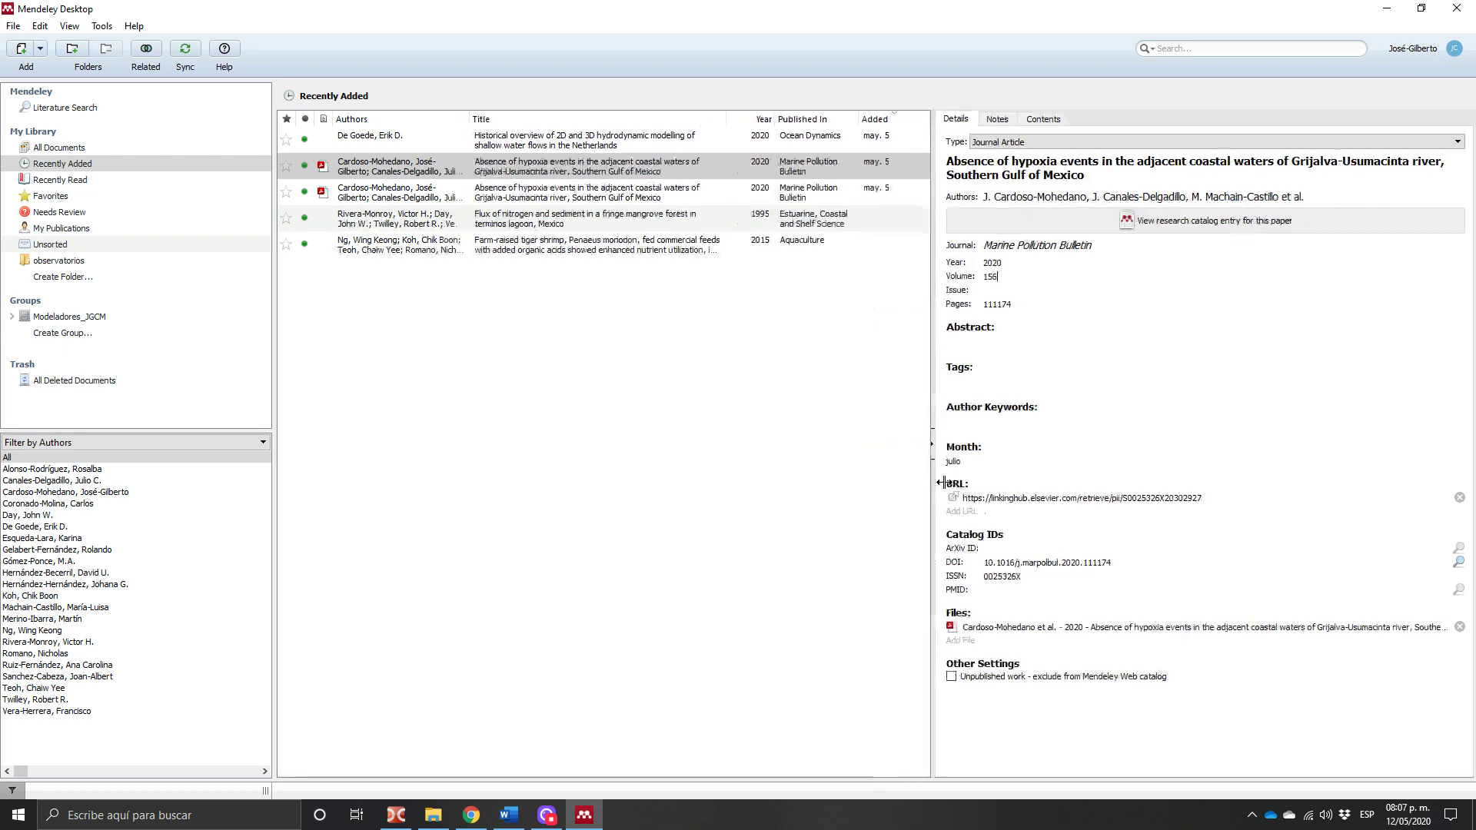
left_click(637, 487)
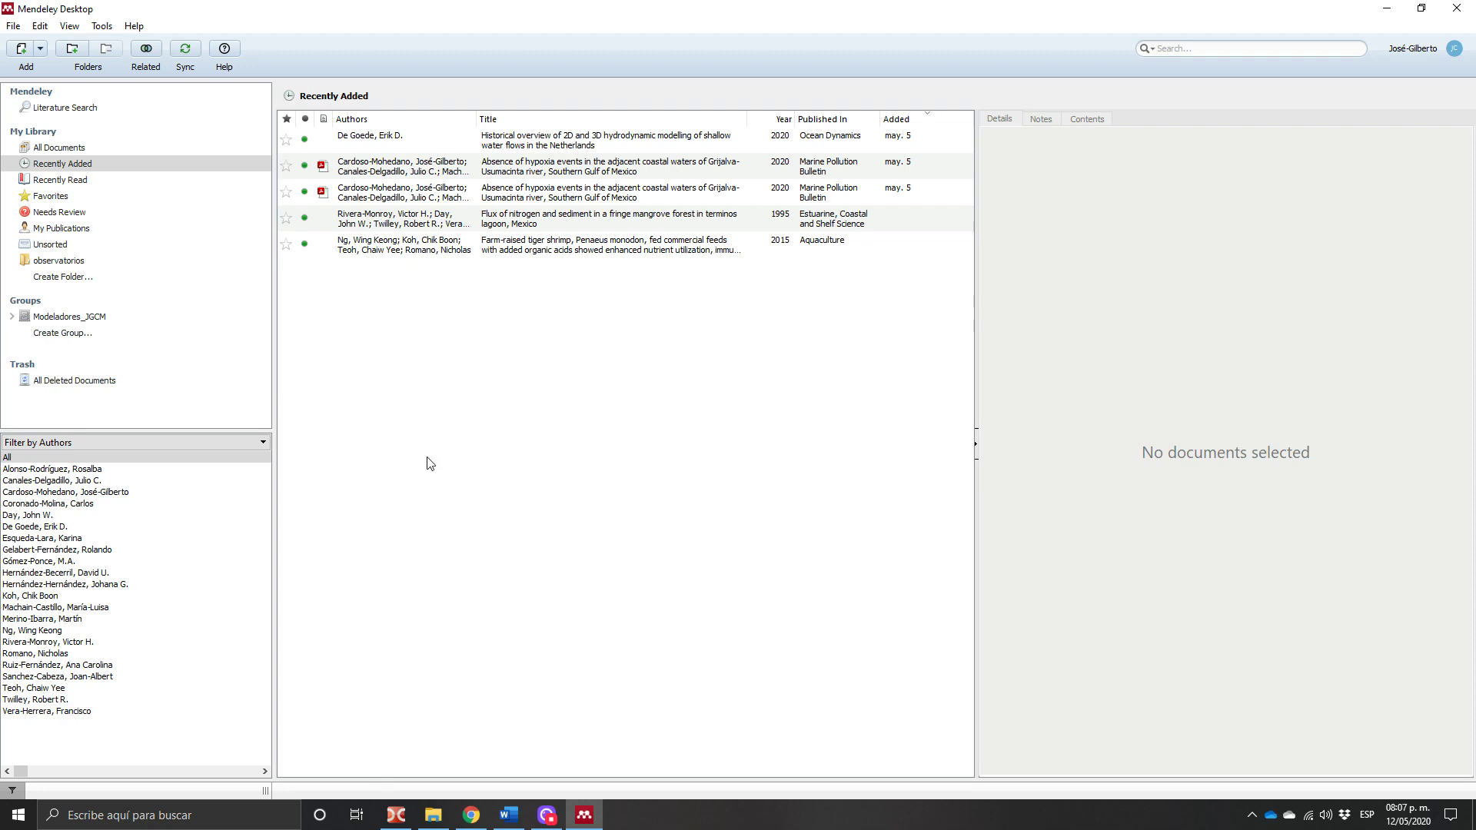
Switch to Chrome and examine the highlights, abstract, keywords, map and text of the hypoxia article on ScienceDirect
left_click(471, 815)
left_click(342, 10)
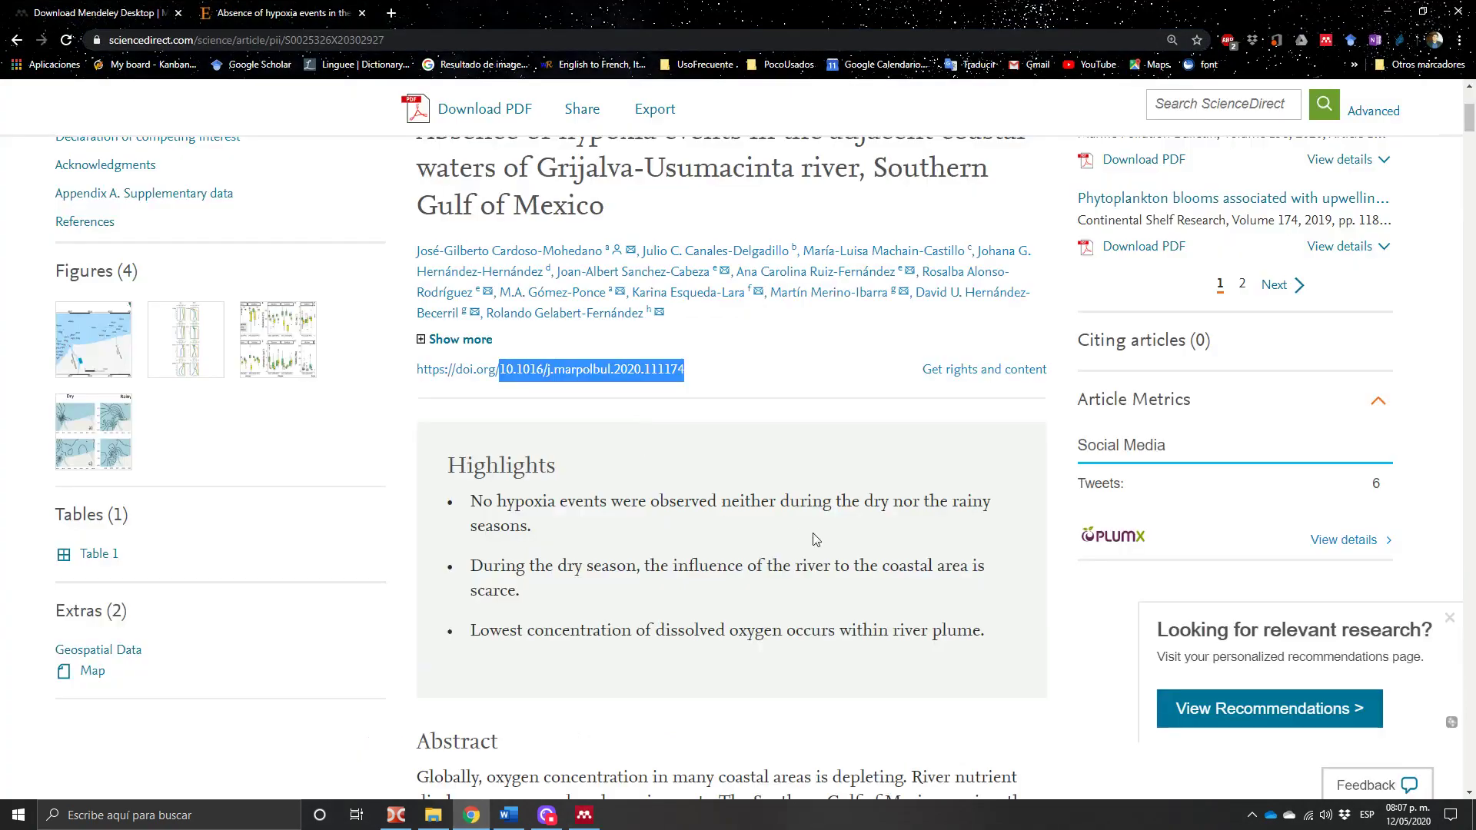
scroll(815, 536, "down", 14)
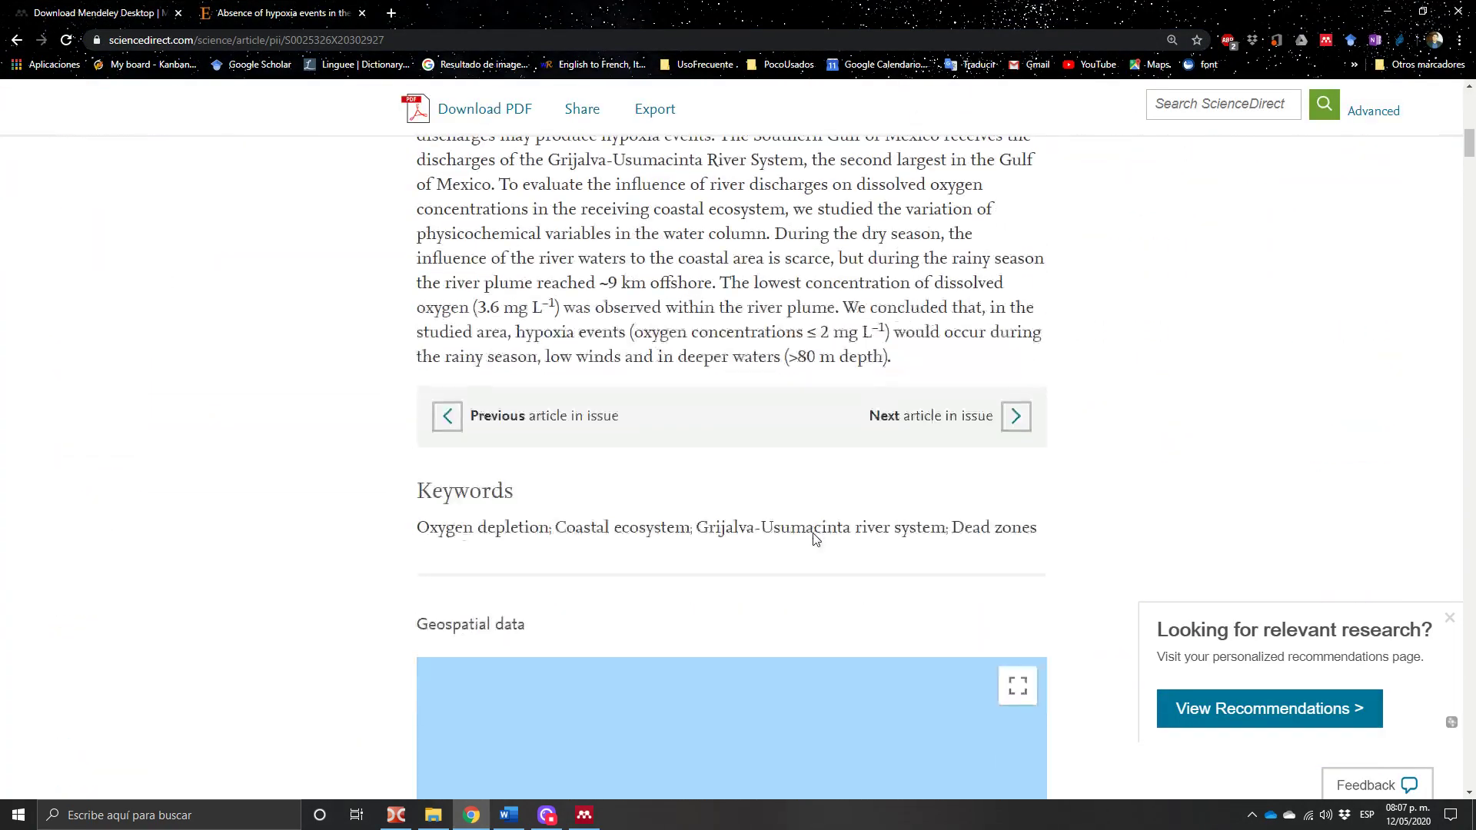
scroll(813, 533, "up", 3)
scroll(813, 533, "up", 12)
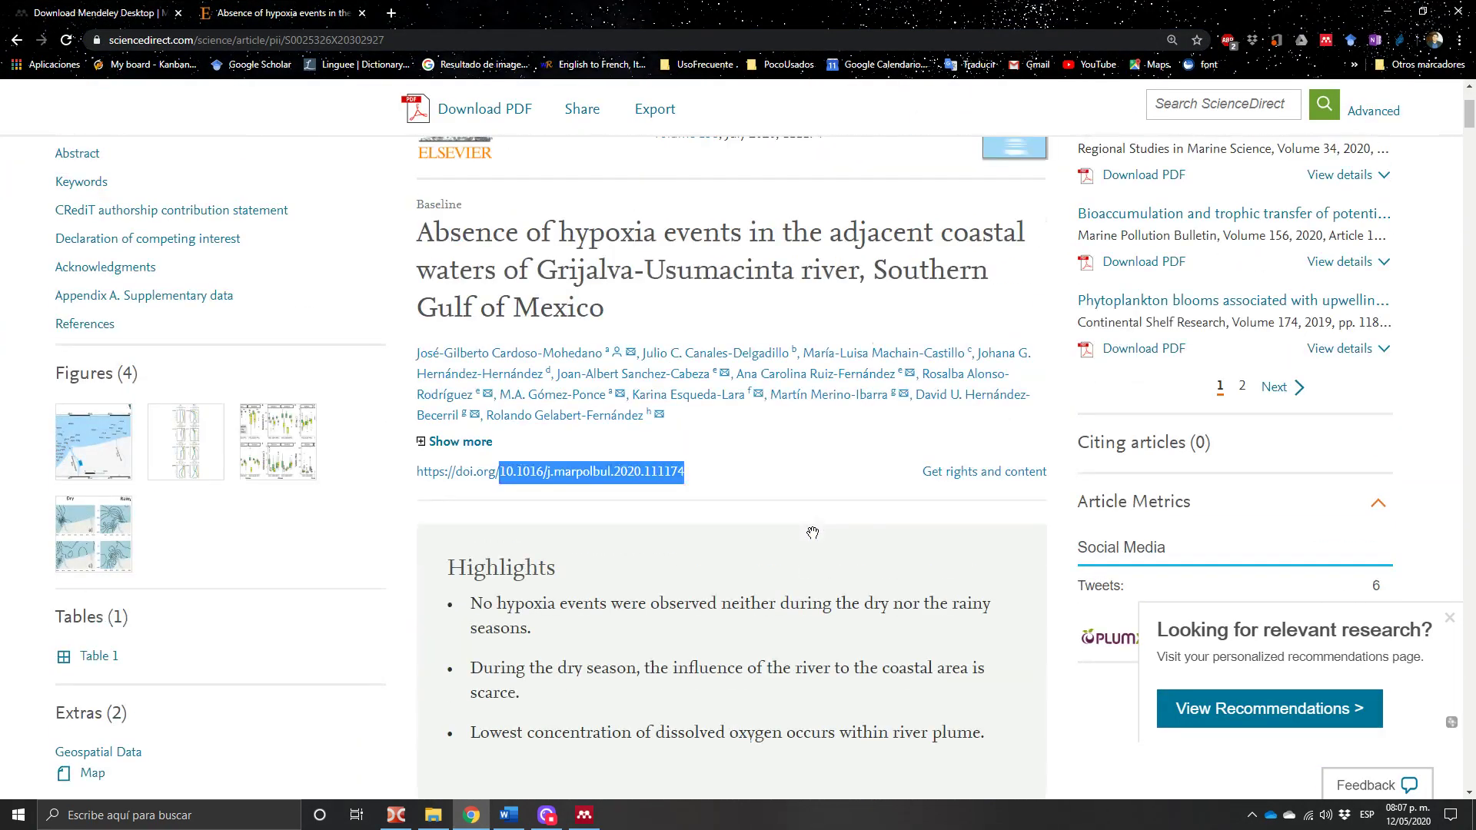
scroll(762, 576, "down", 1)
scroll(762, 576, "down", 12)
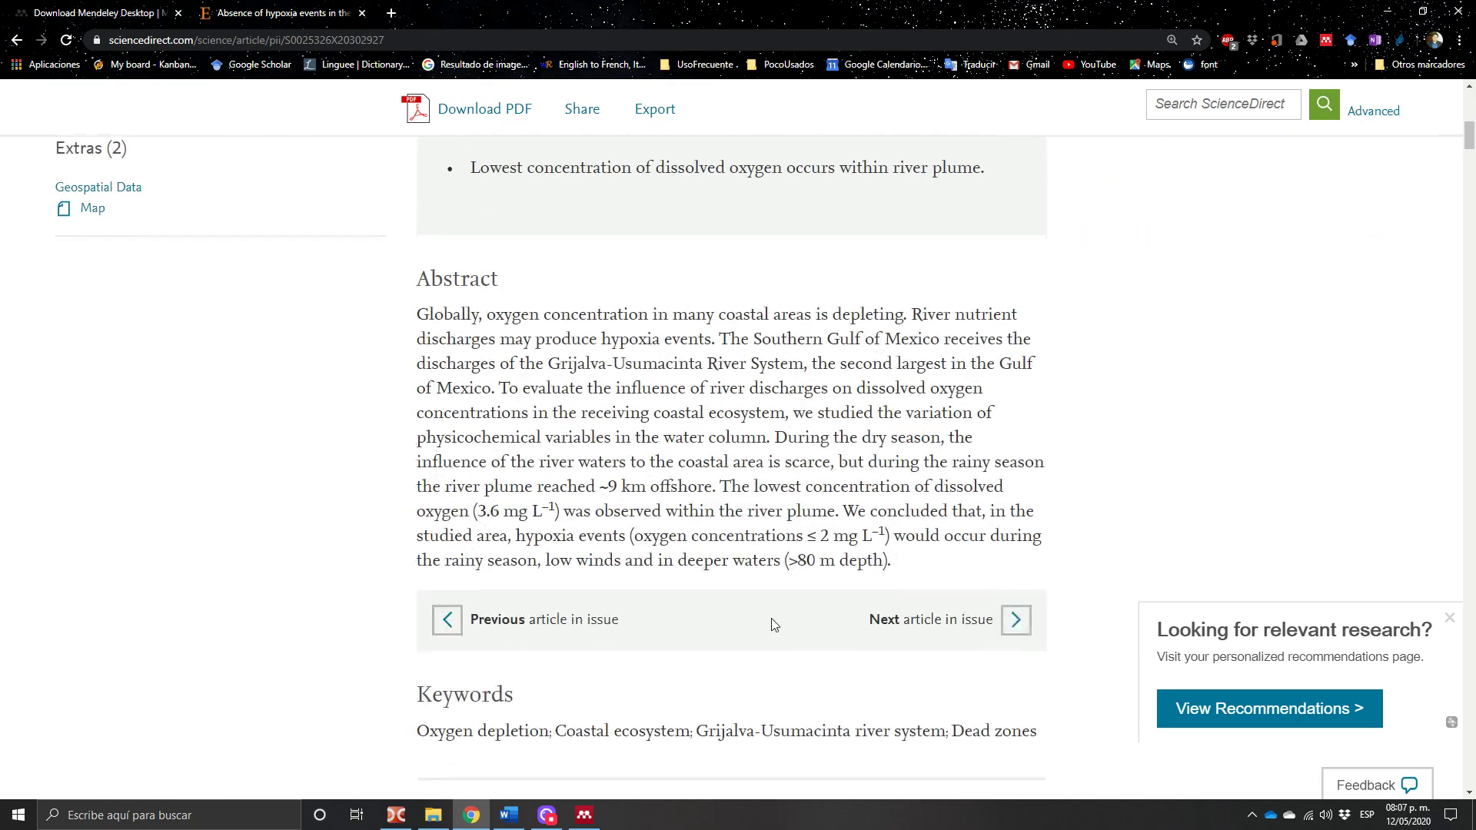
scroll(715, 543, "down", 2)
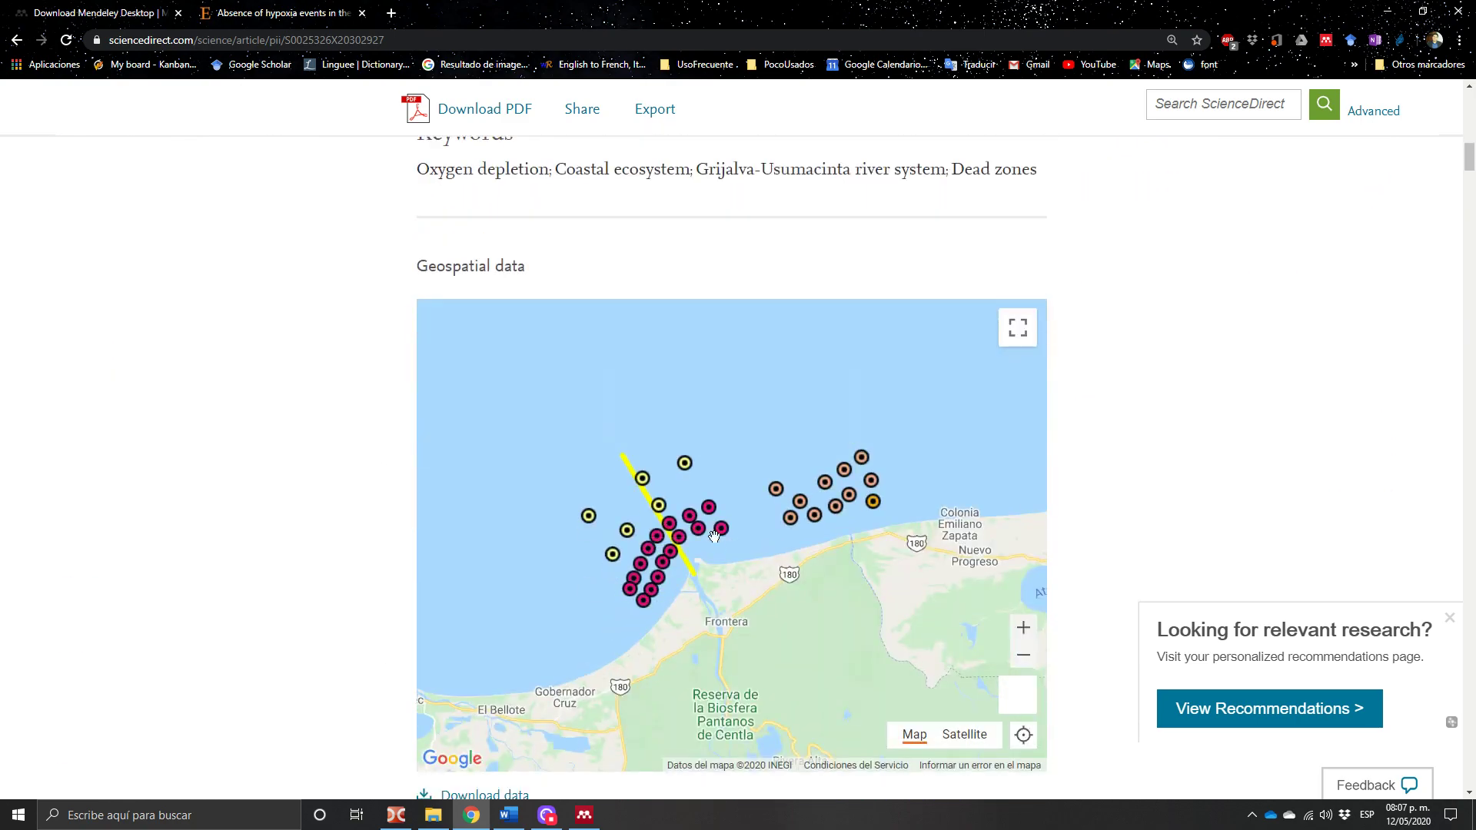
scroll(714, 536, "down", 12)
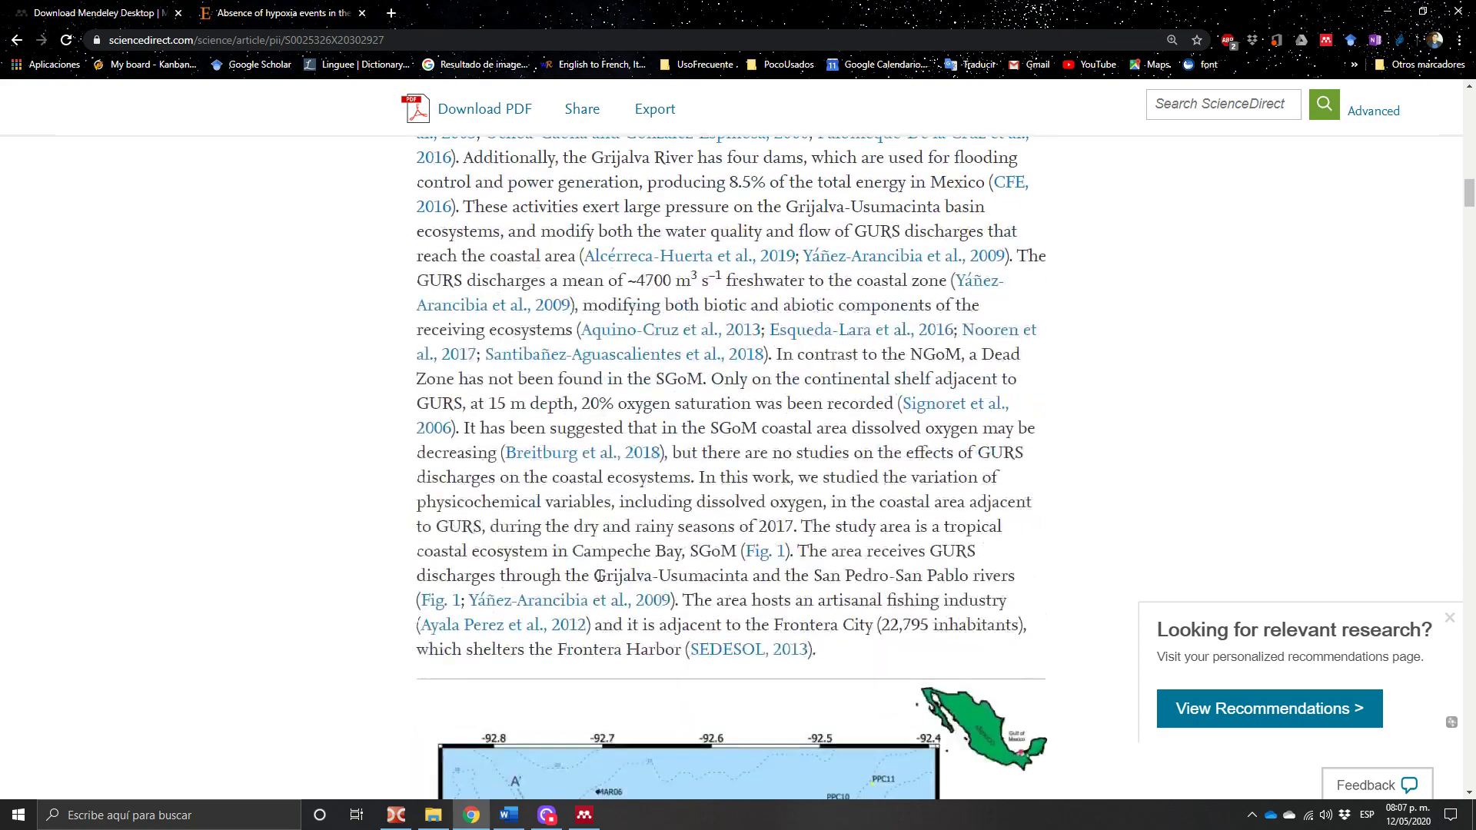
scroll(600, 576, "up", 20)
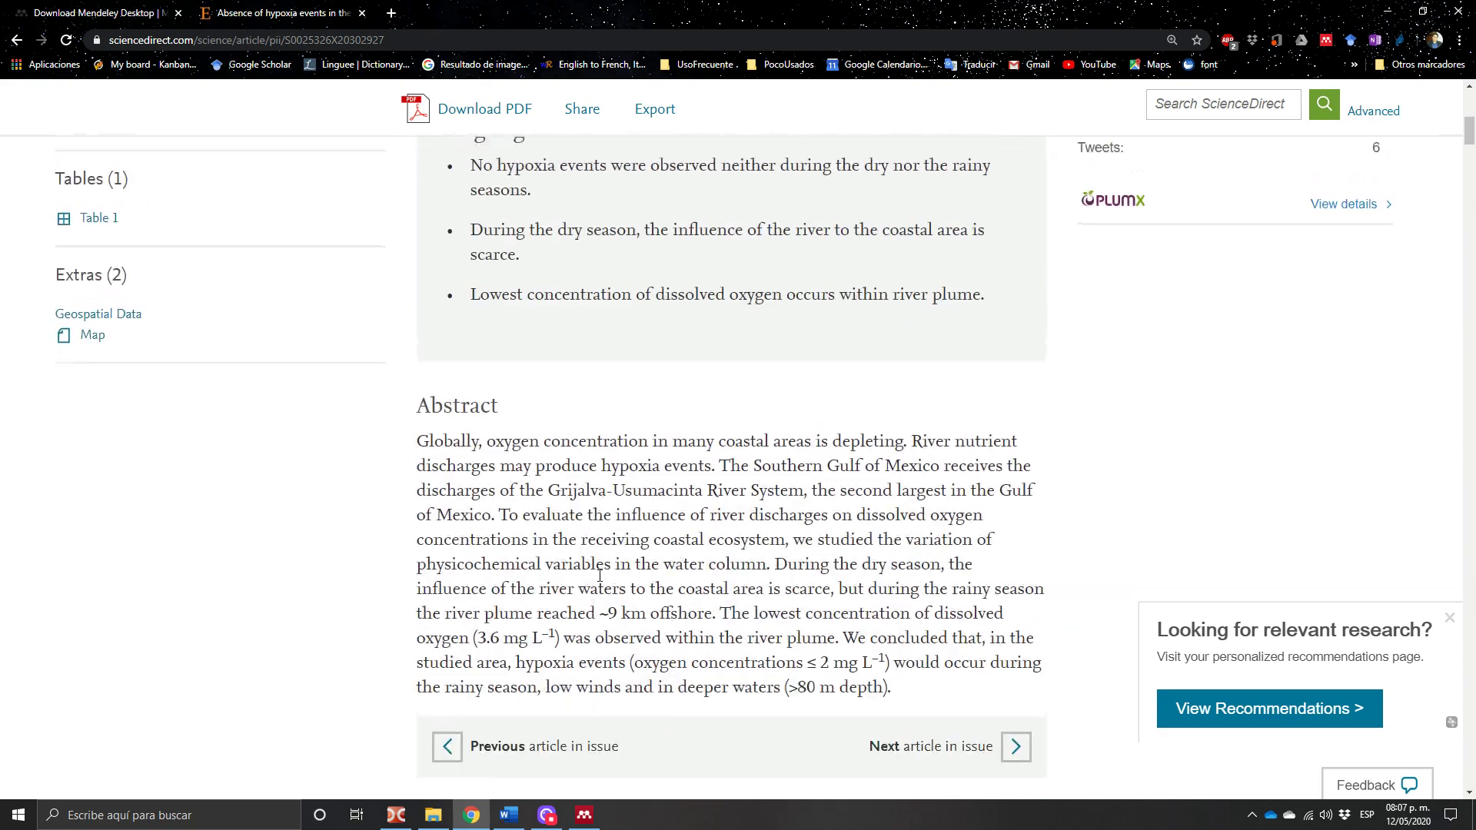
scroll(692, 442, "up", 1)
left_click(440, 523)
scroll(637, 523, "up", 2)
scroll(742, 379, "down", 7)
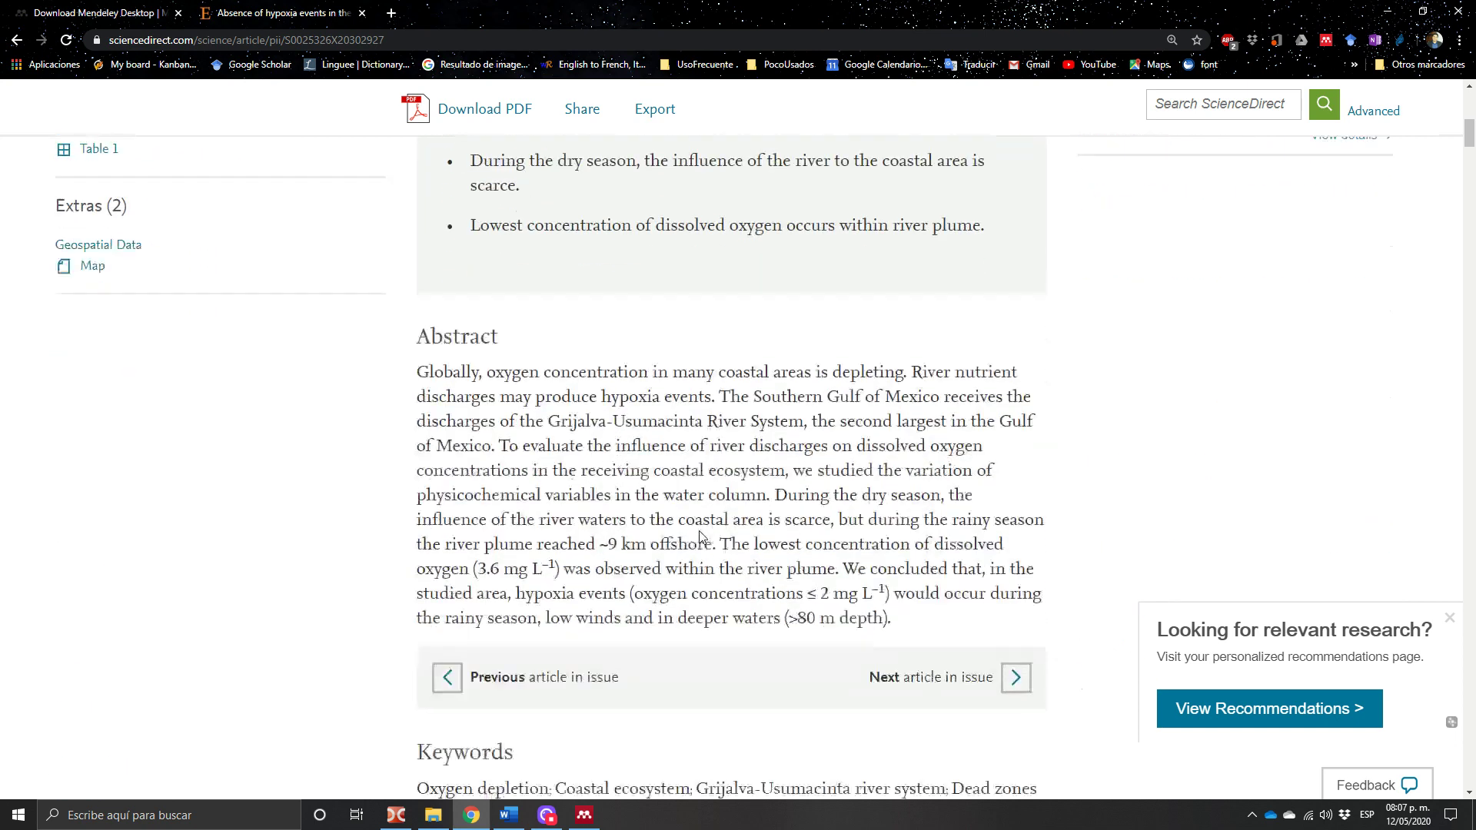
scroll(571, 459, "up", 7)
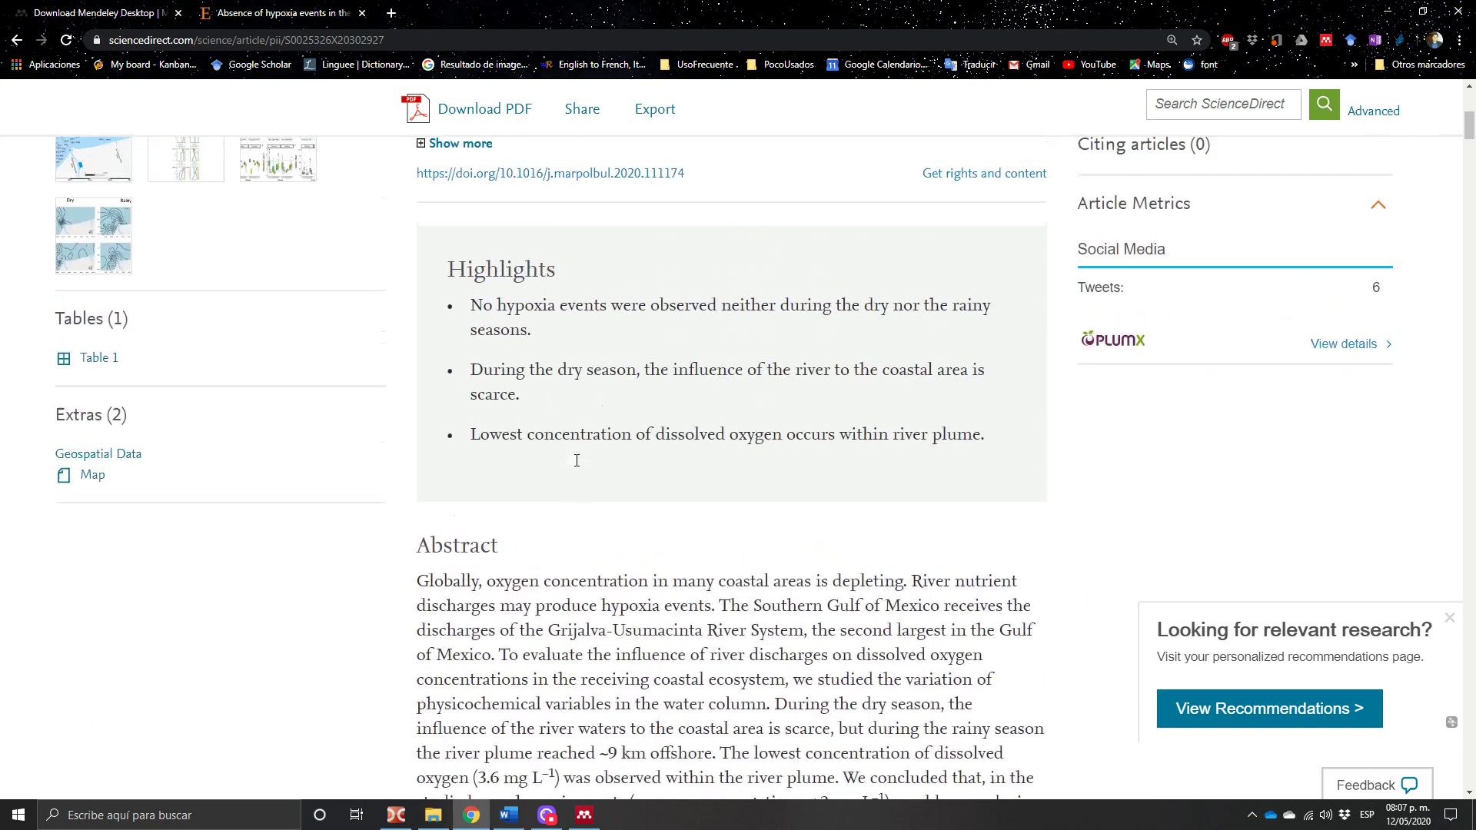
Copy the DOI 10.1016/j.marpolbul.2020.111174 from the ScienceDirect page of the hypoxia article
scroll(690, 411, "up", 1)
left_click_drag(696, 423, 500, 422)
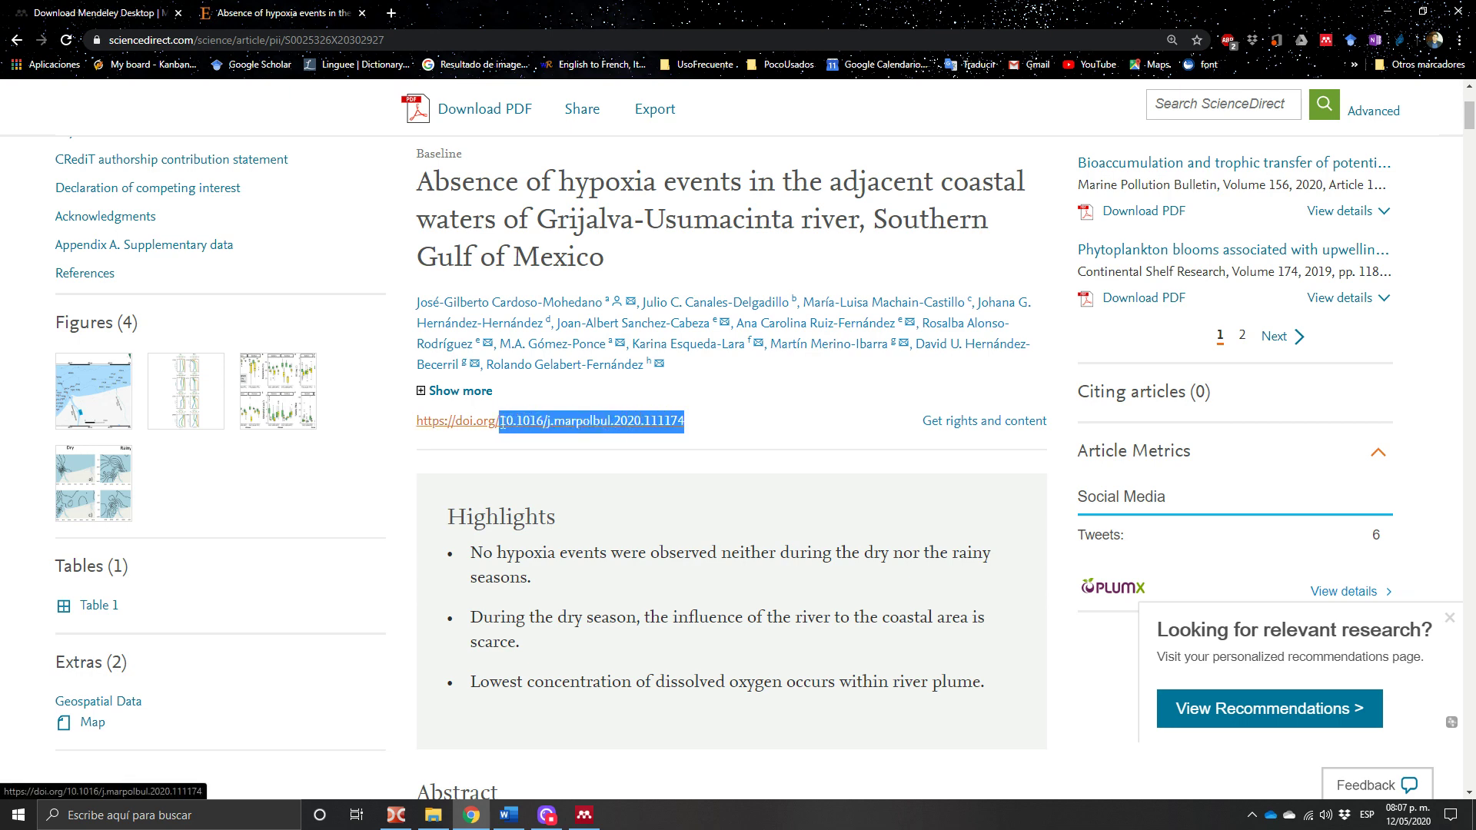
right_click(500, 422)
left_click(540, 567)
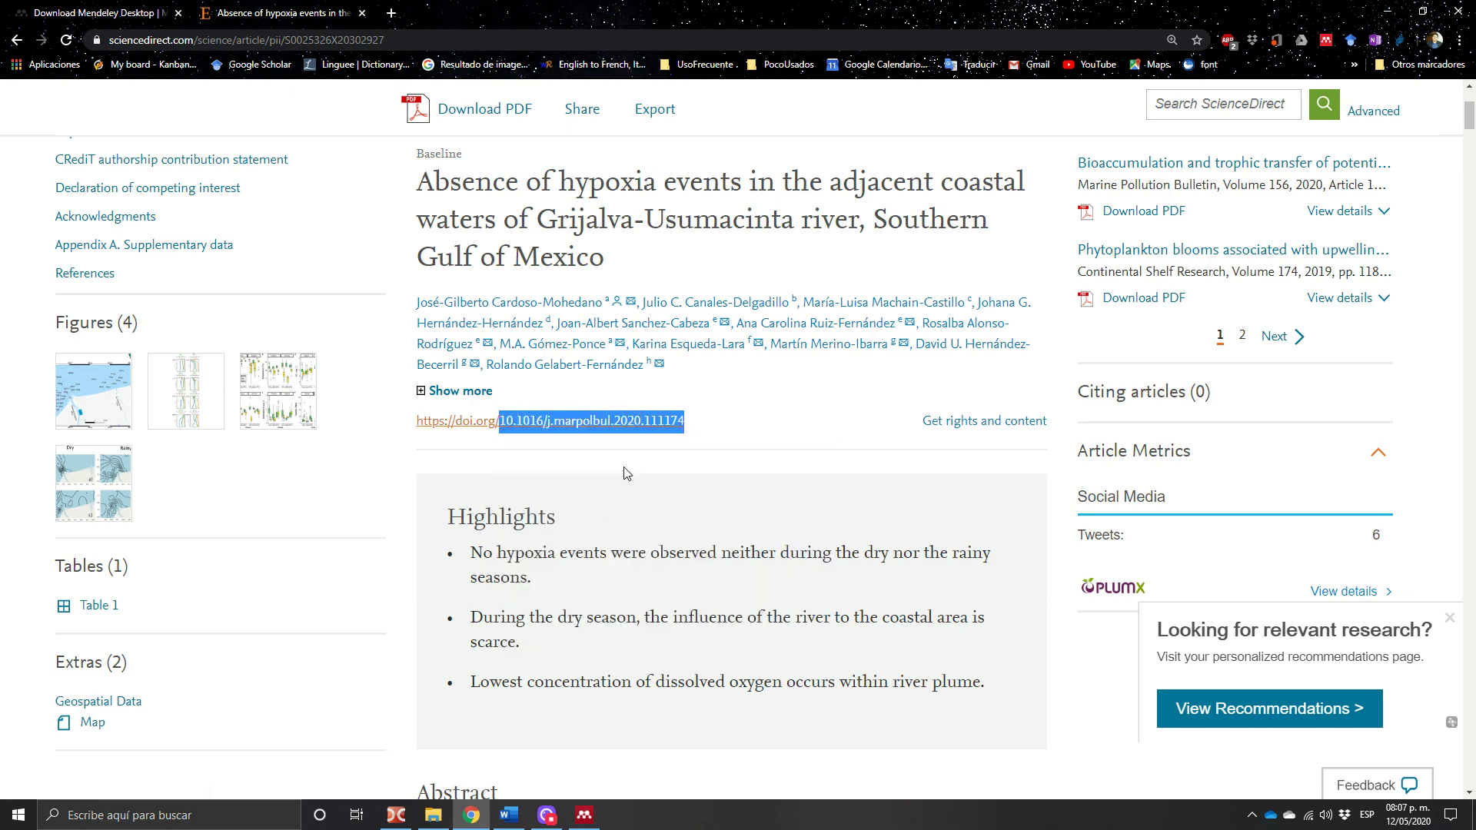
scroll(698, 403, "up", 3)
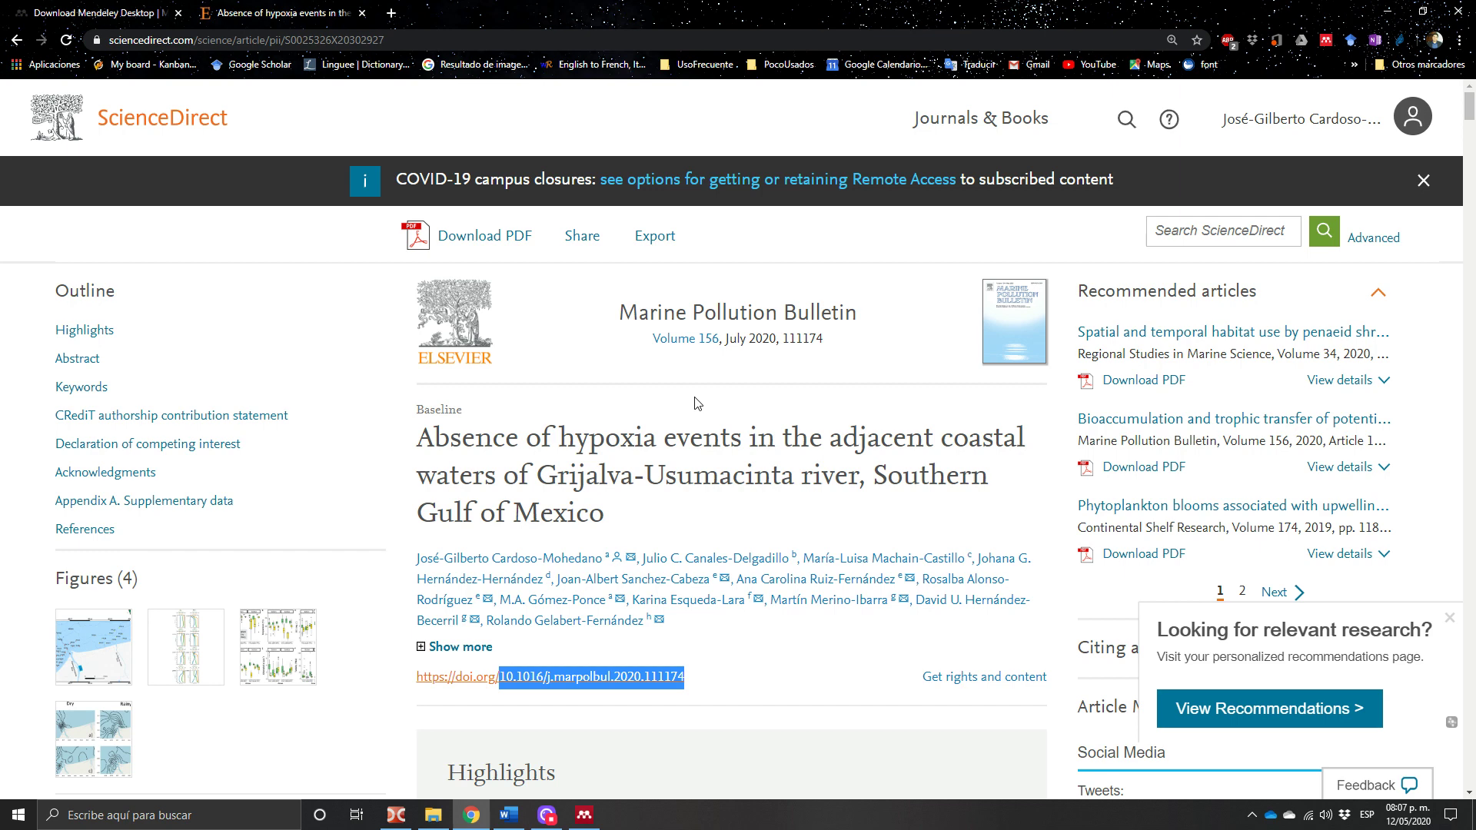
scroll(698, 404, "down", 2)
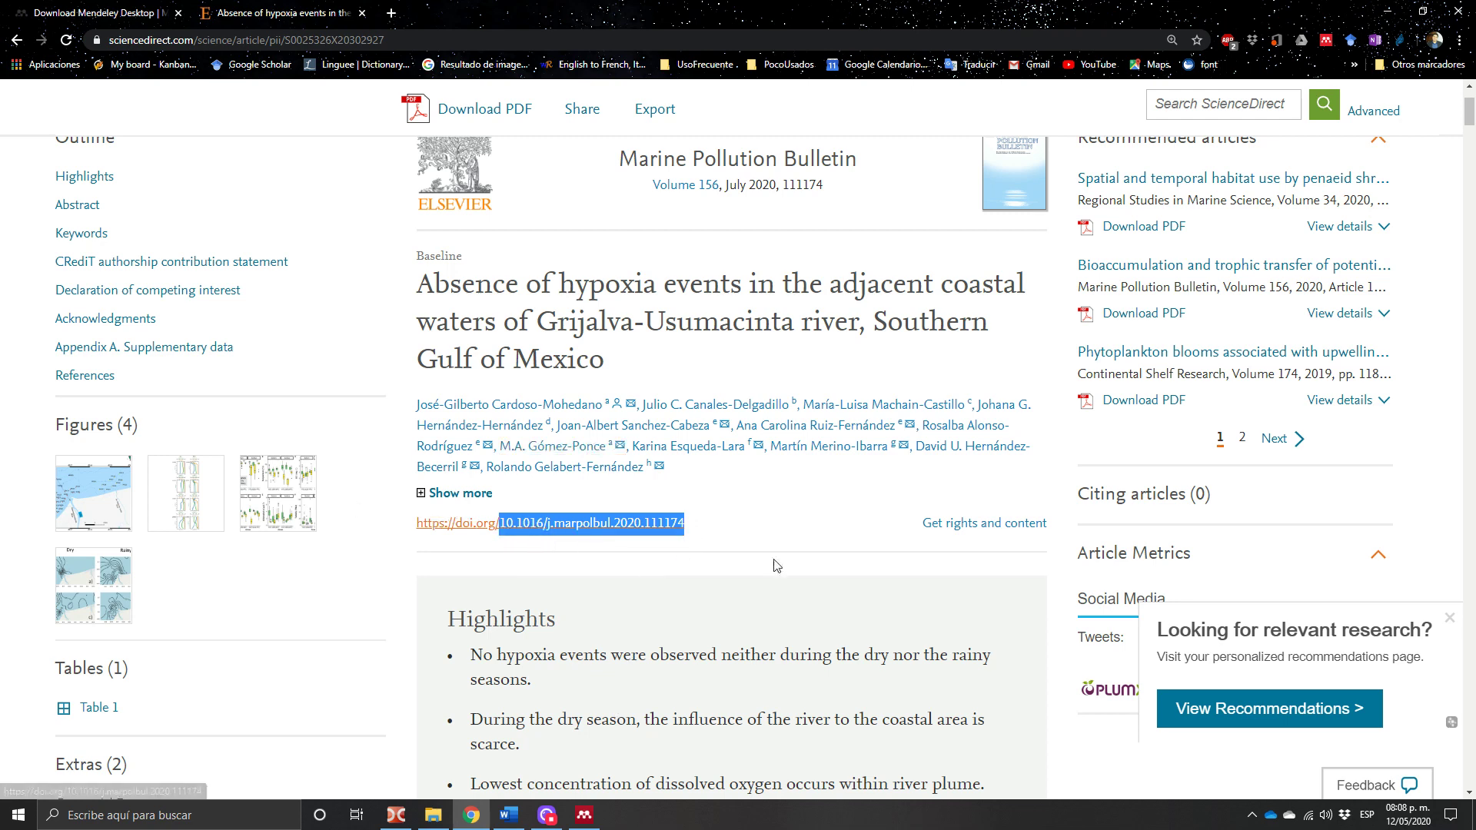
Switch to Mendeley Desktop, start a manual entry in All Documents, and enlarge the New Document dialog
left_click(584, 815)
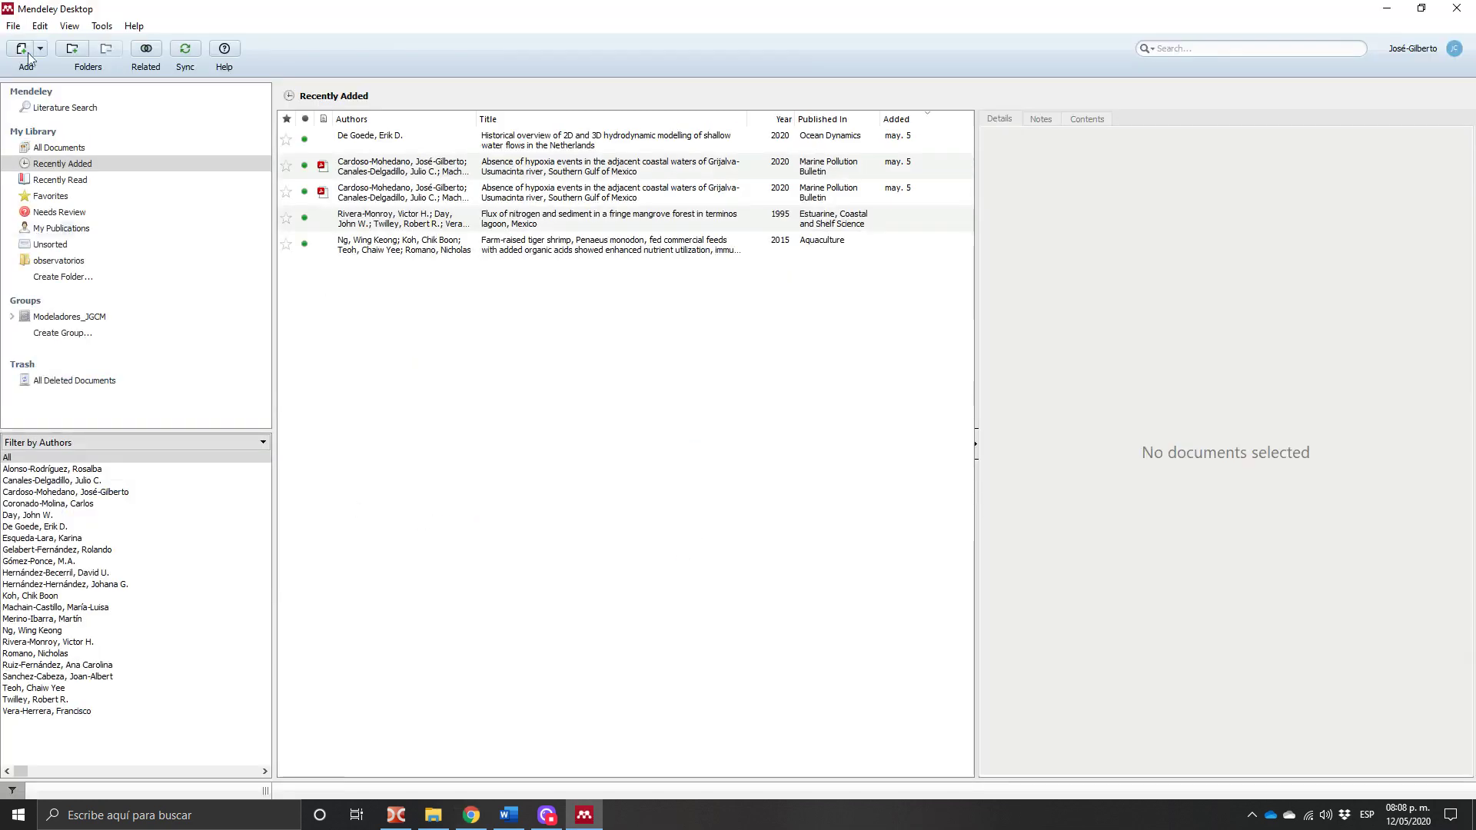
left_click(80, 108)
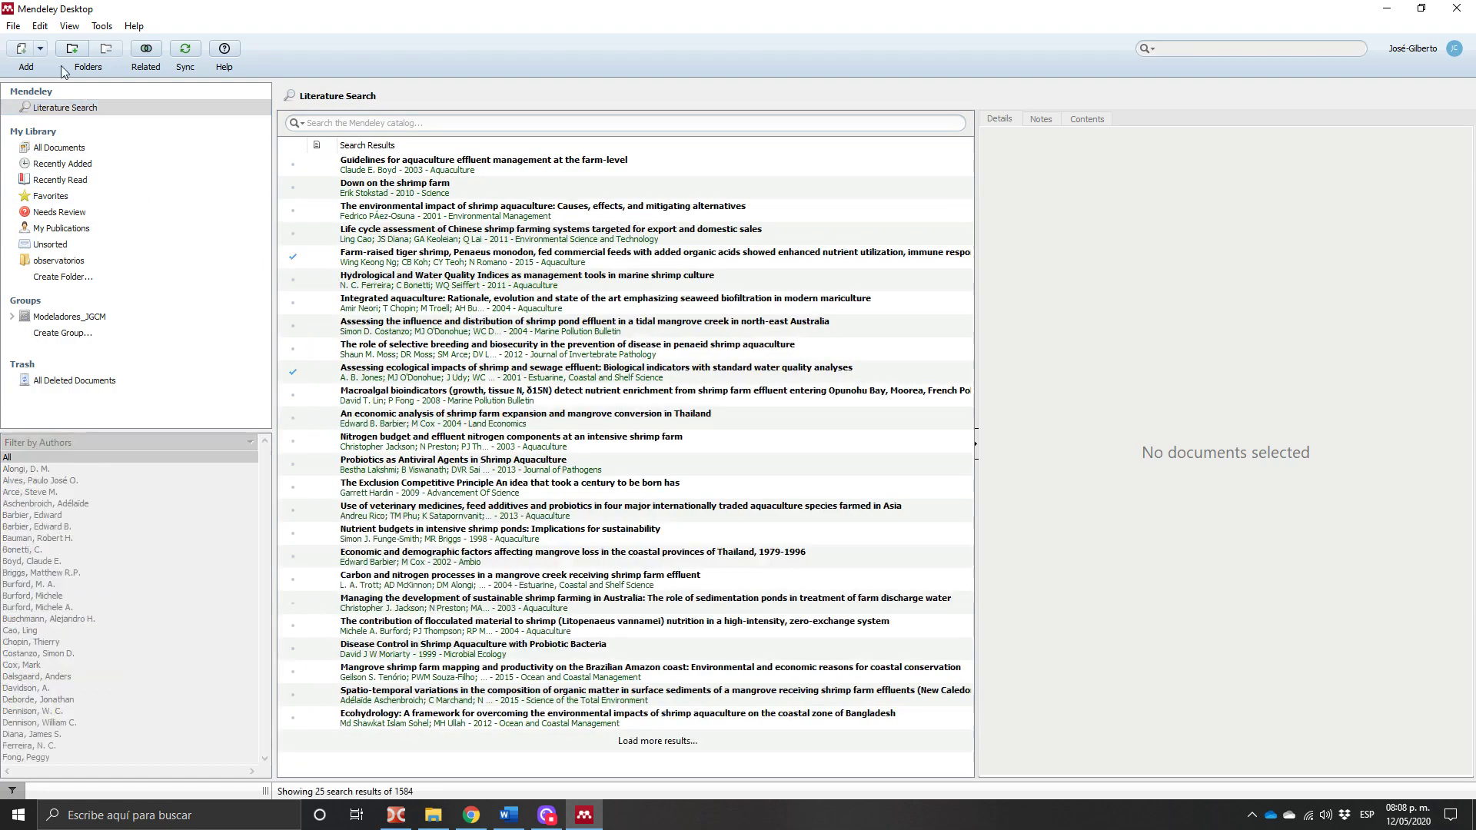
left_click(13, 26)
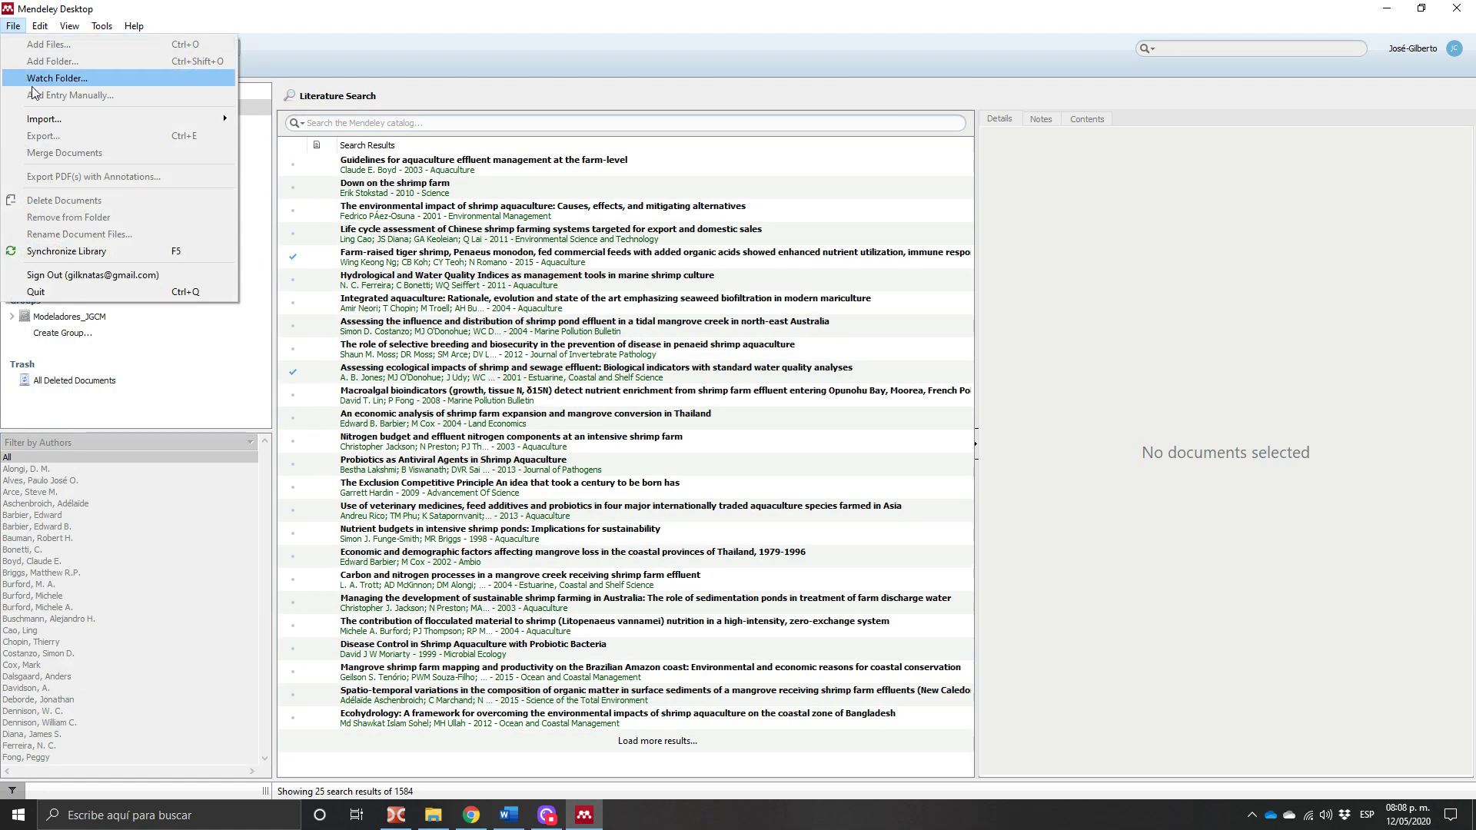
left_click(59, 148)
left_click(14, 26)
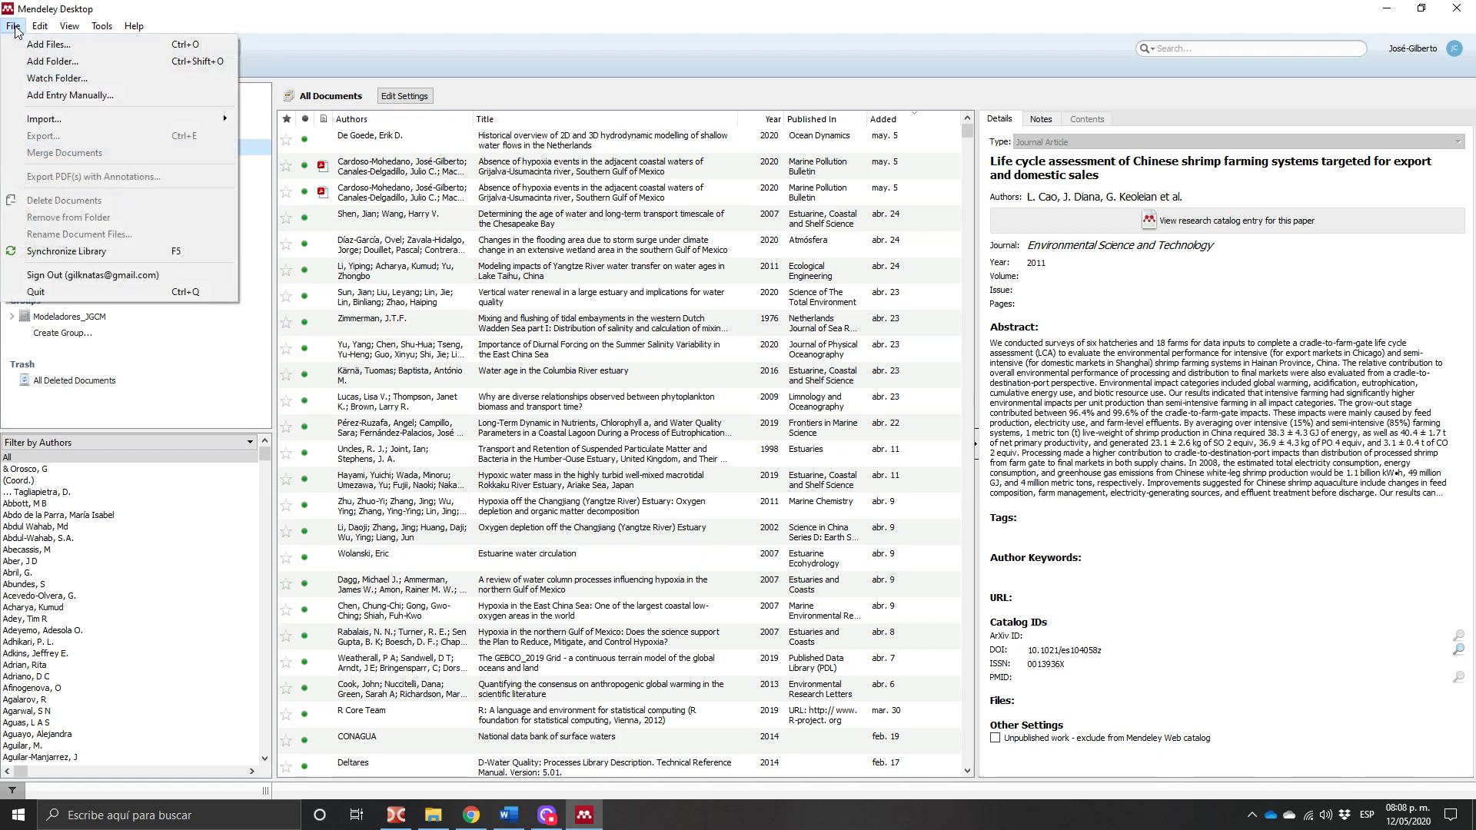
left_click(39, 99)
scroll(719, 444, "down", 5)
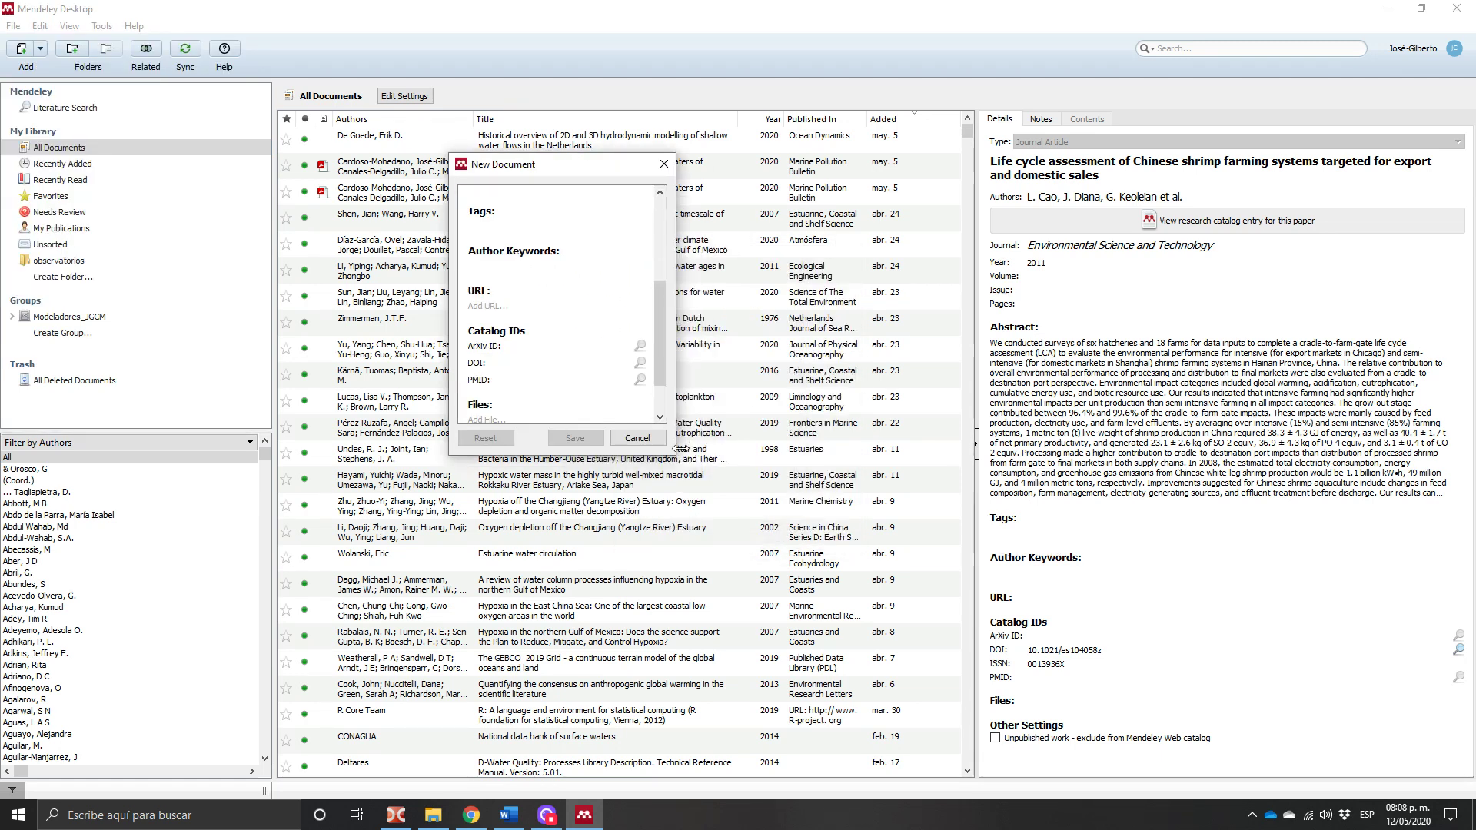
left_click_drag(675, 453, 1286, 733)
Look up the article data with DOI 10.1016/j.marpolbul.2020.111174, save the new document, and show its details in Recently Added
left_click(753, 553)
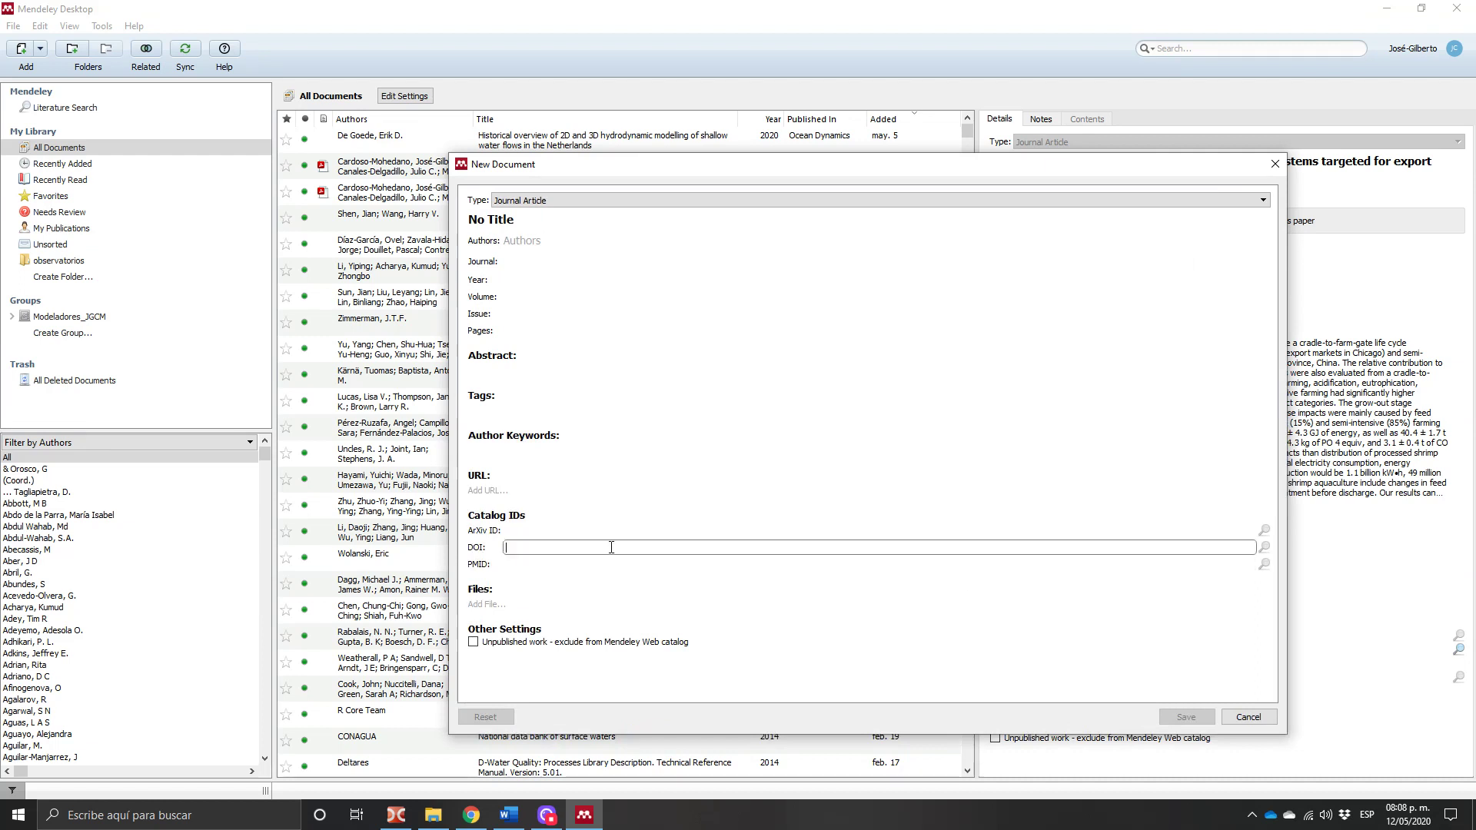
key("ctrl+v")
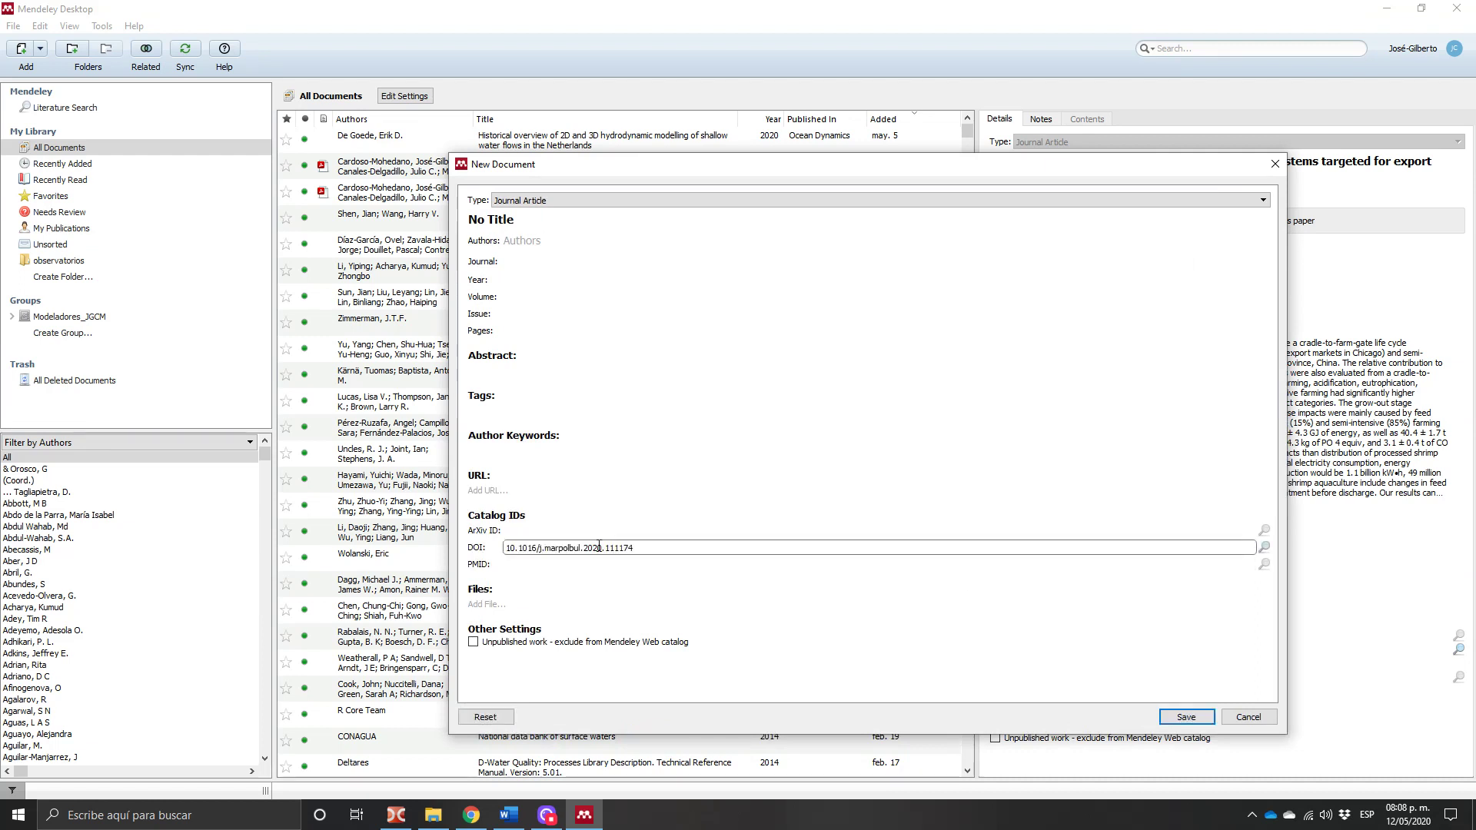
left_click(1265, 548)
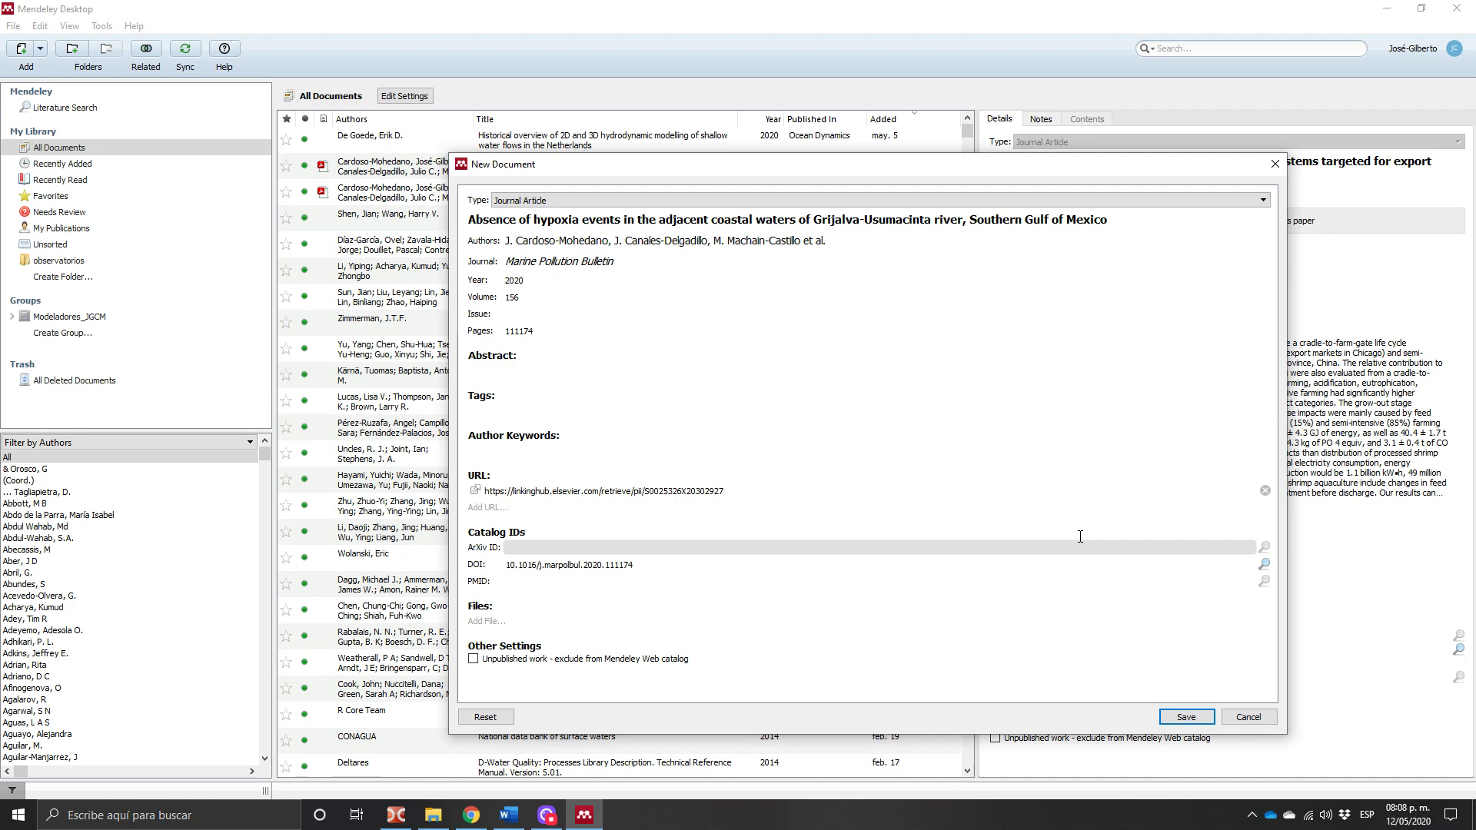
left_click(1186, 717)
left_click(98, 166)
left_click(631, 146)
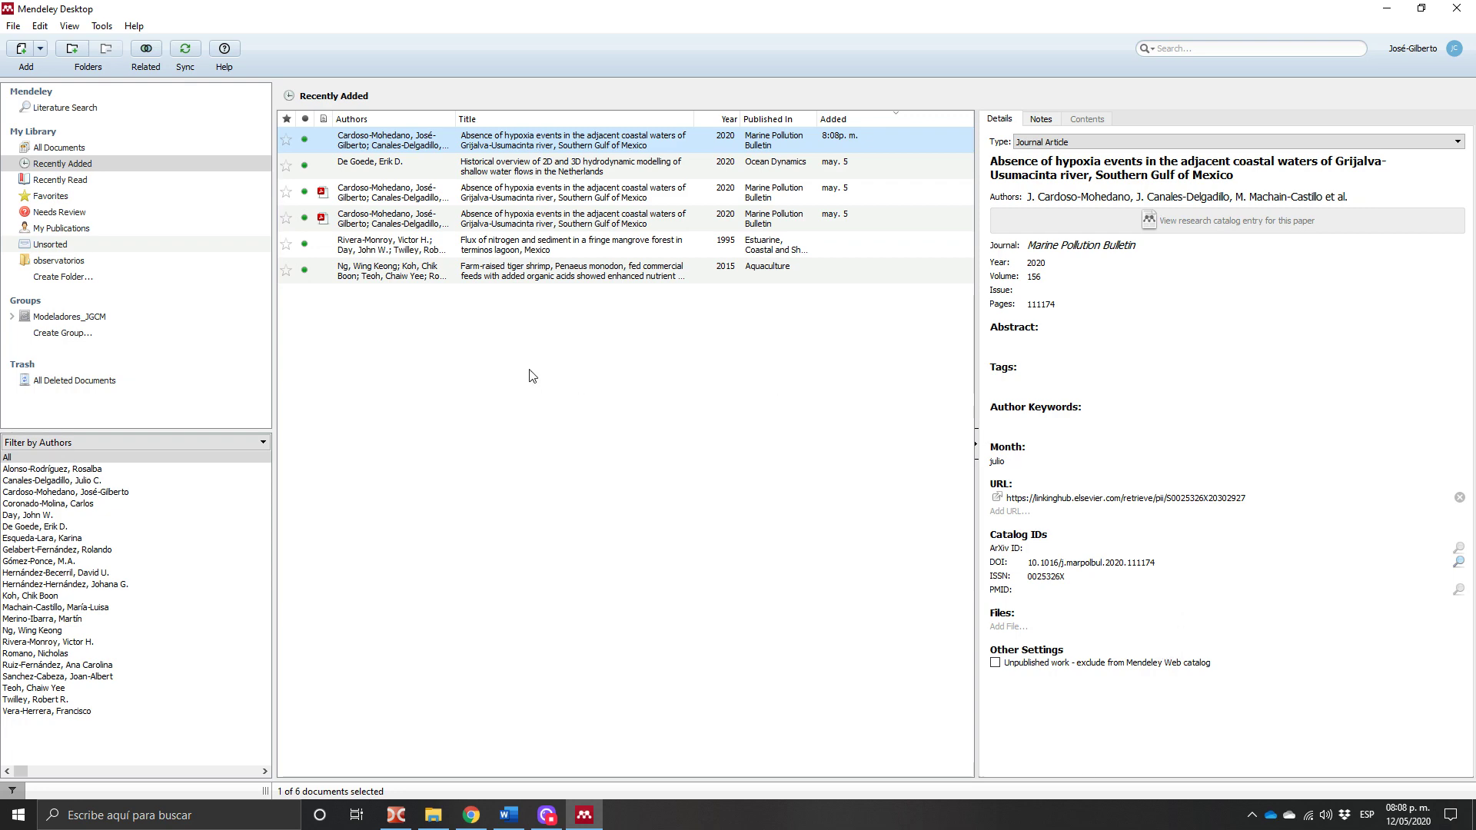
Check All Documents for duplicates and merge the copies of the Grijalva-Usumacinta hypoxia article
left_click(102, 152)
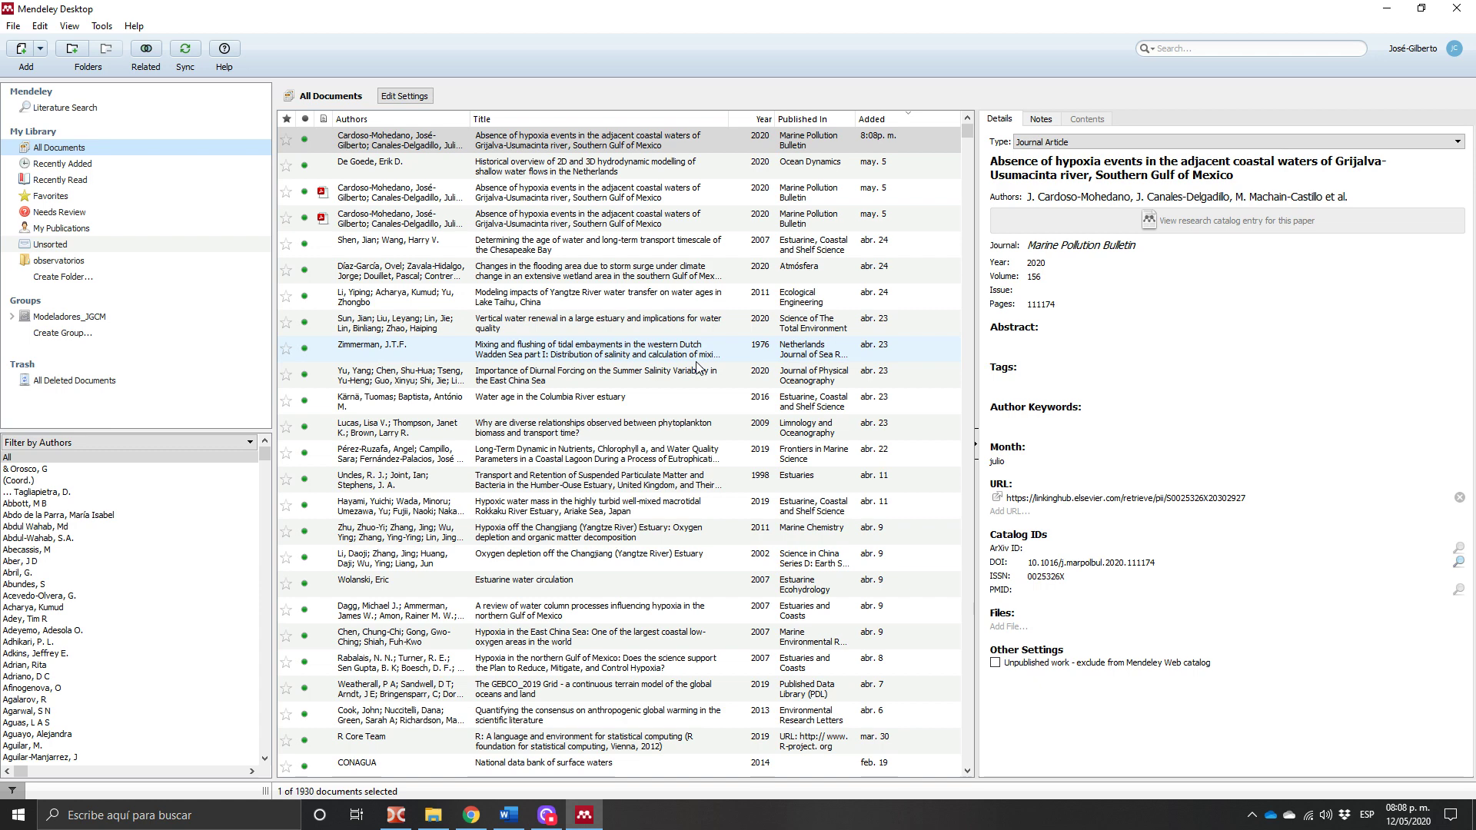
left_click(107, 27)
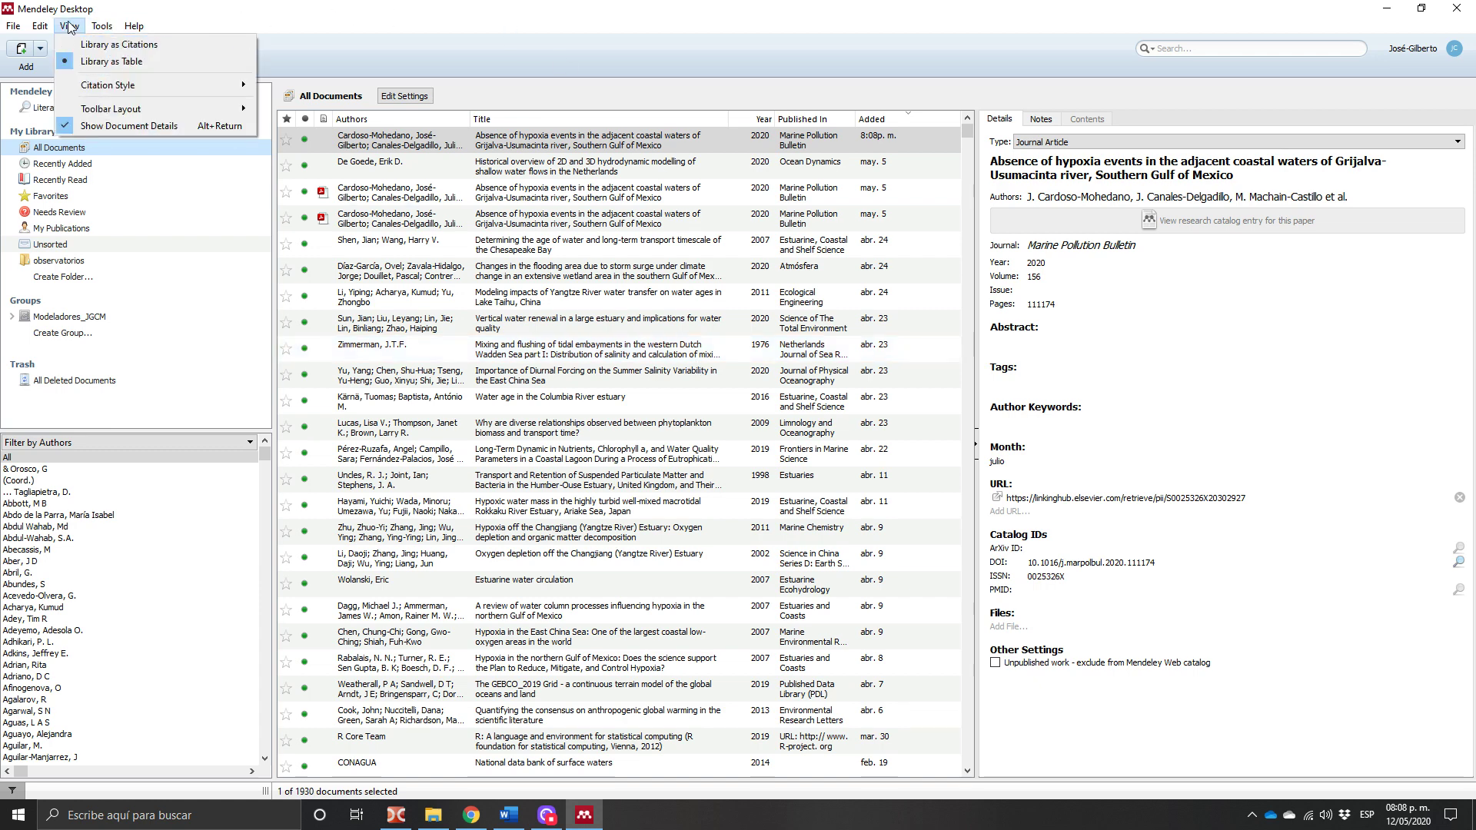
left_click(153, 108)
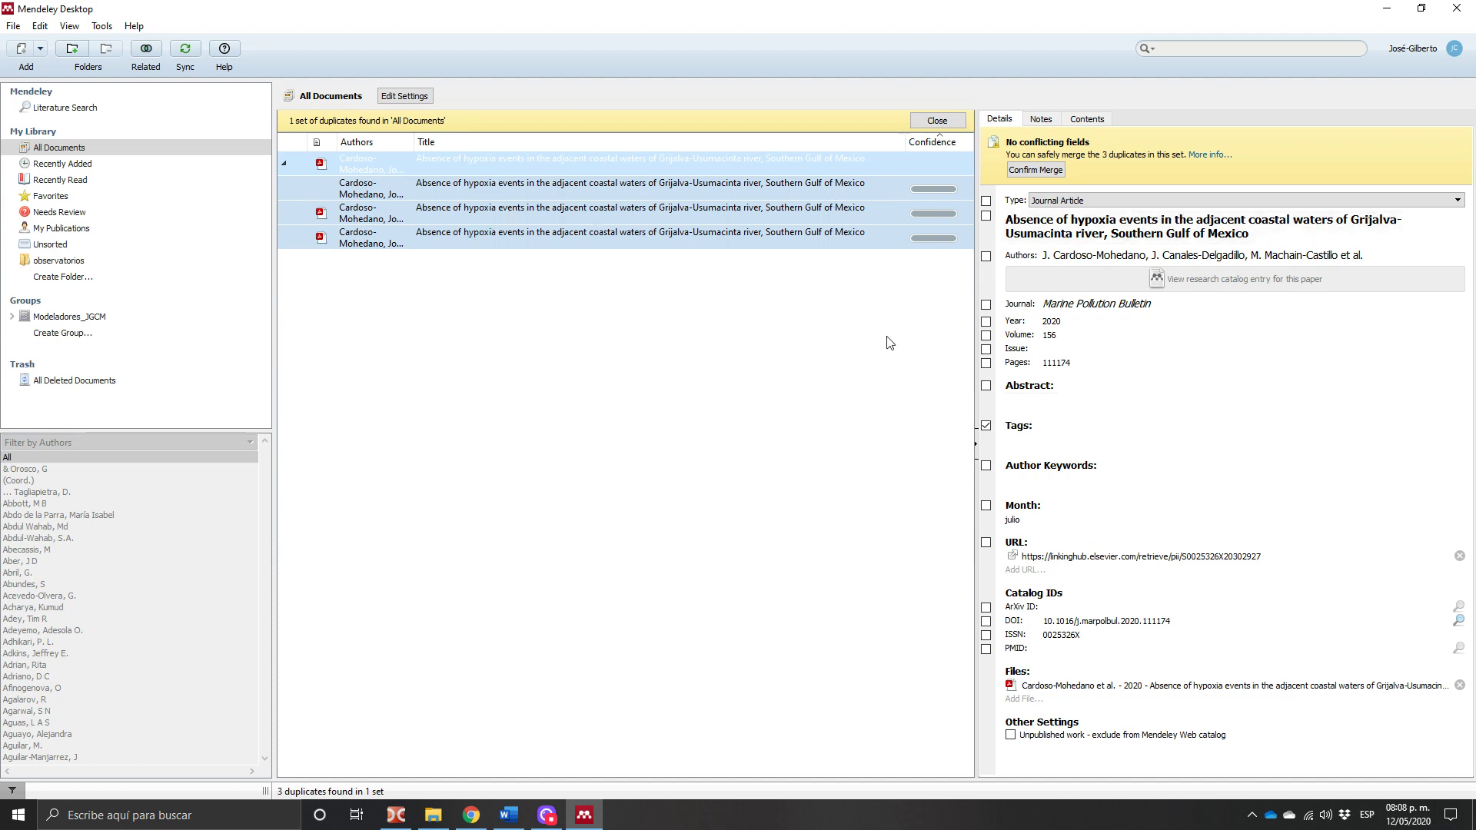
left_click(1036, 170)
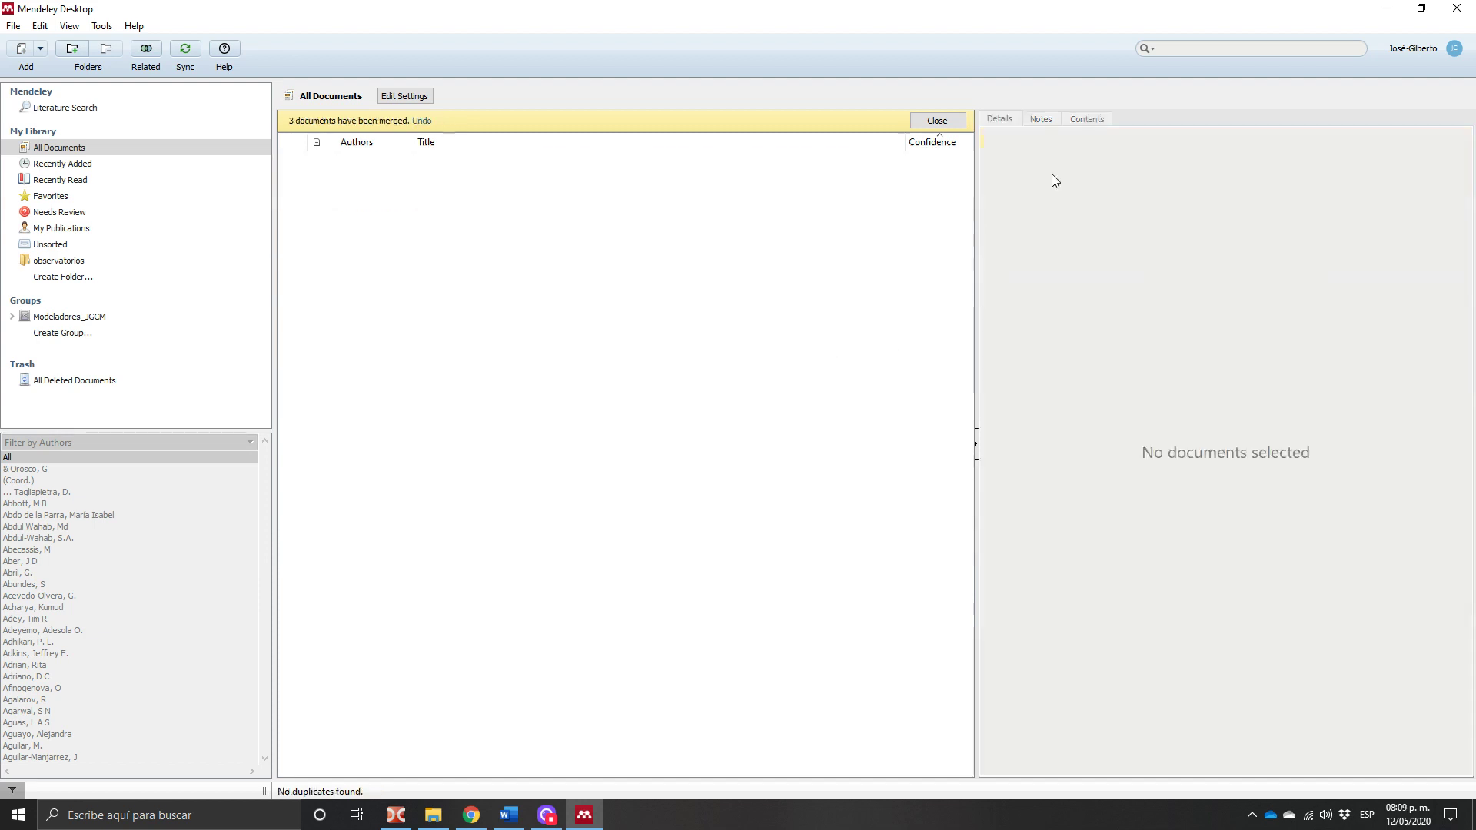
Review the merged hypoxia article in Recently Added and All Documents, and widen the document list
left_click(95, 163)
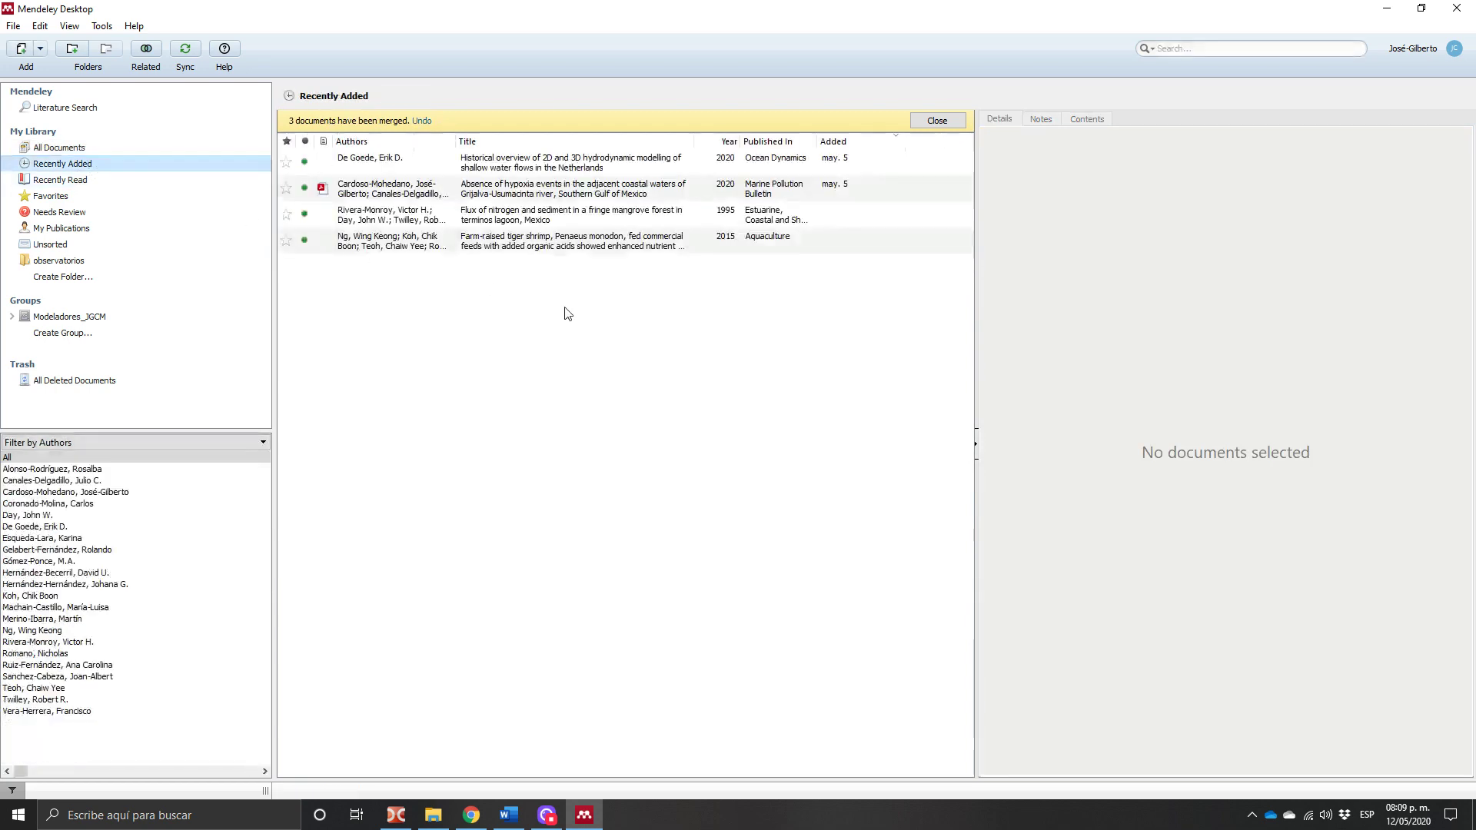
left_click(62, 147)
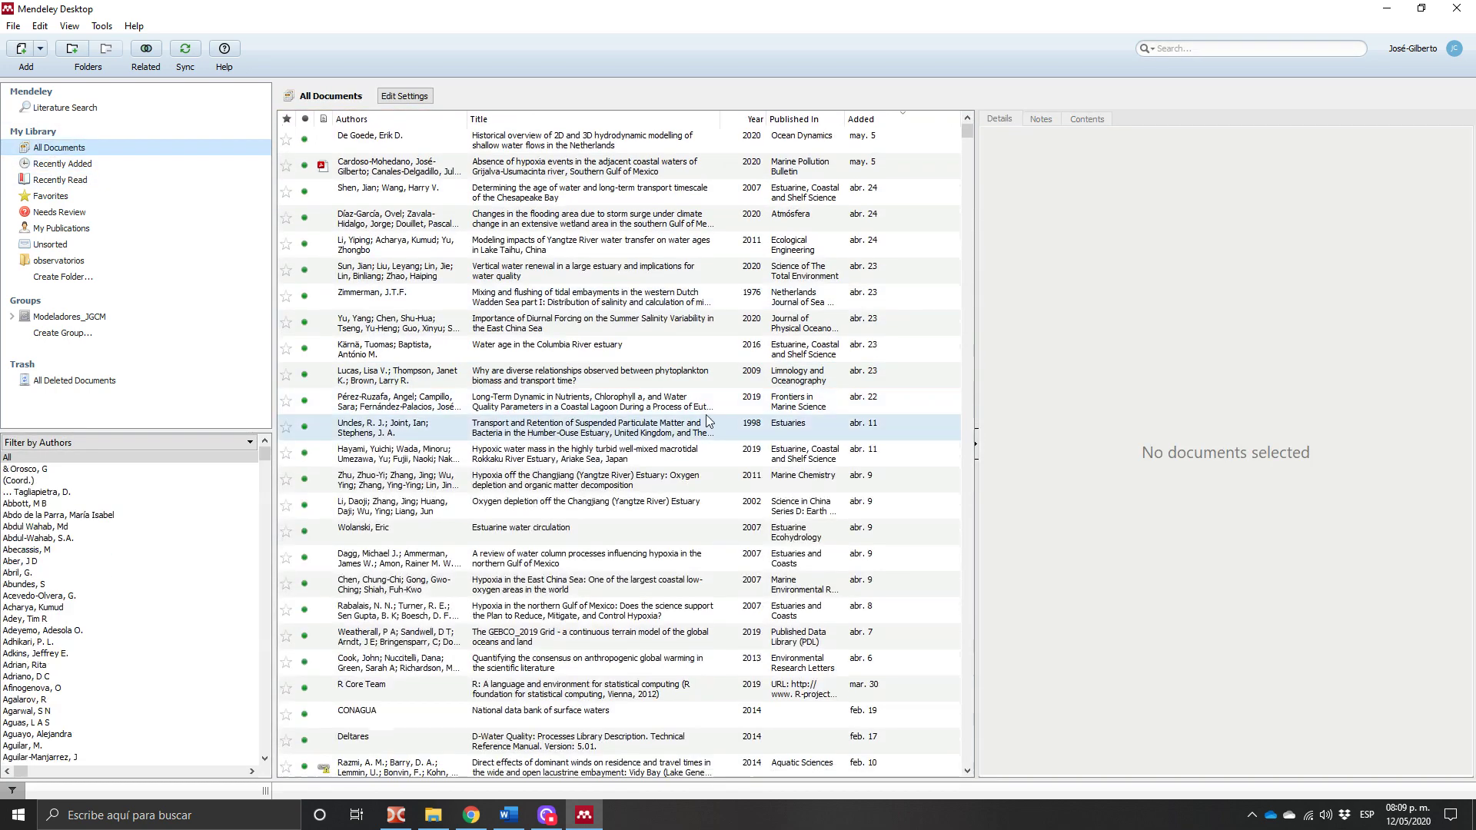
scroll(705, 418, "down", 2)
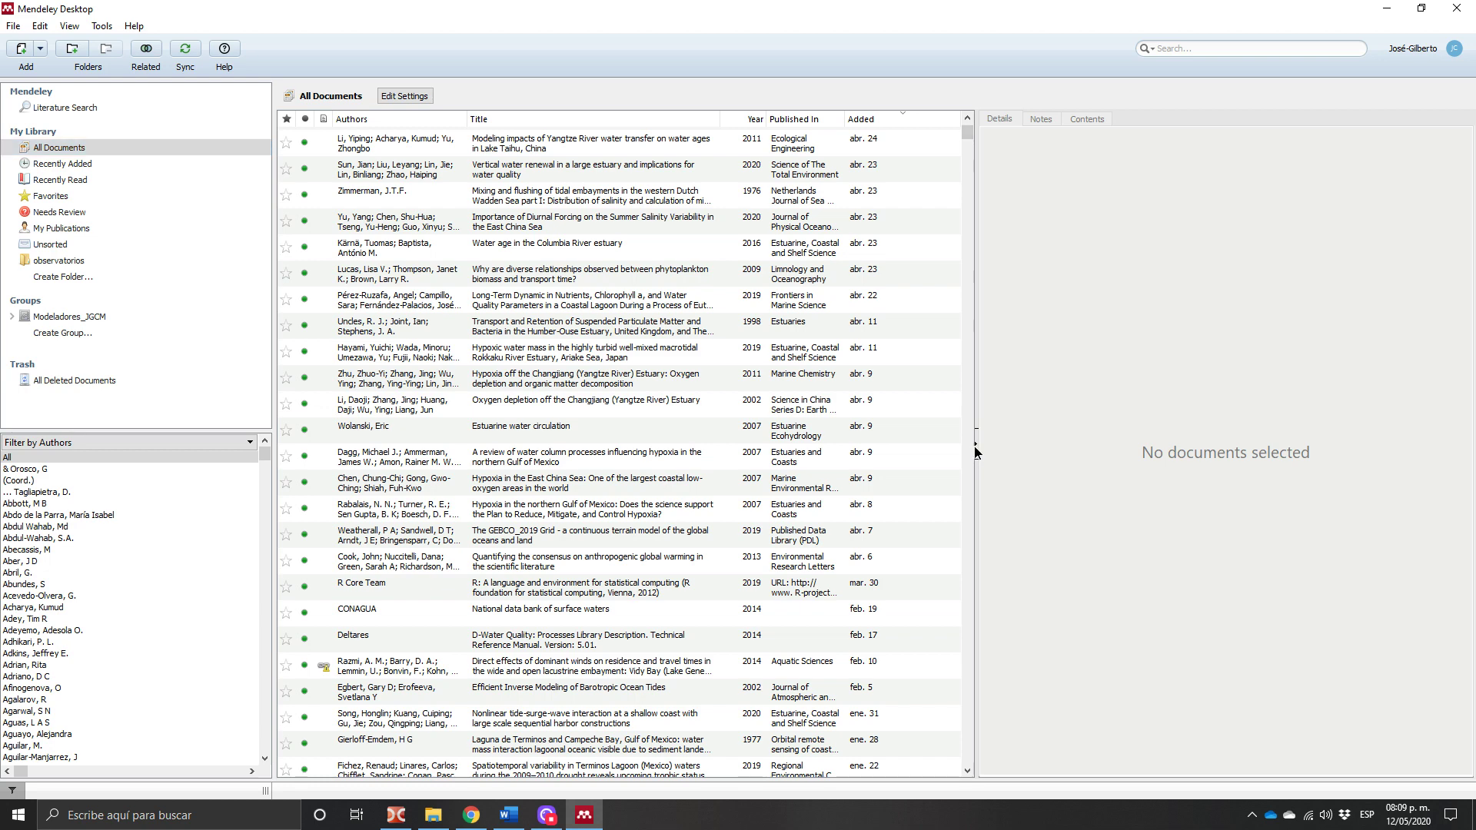
left_click_drag(979, 446, 1146, 446)
scroll(682, 339, "up", 2)
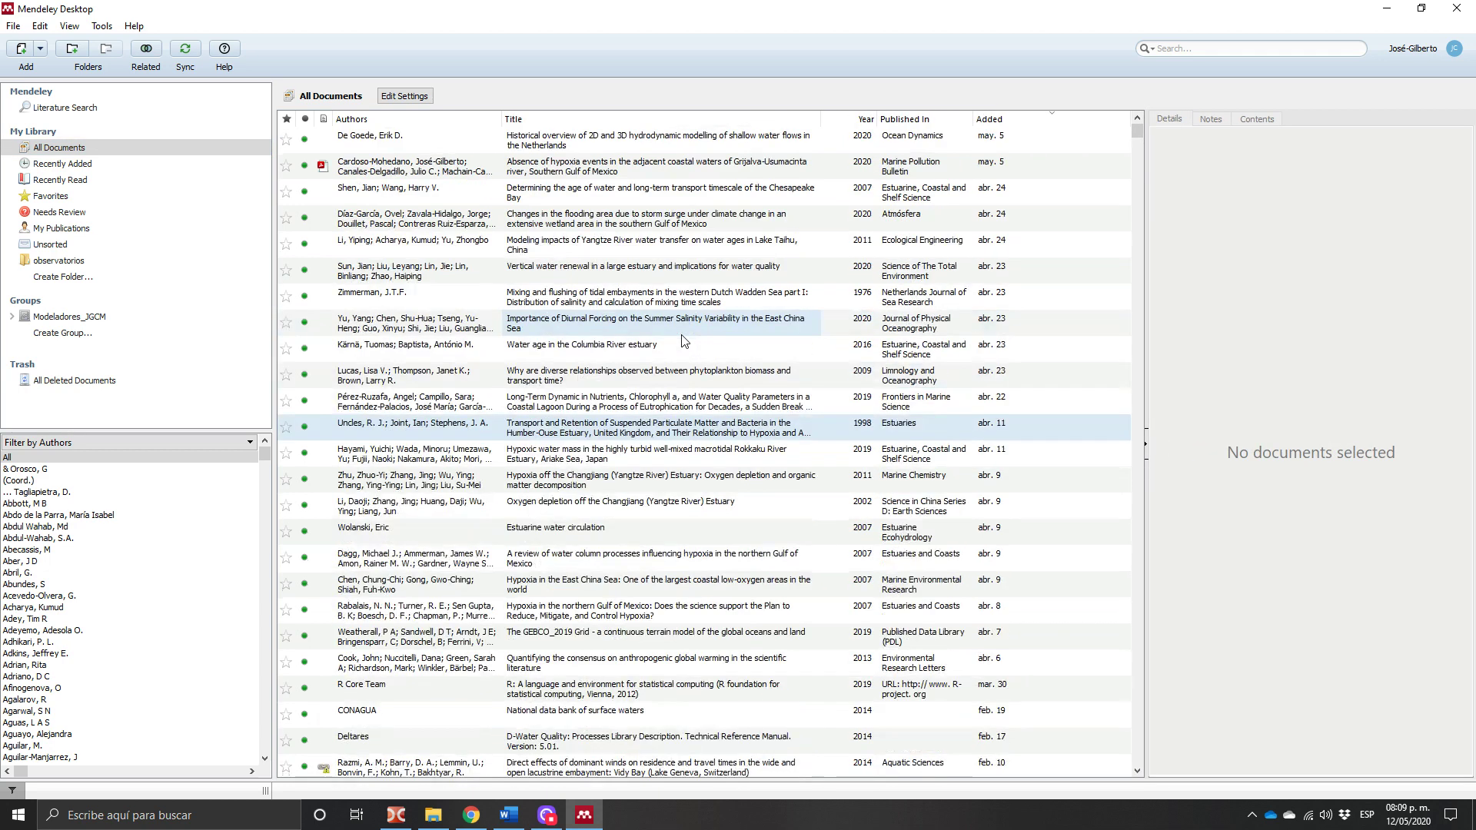
View the details of the phytoplankton biomass and Chesapeake Bay articles, and look up the MS Word plugin option
left_click(686, 376)
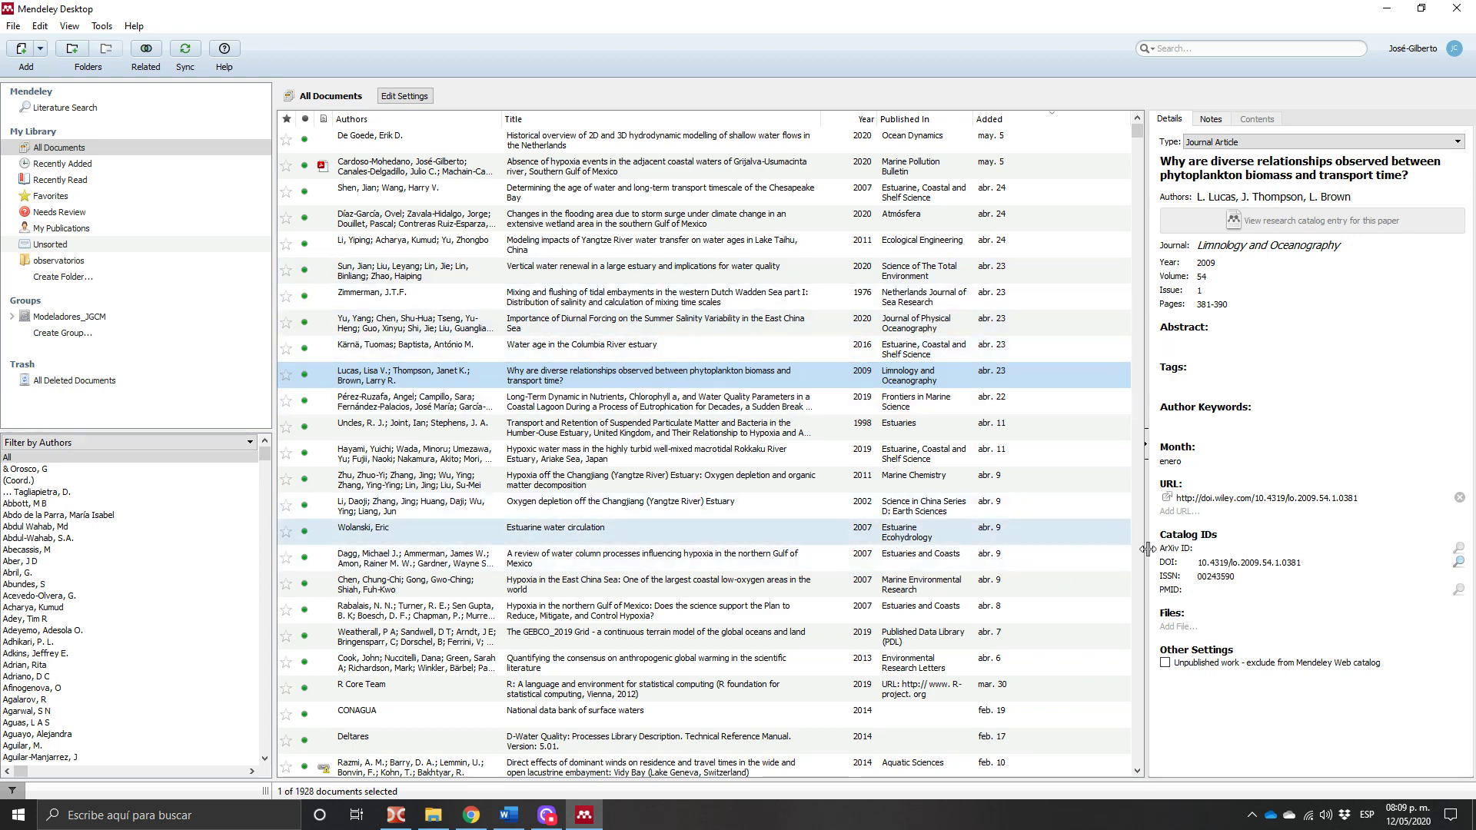
left_click(550, 201)
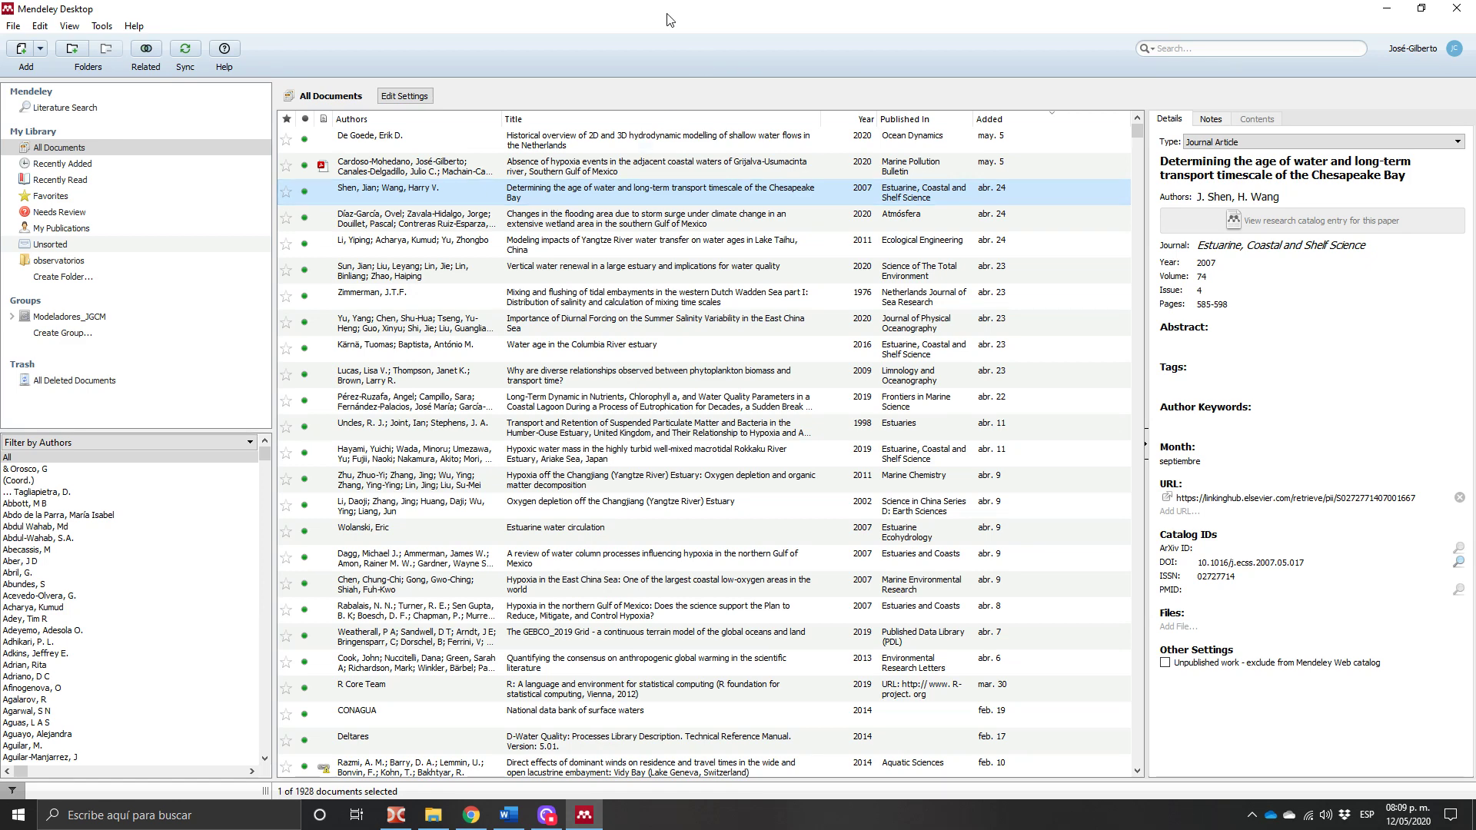
left_click(112, 27)
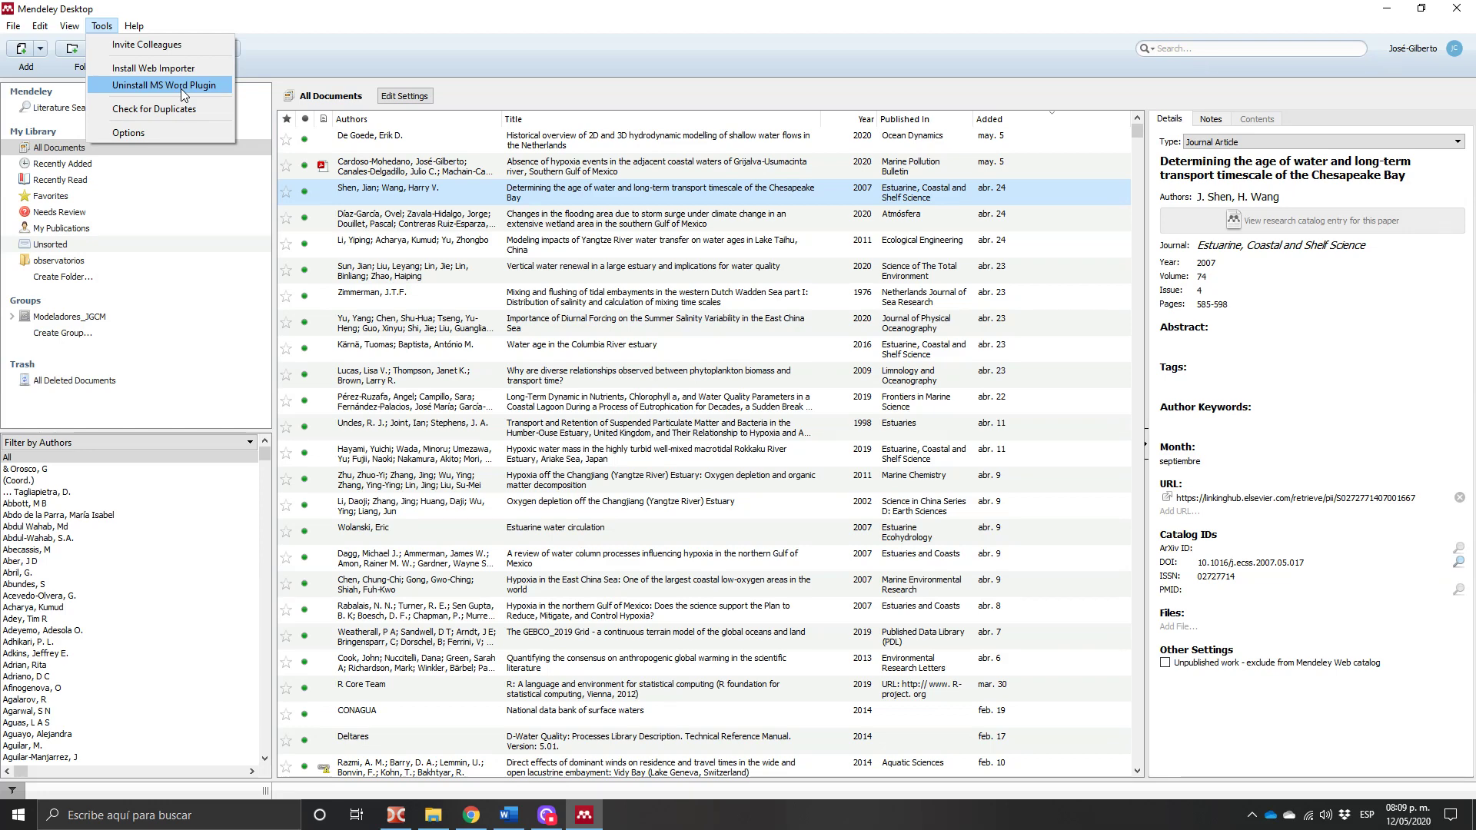
left_click(243, 39)
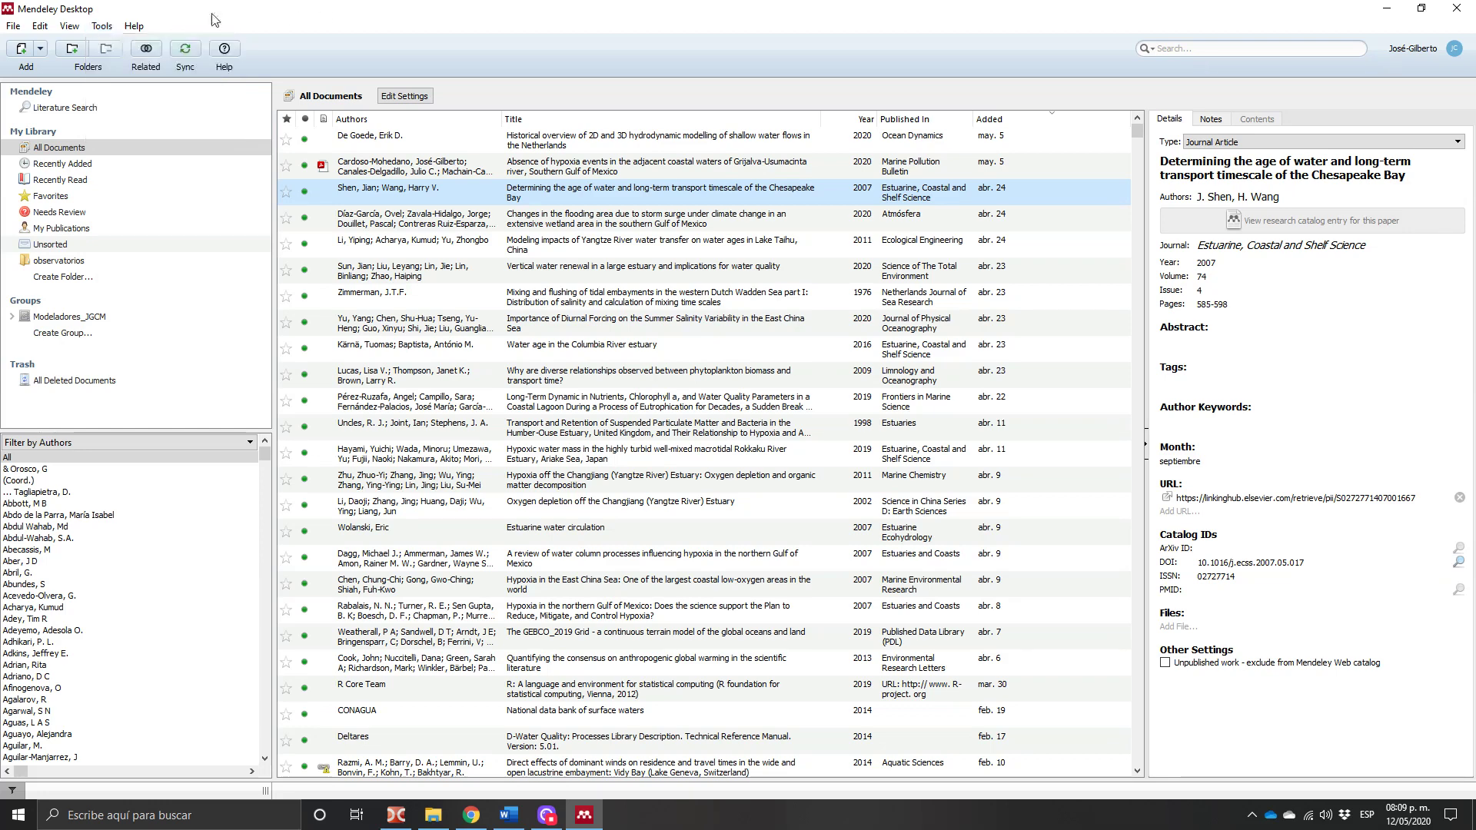
Minimize Mendeley, switch to the blank Word document, and examine the citation styles offered by Mendeley Cite-O-Matic
left_click(1387, 8)
left_click(1401, 8)
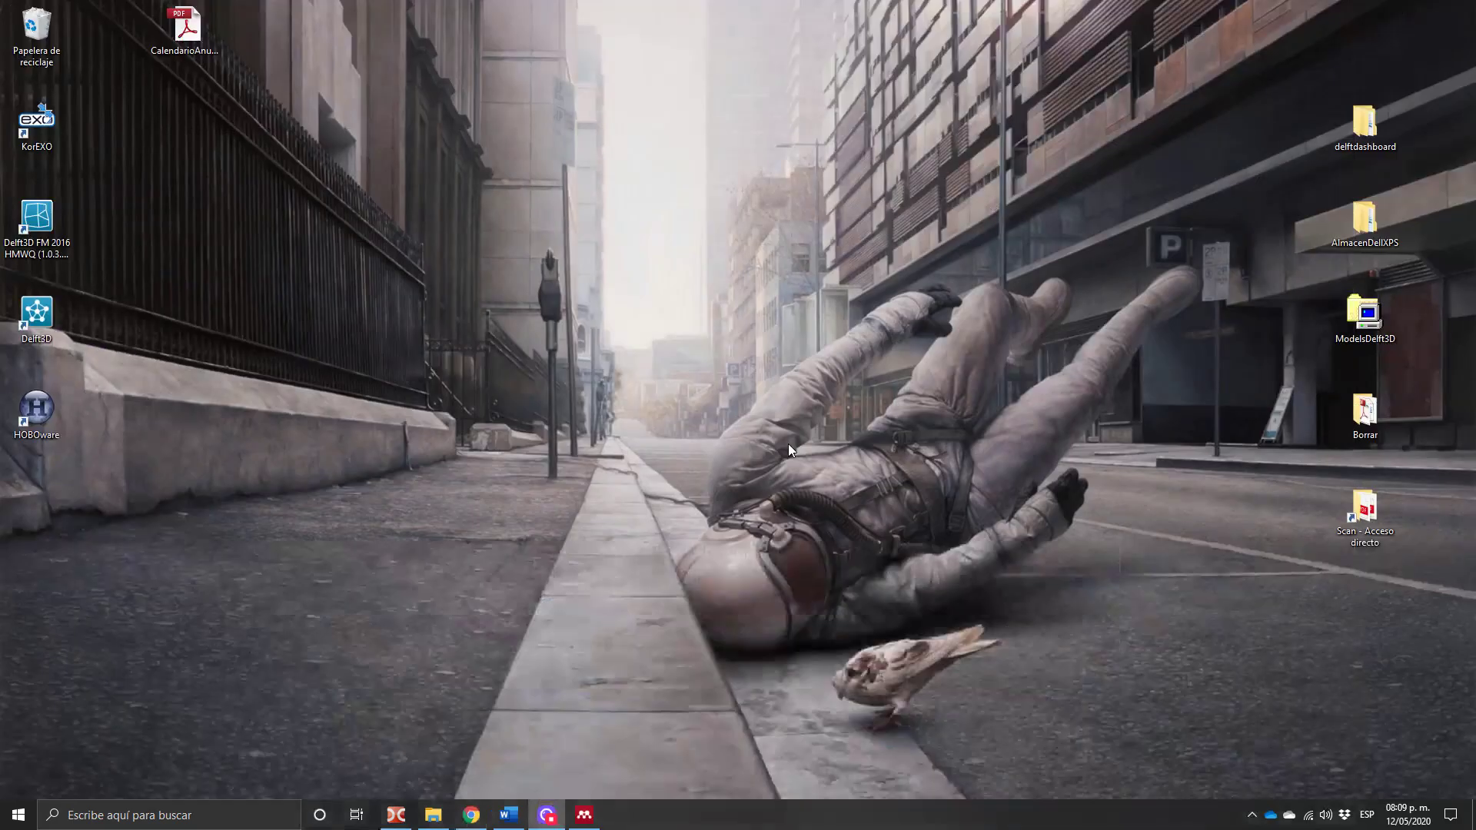
left_click(508, 815)
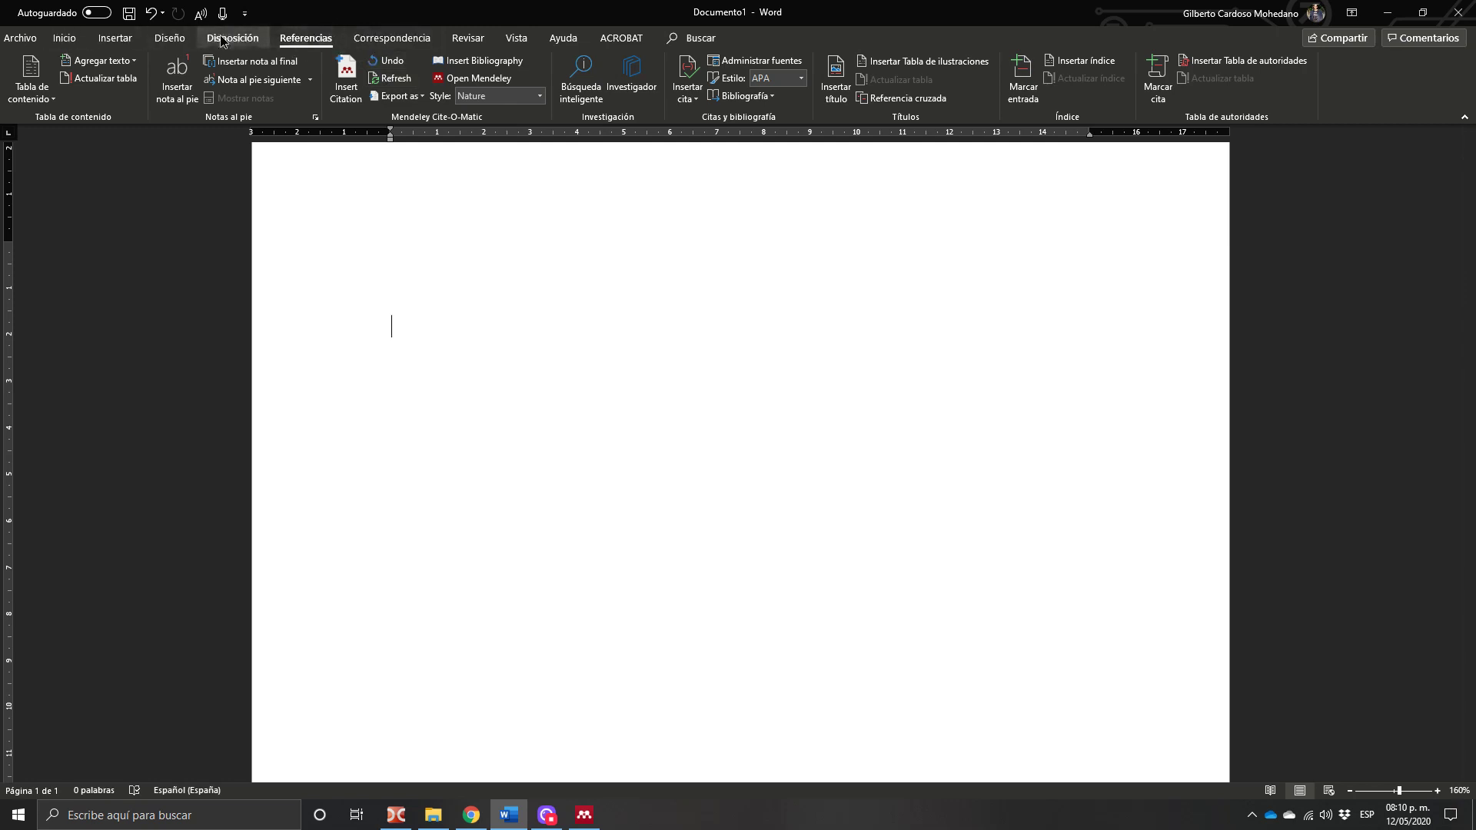
scroll(320, 35, "up", 1)
scroll(320, 35, "down", 1)
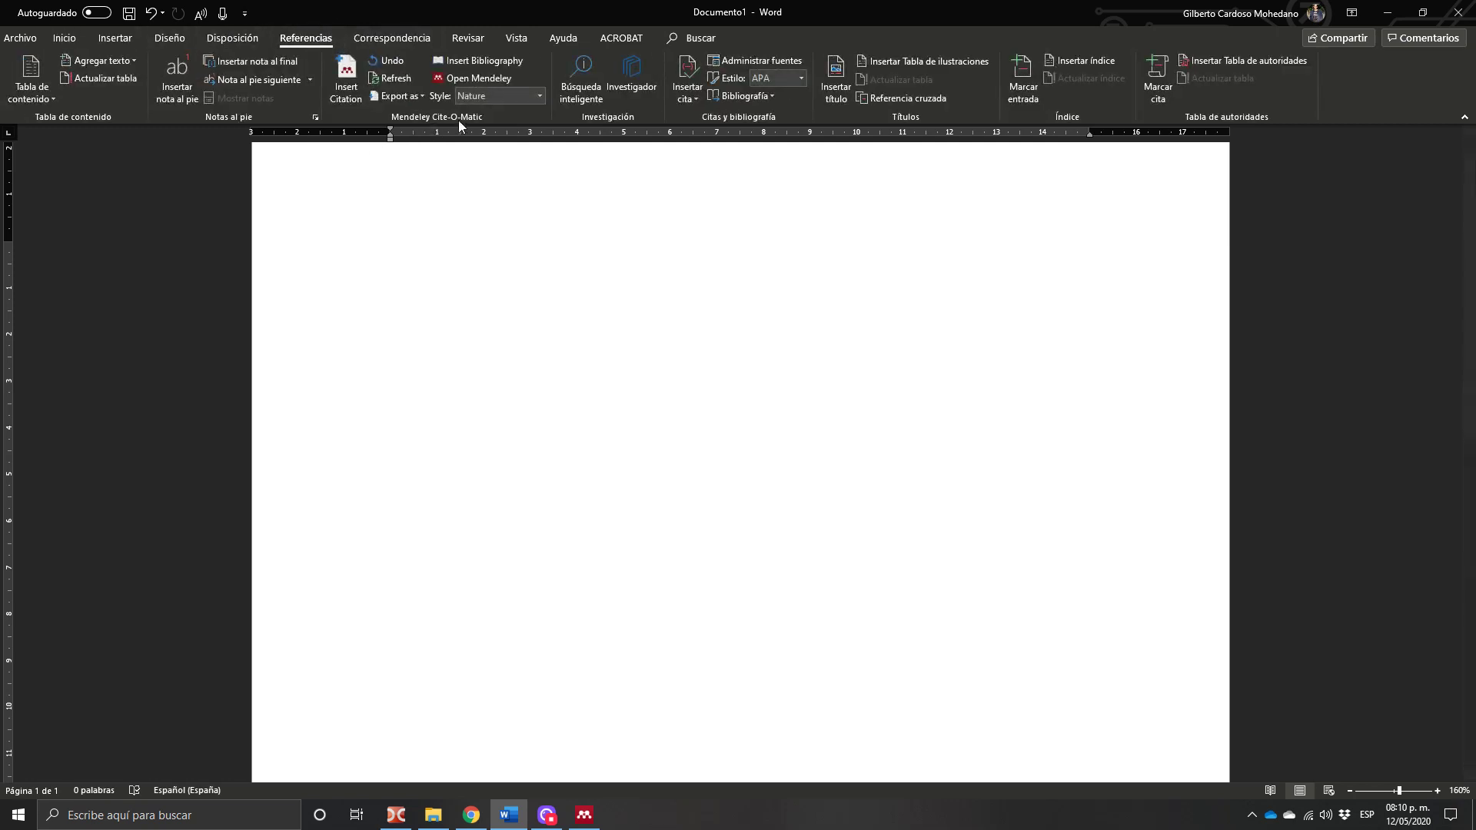
left_click(495, 102)
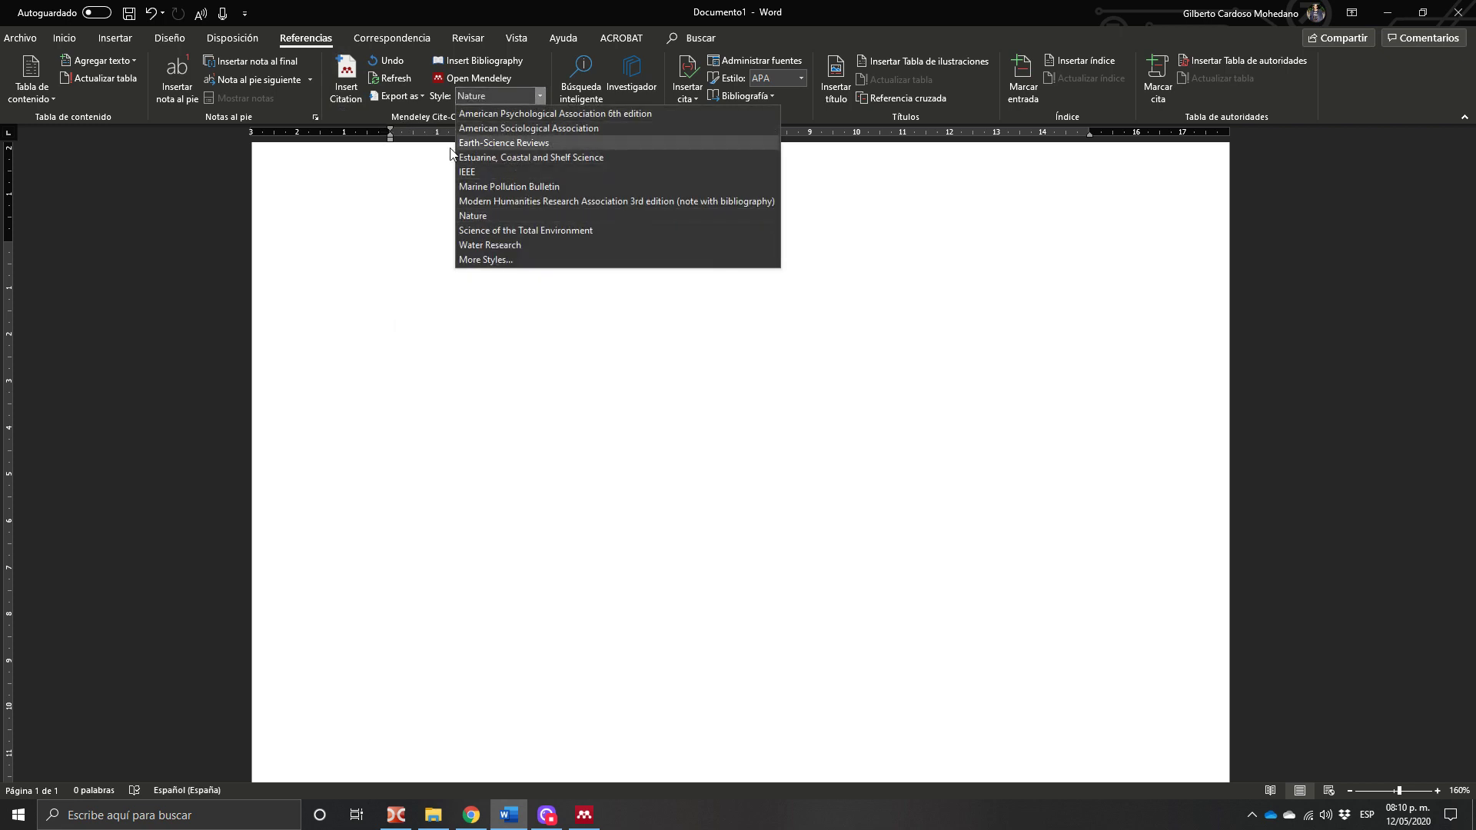
left_click(488, 93)
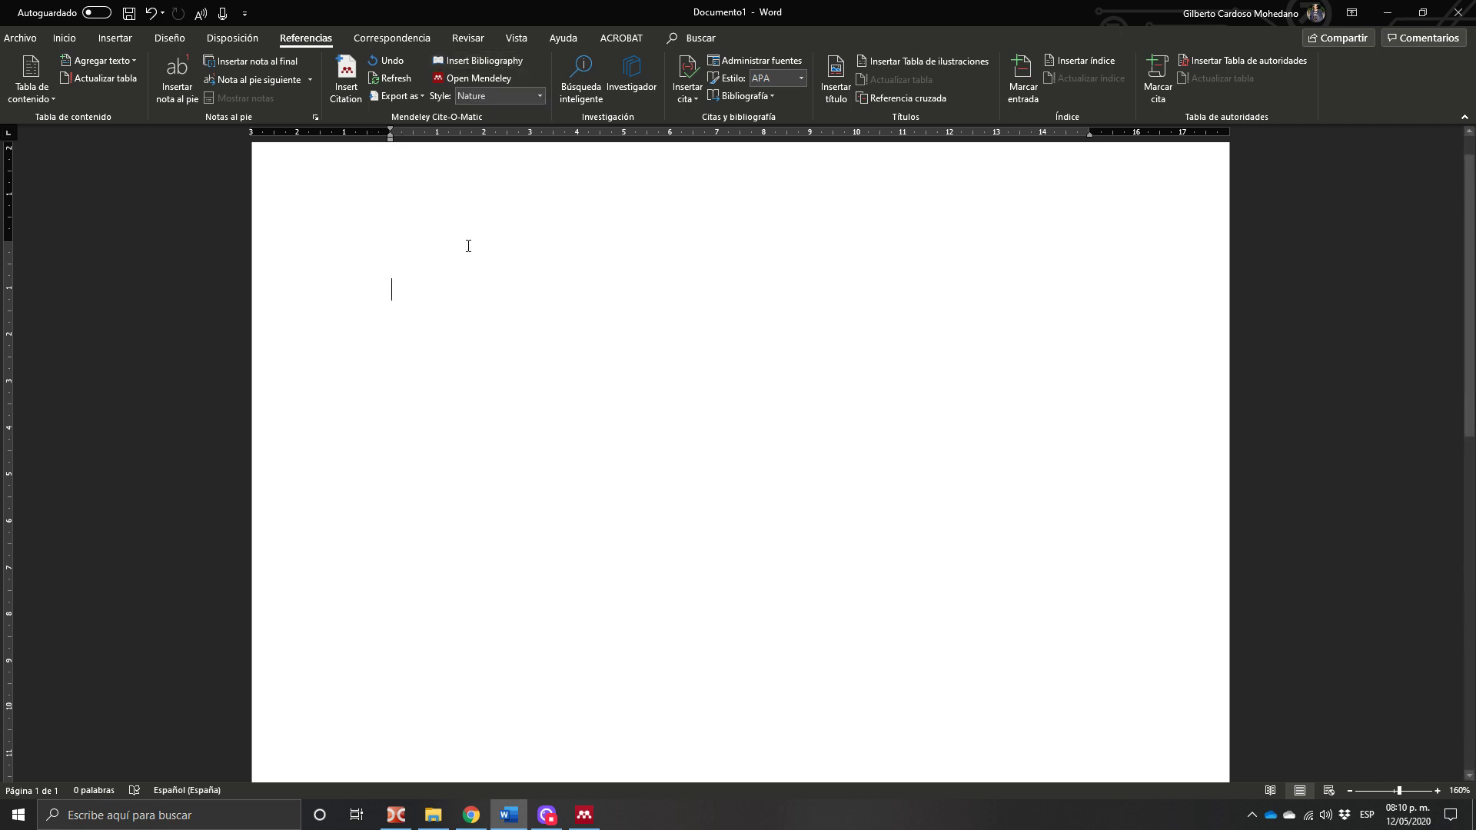
Write "Mi tesis" and start a Mendeley citation after it, searching "terminos" and picking "A low-cost long-term model of coastal observatories of global change"
type("Mi ")
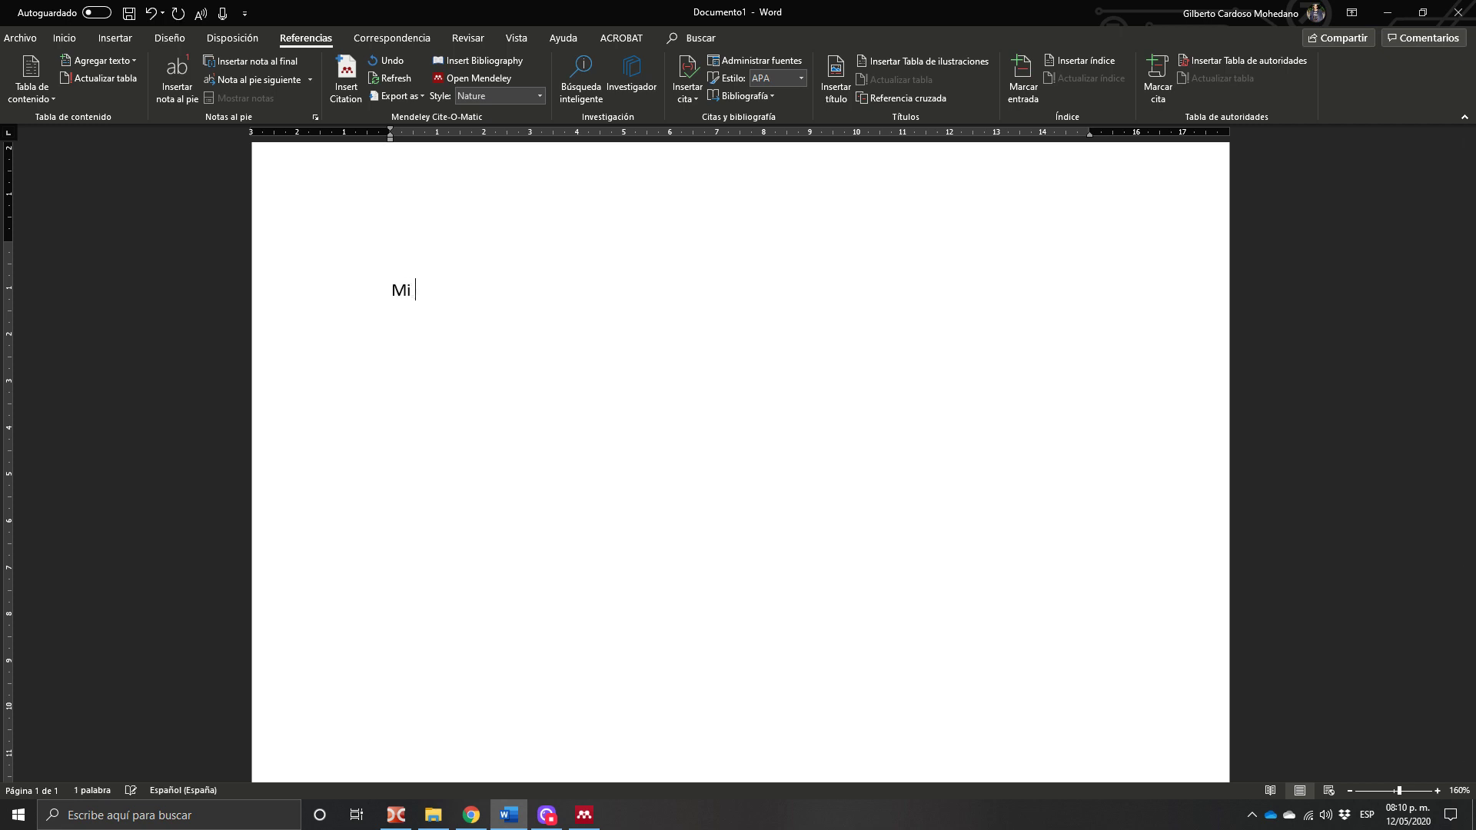
type("tesis")
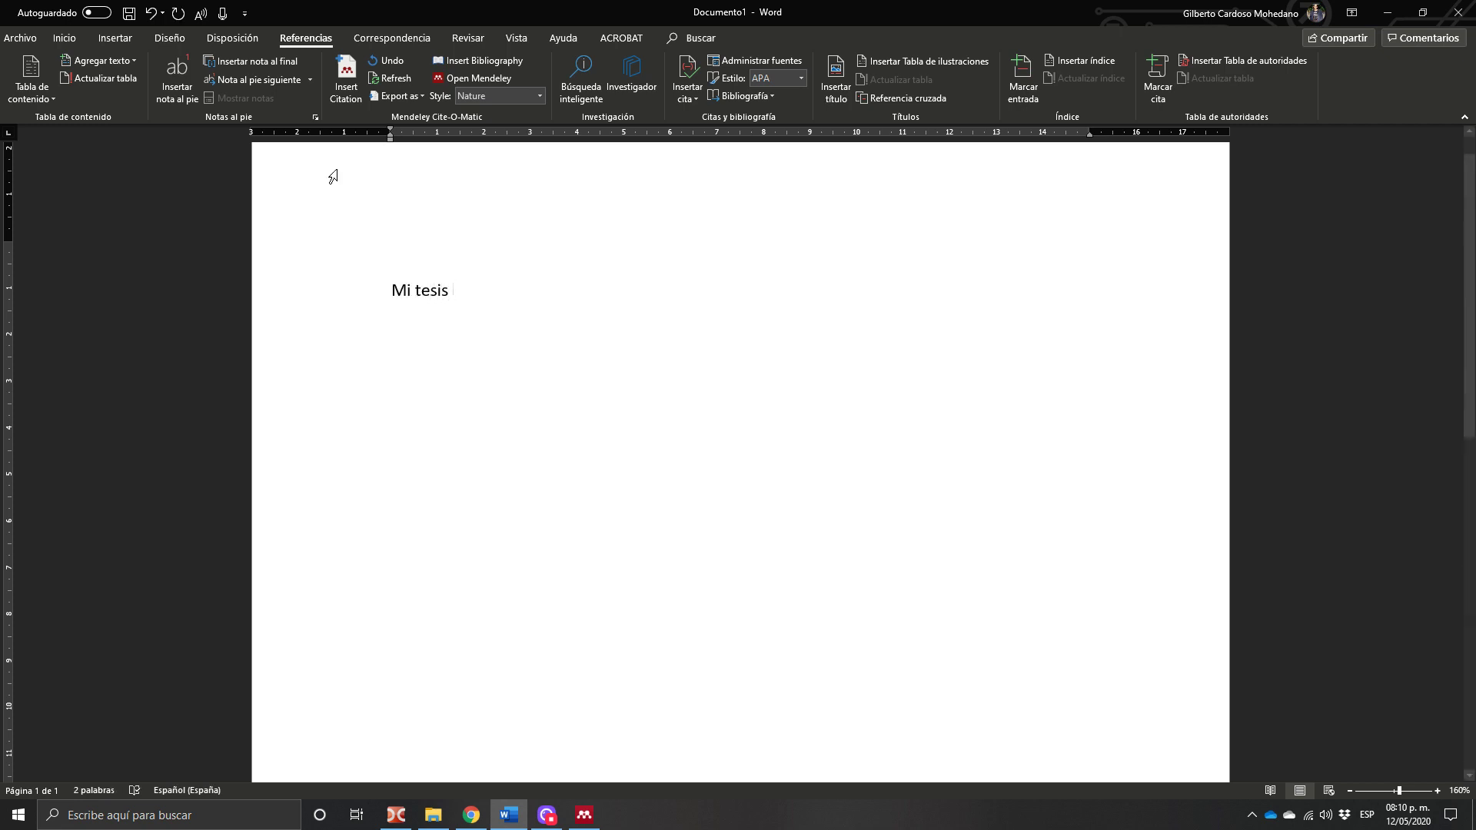
left_click(346, 77)
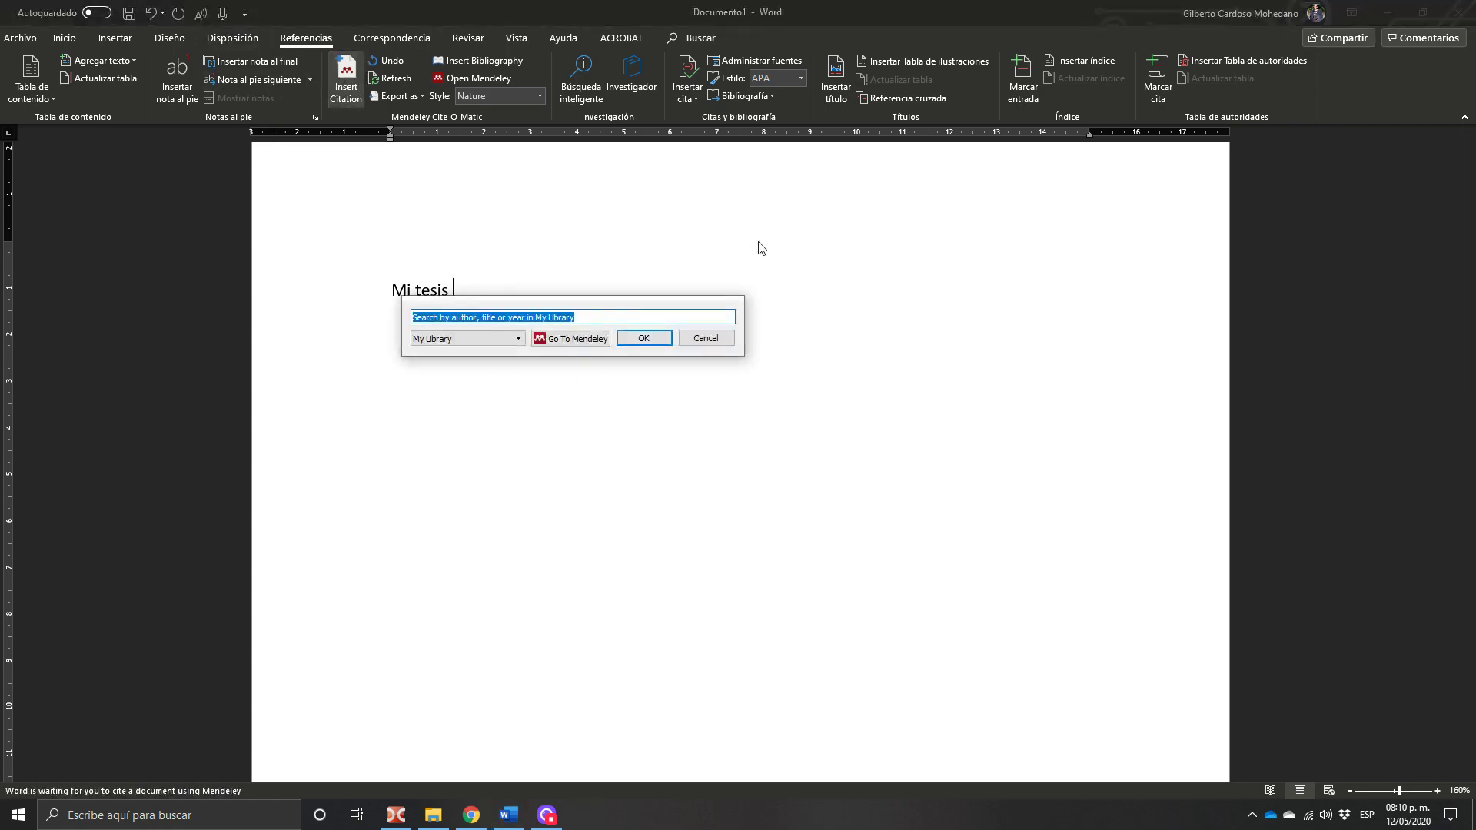
type("terminos")
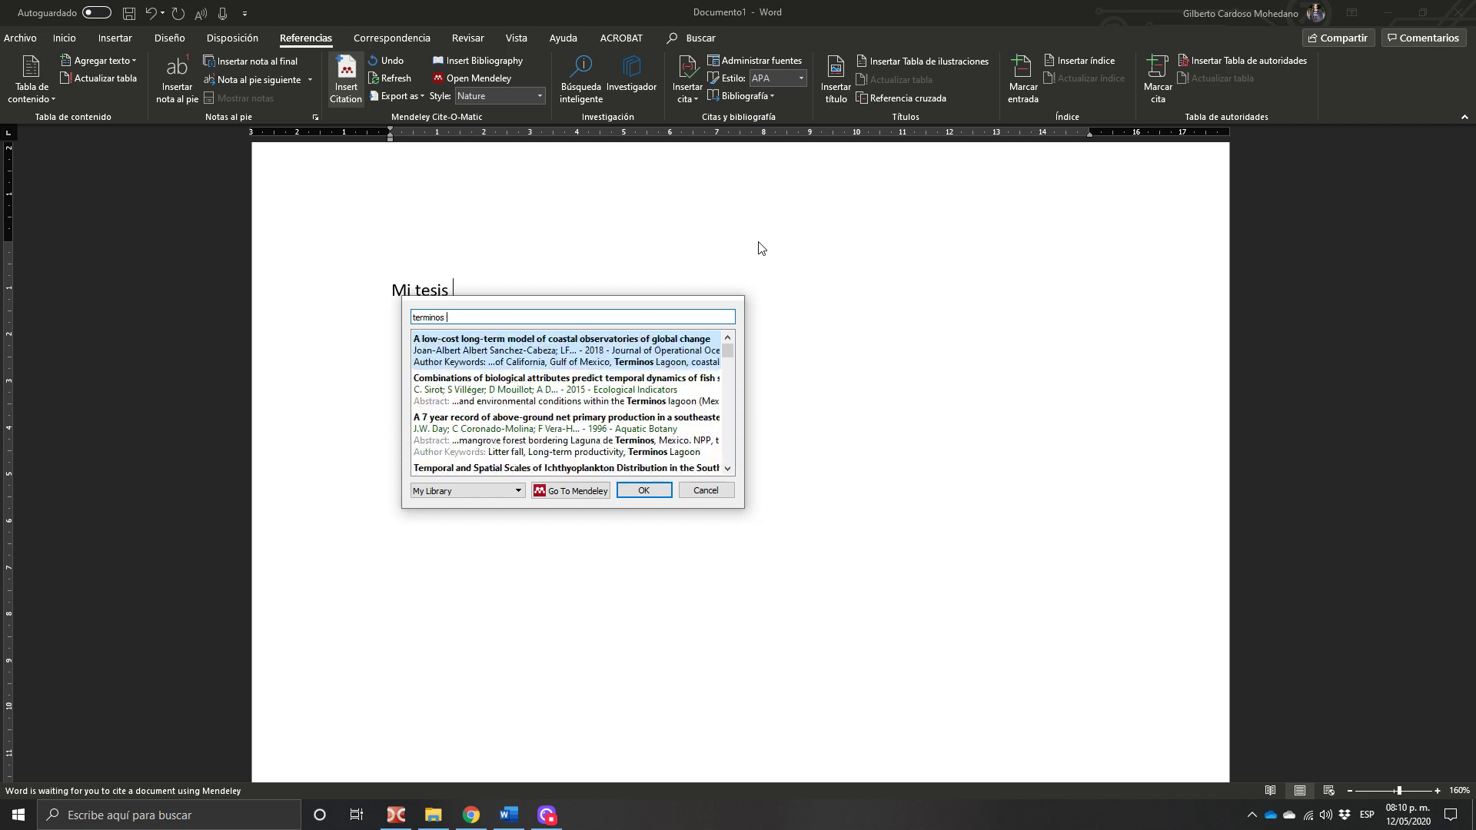
left_click(597, 345)
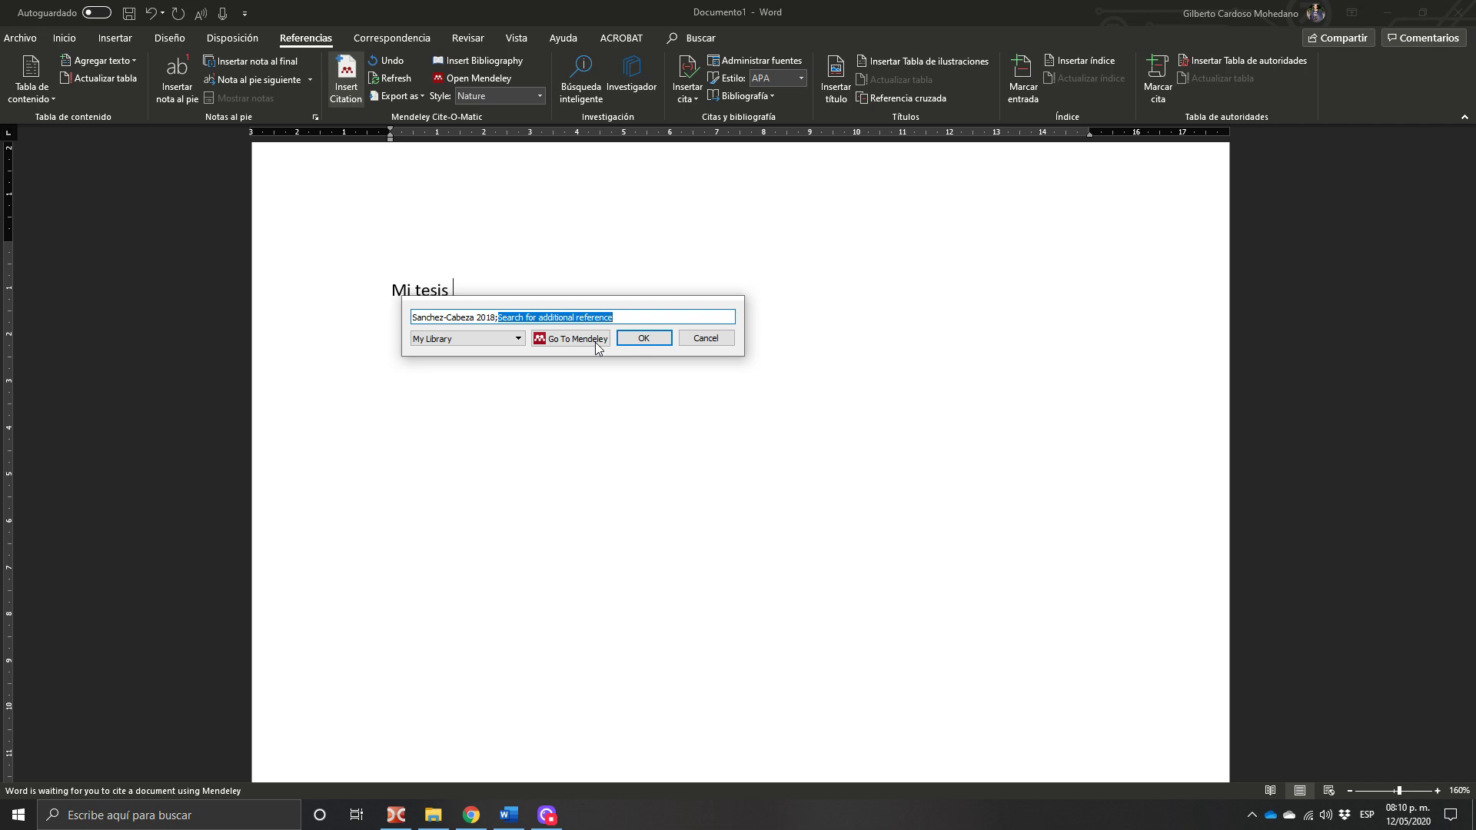
Add a second reference from a search for "temper" and insert the combined citation after "Mi tesis"
type("tem")
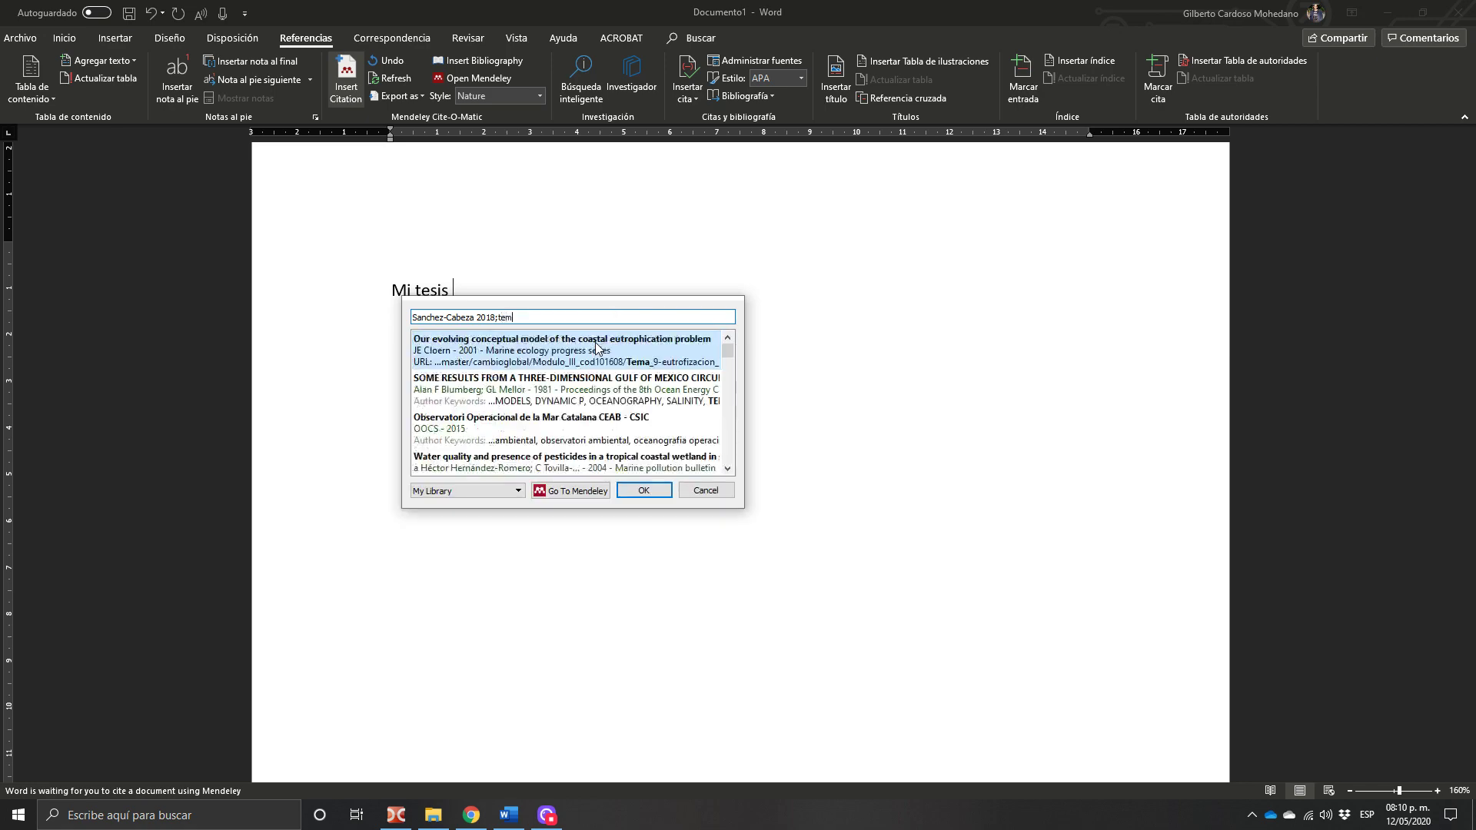
type("pre")
key("BackSpace")
key("BackSpace")
type("e")
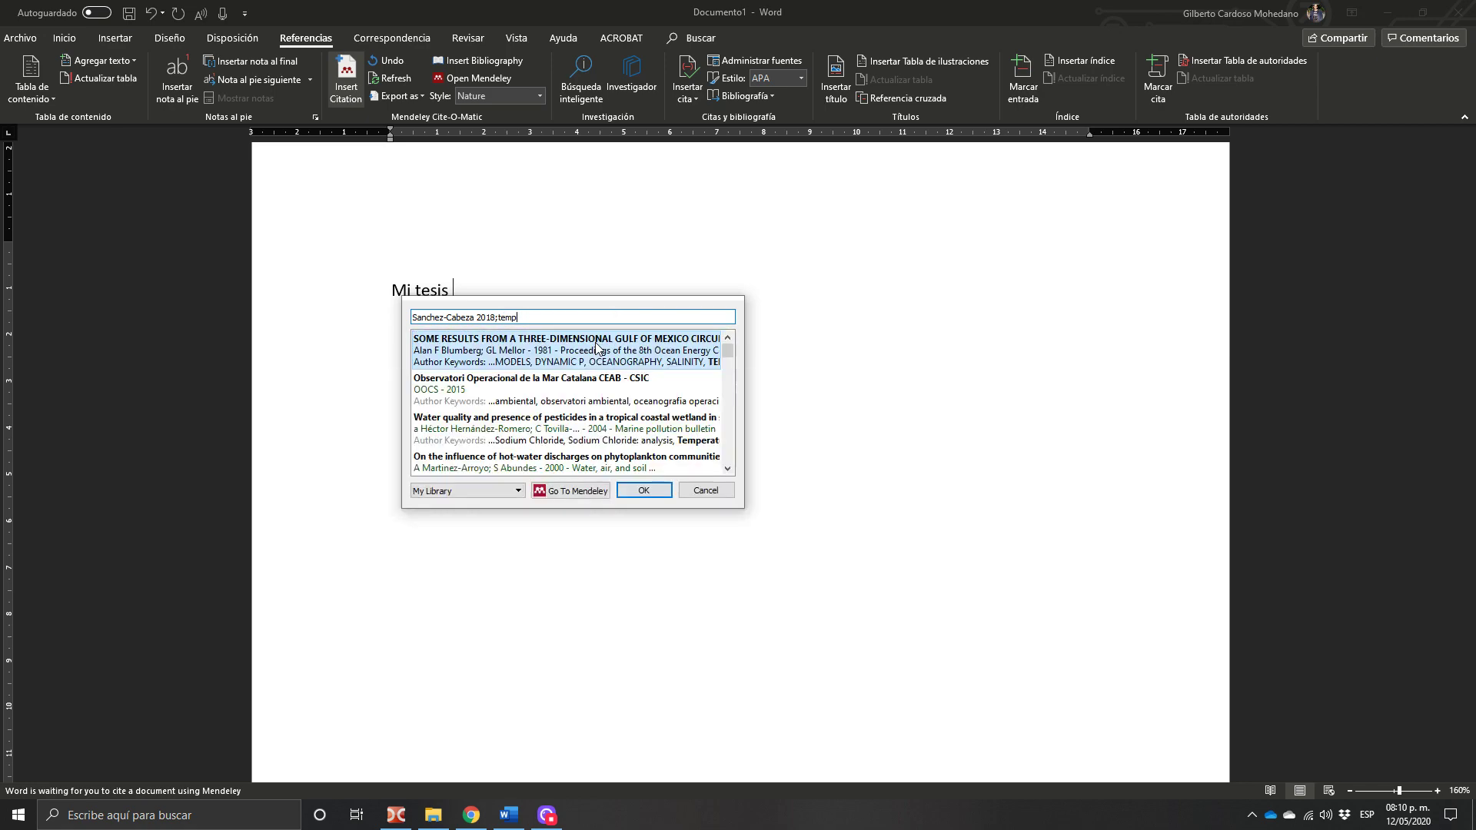
type("r")
left_click(552, 390)
left_click(644, 337)
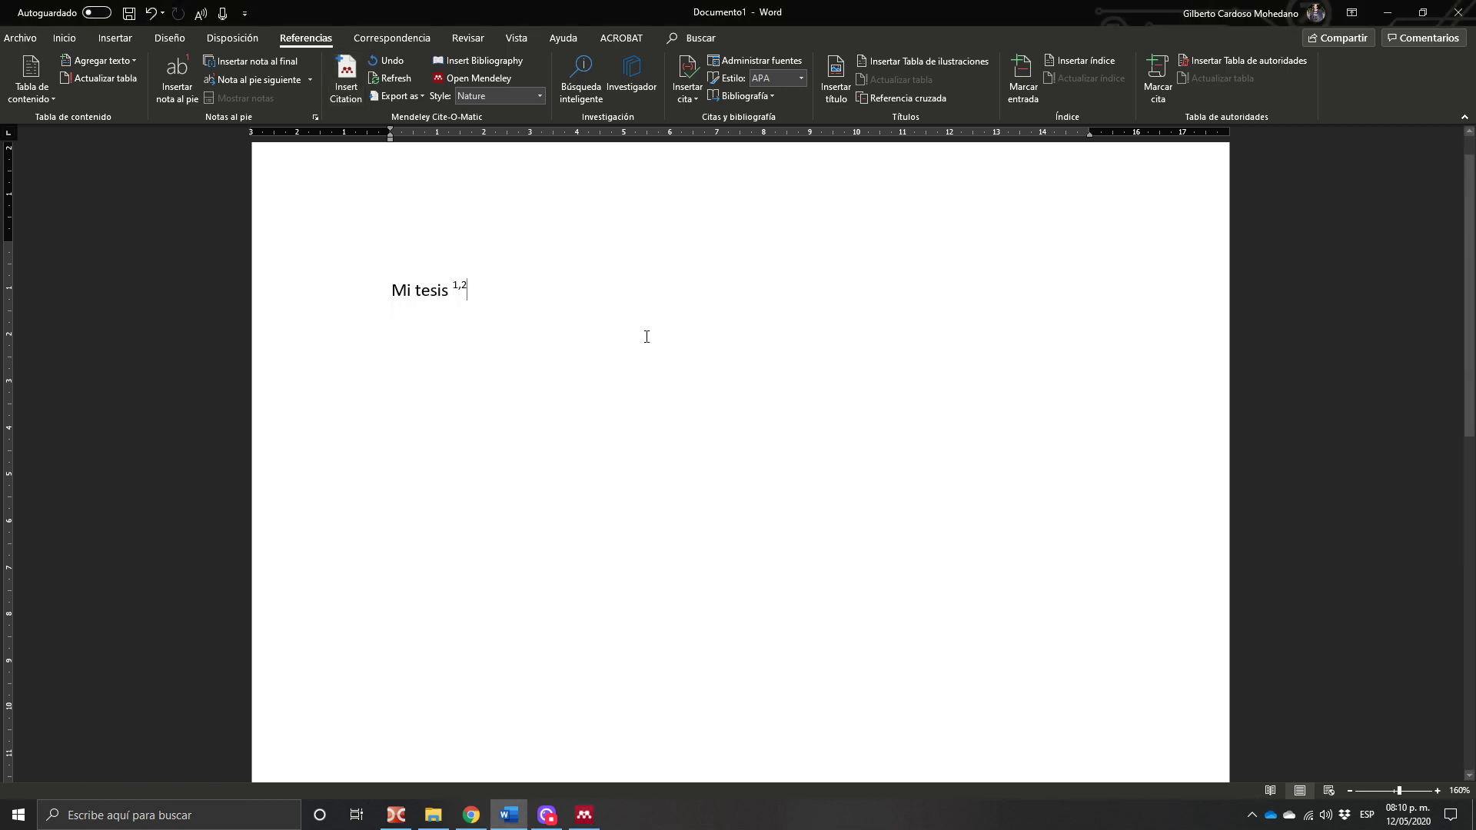
Write "Resultado 1 y 2" in a new paragraph below "Mi tesis" and its citation
key("Return")
type("Resultado")
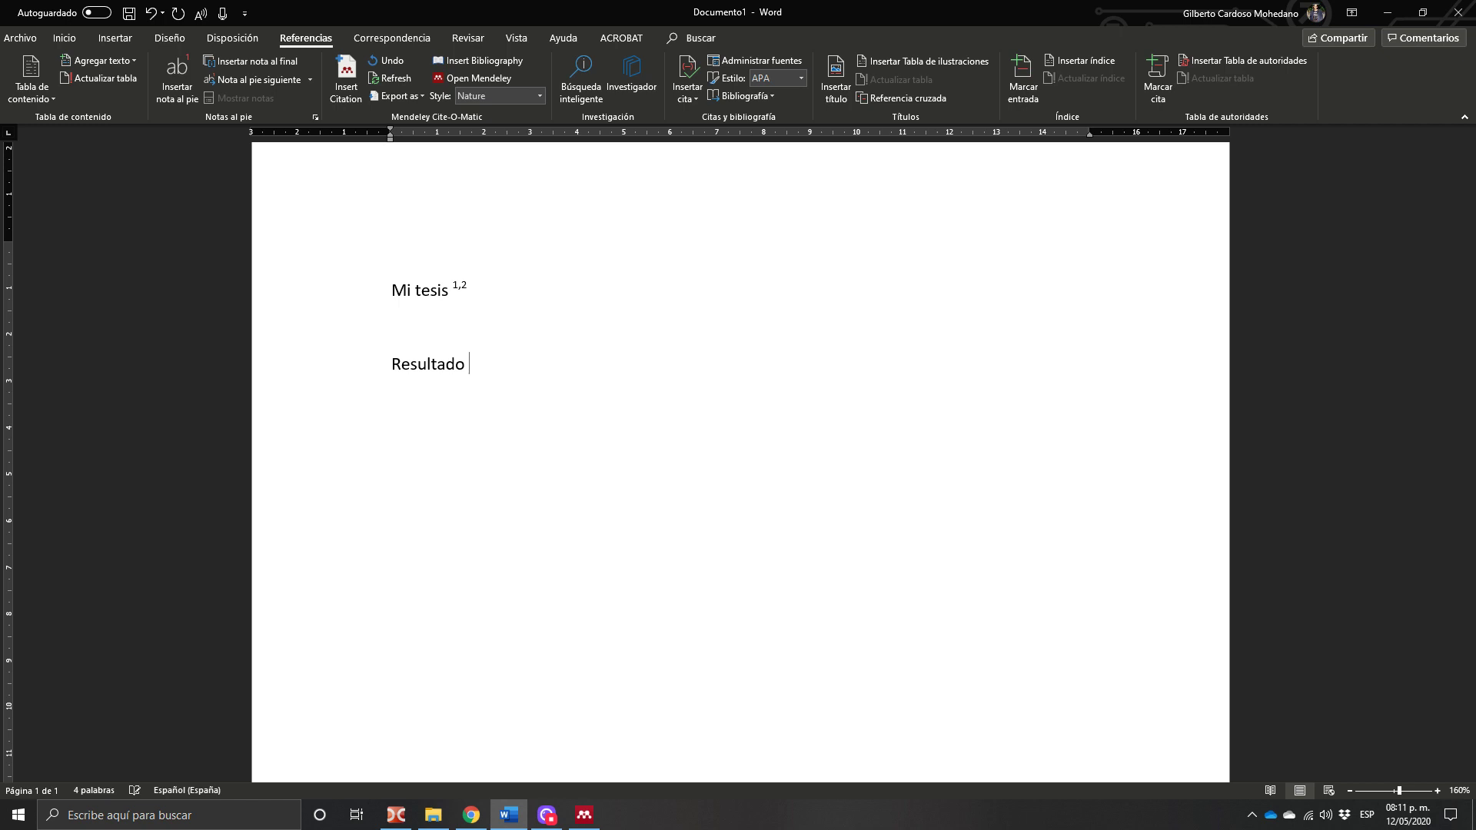
type(" 1 y t")
key("BackSpace")
type("3")
key("BackSpace")
type("2")
key("Return")
key("BackSpace")
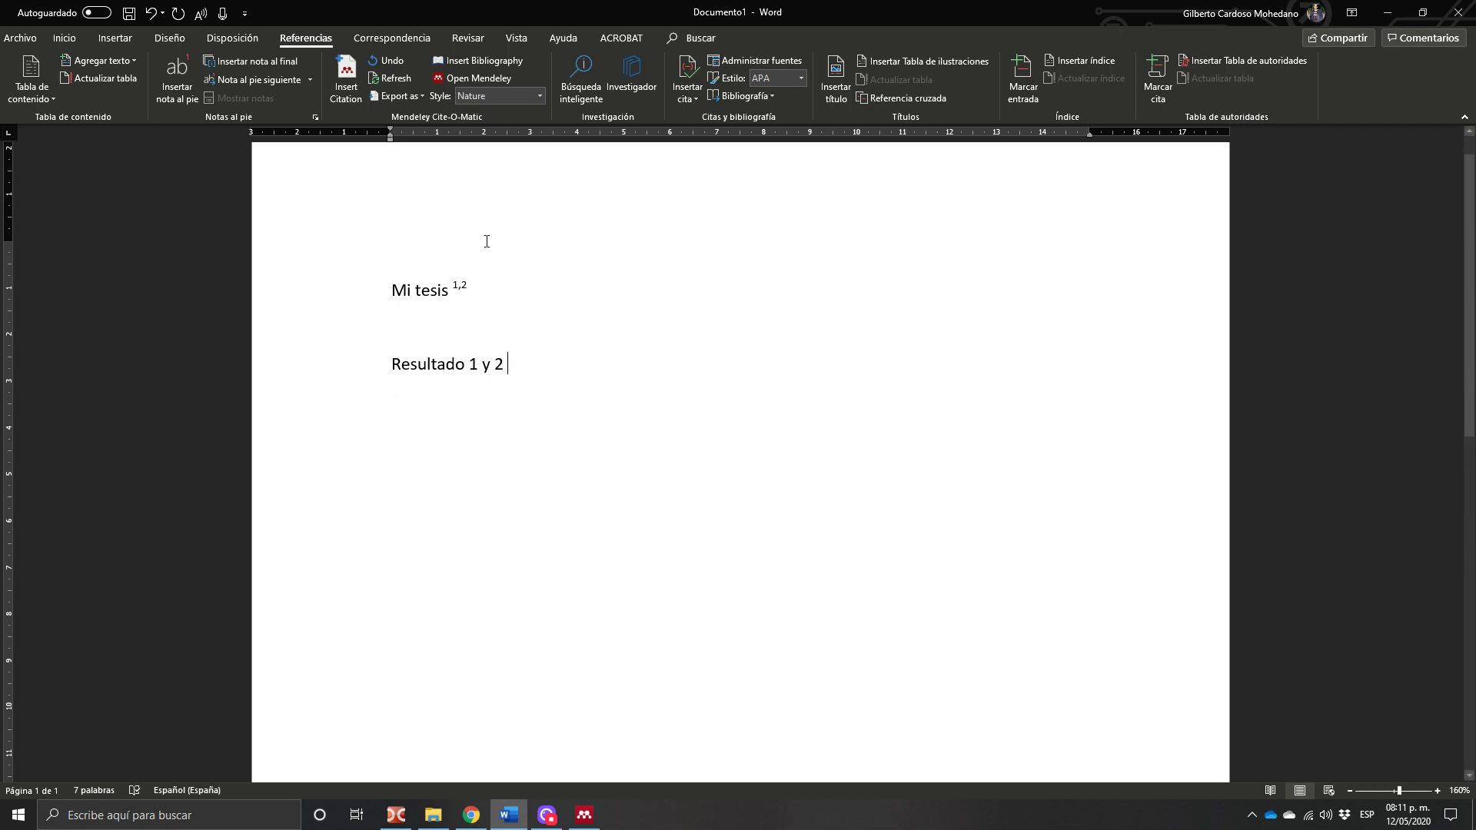
Search Mendeley by the co-author's hyphenated surname and cite the 2018 "Carbon burial and storage in tropical salt marshes" article after "Resultado 1 y 2"
left_click(361, 98)
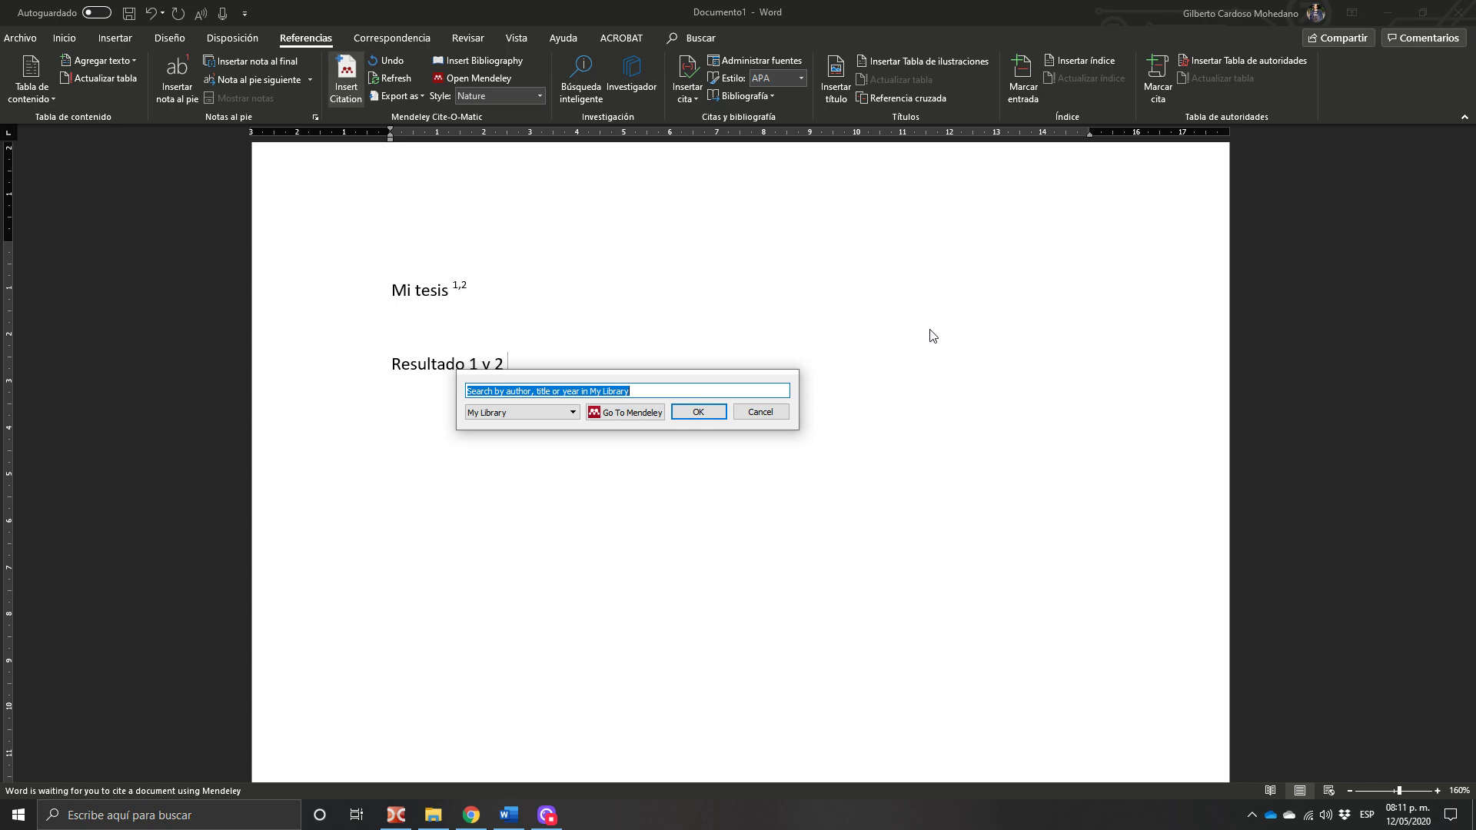
type("san")
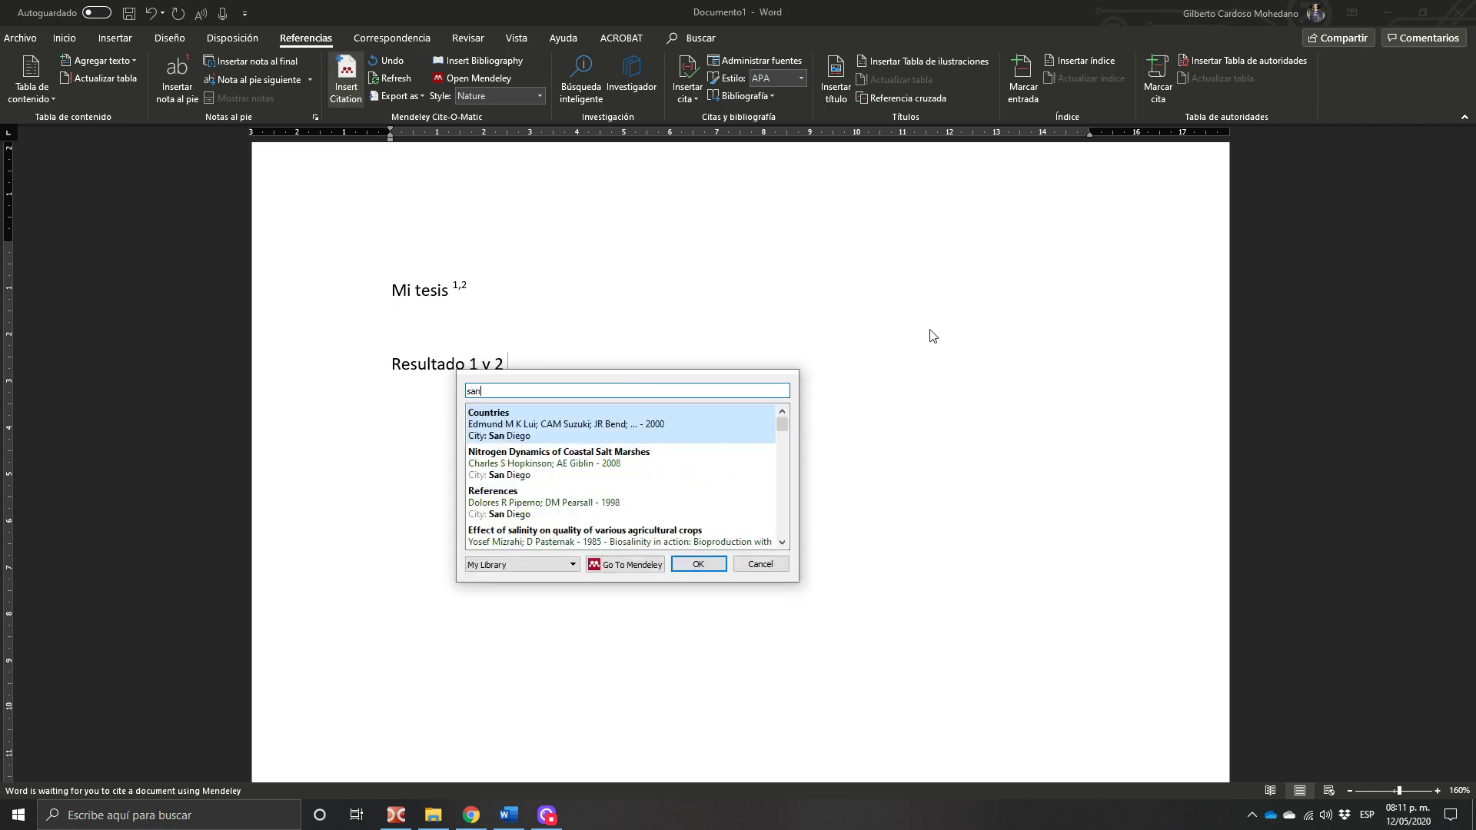
type("chez-ca")
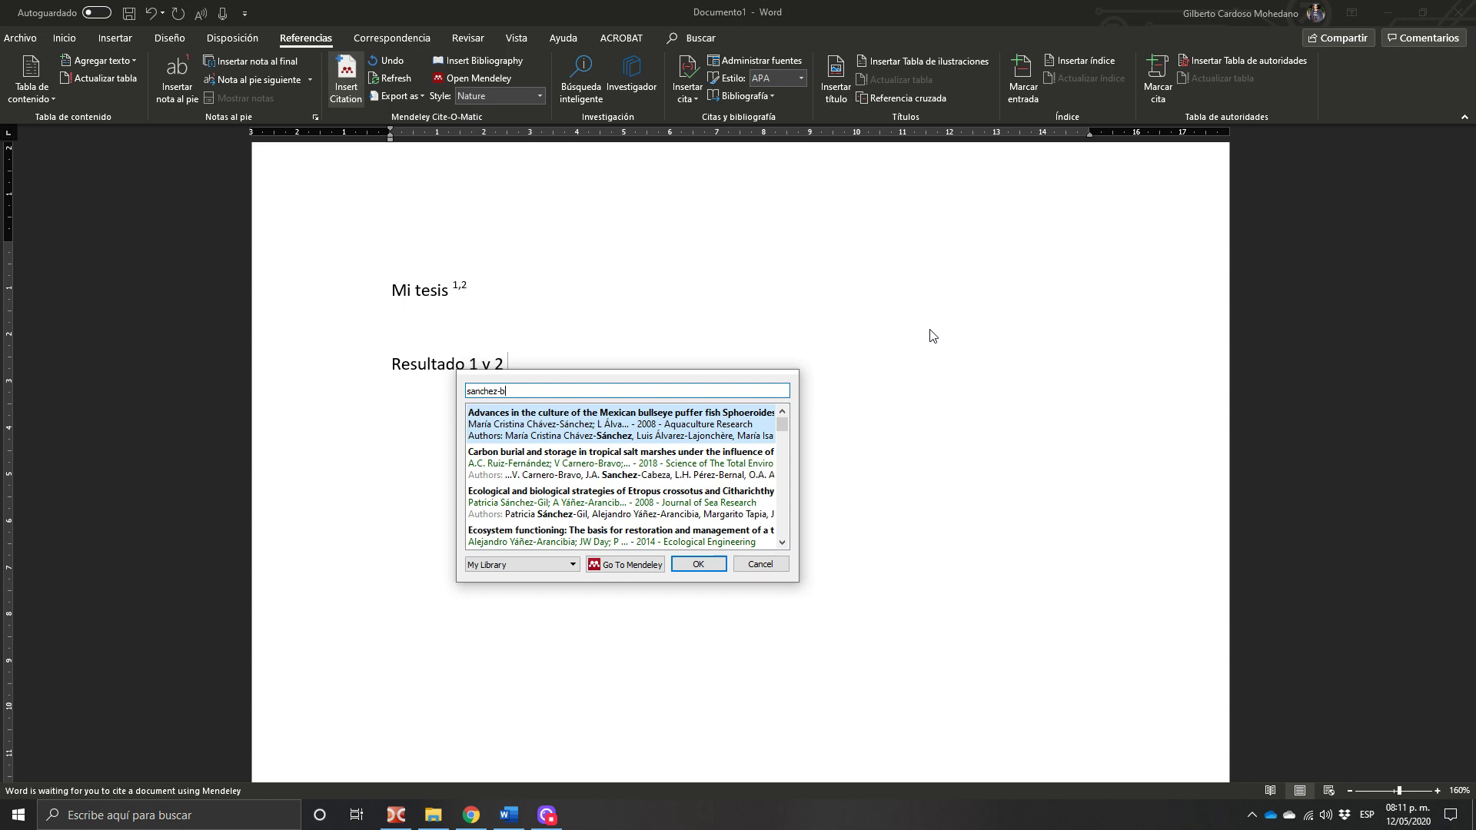
type("beza")
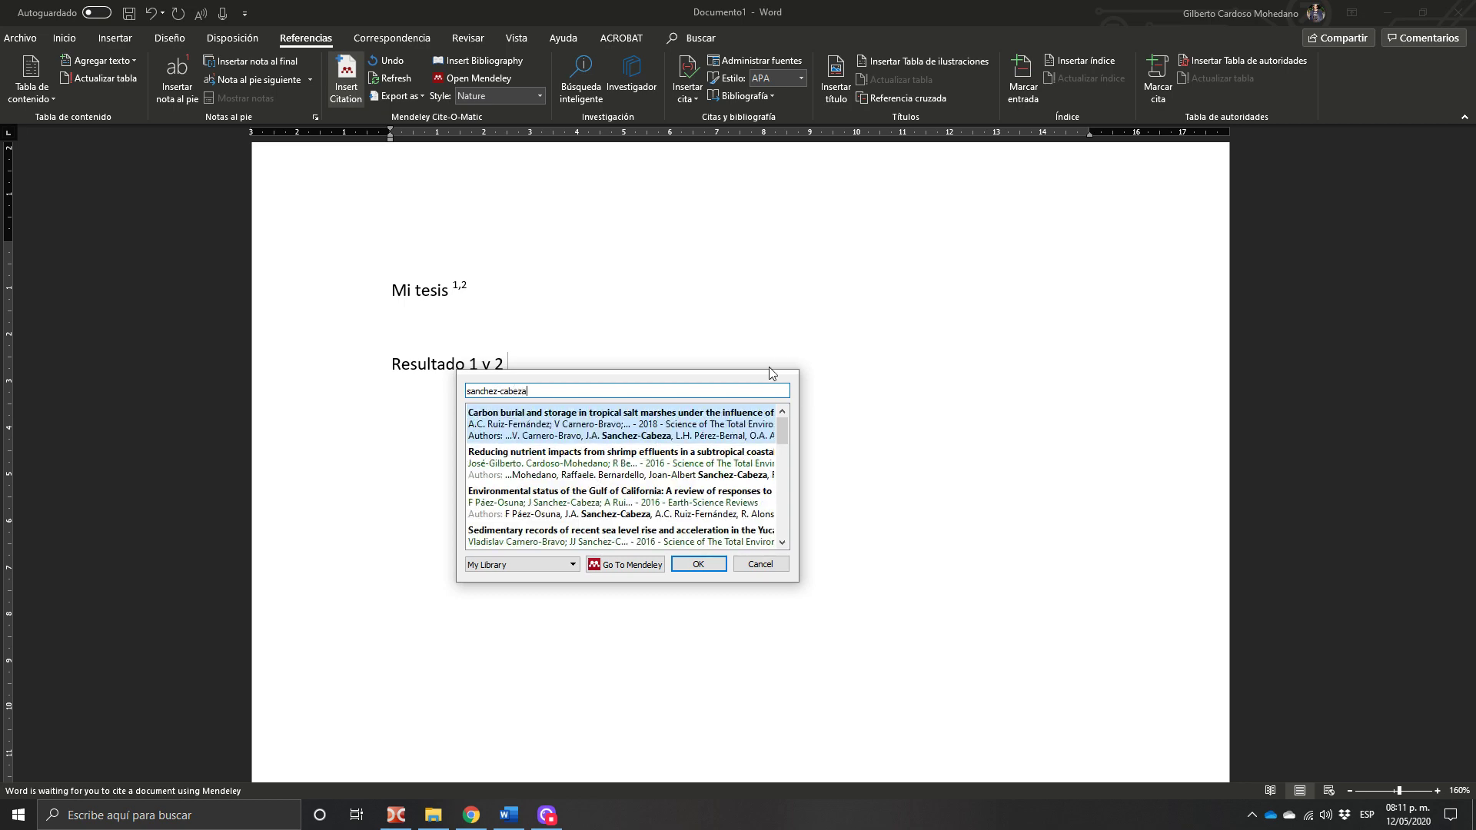
left_click(567, 416)
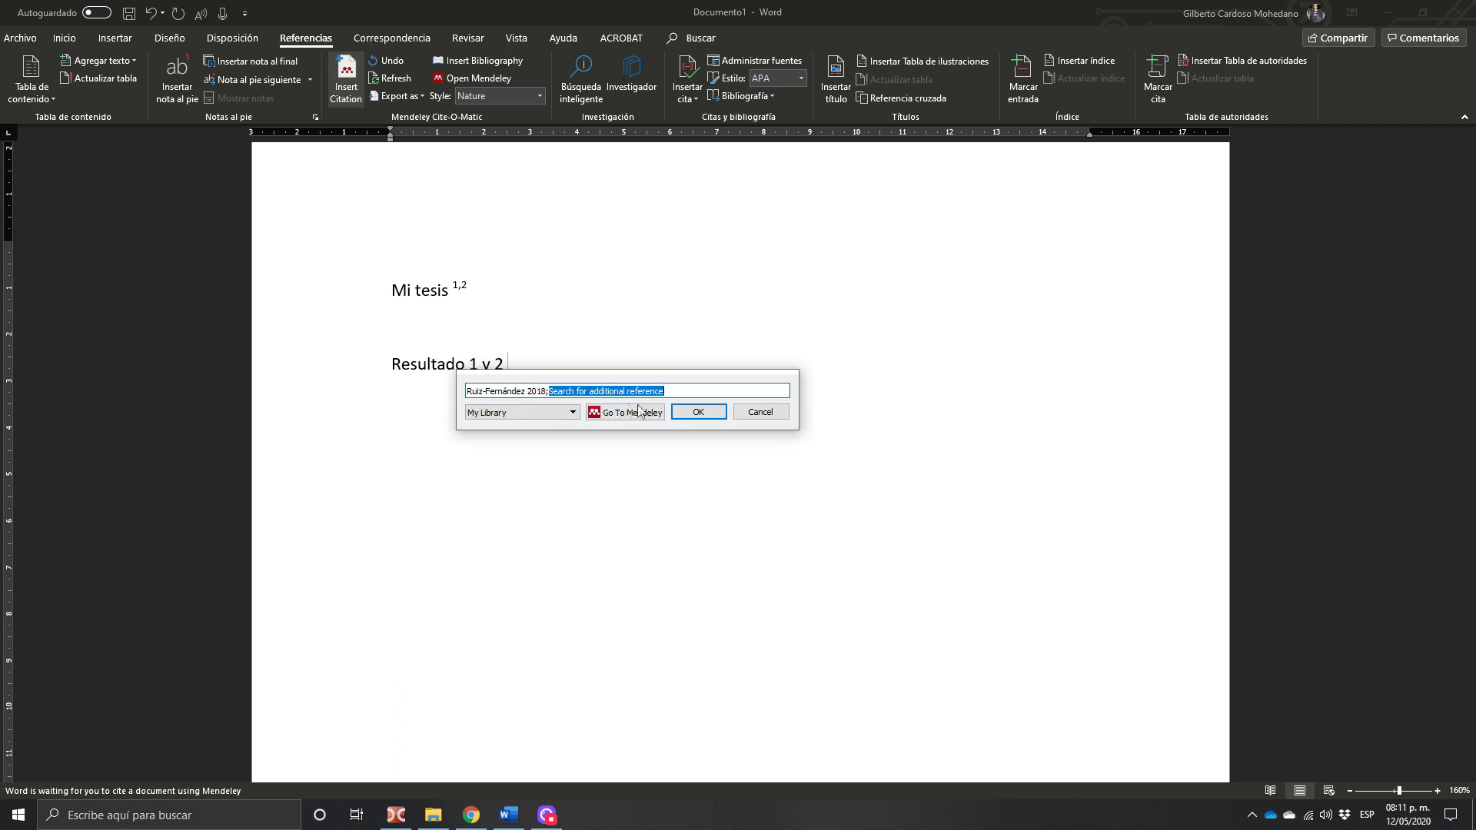
left_click(694, 412)
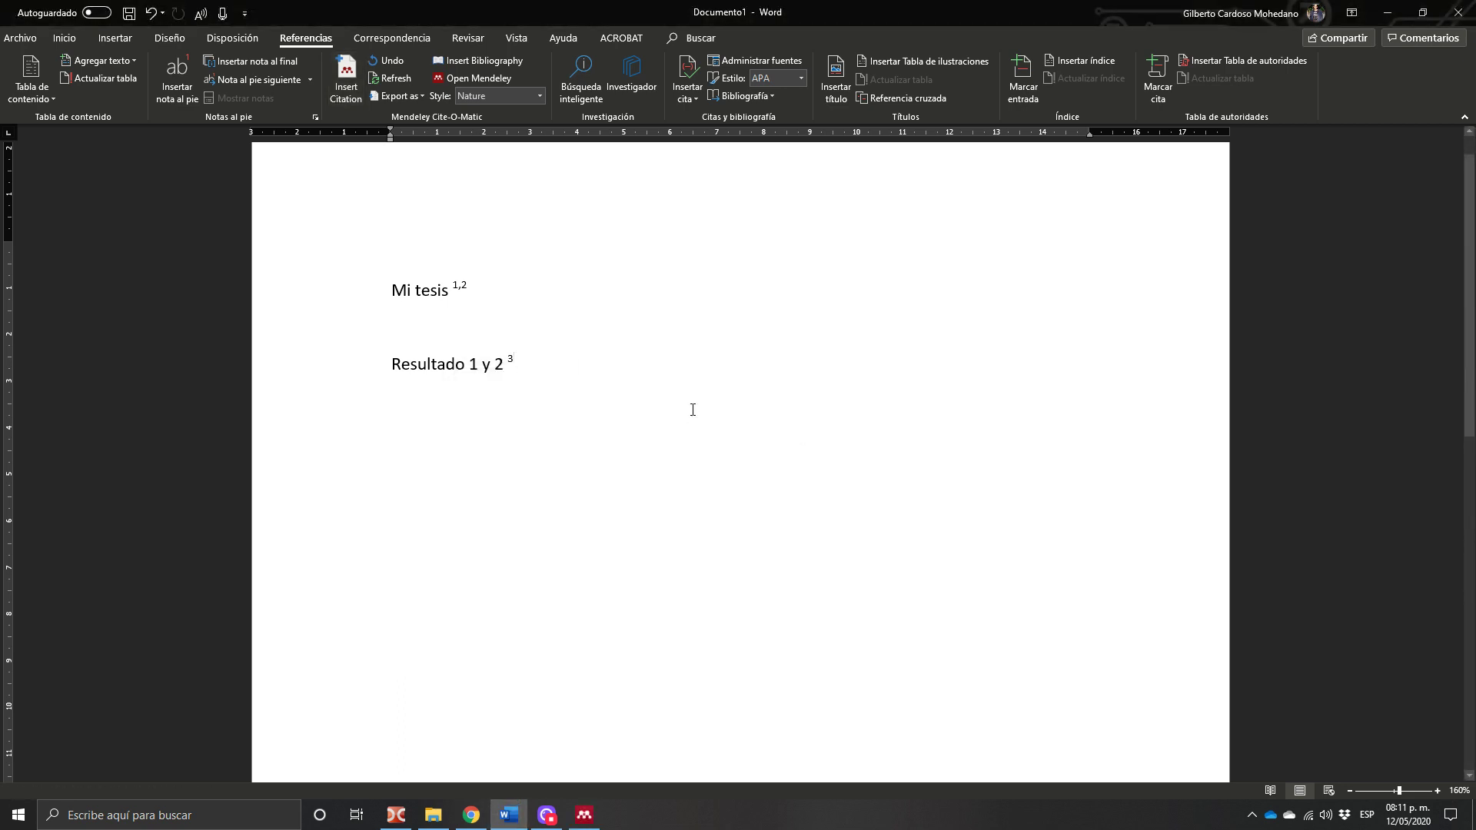